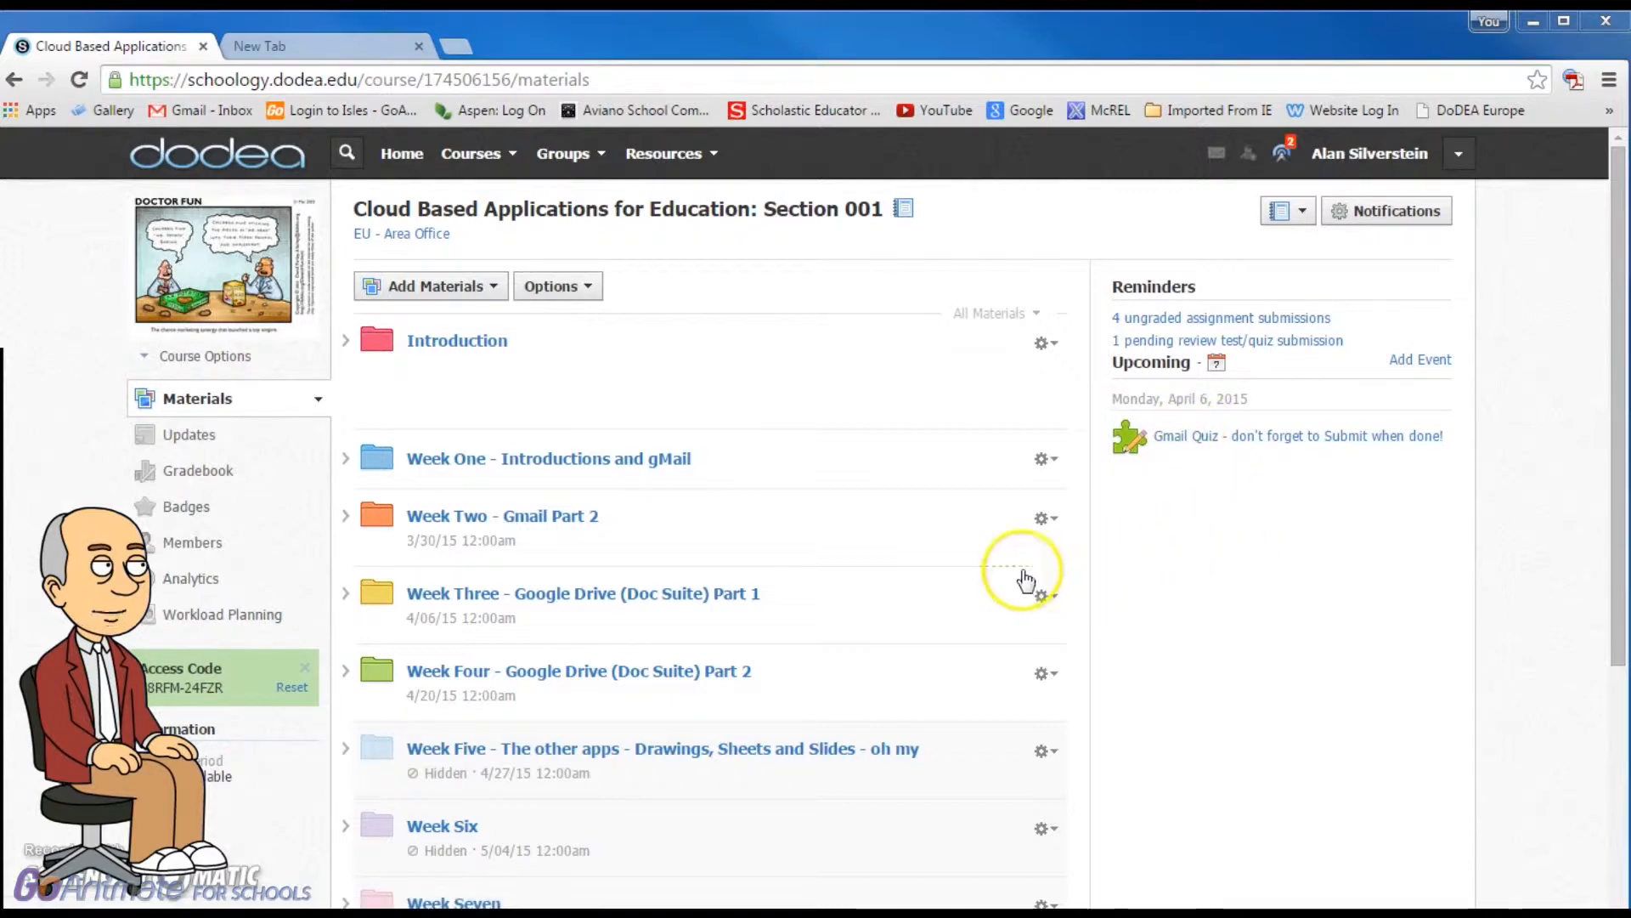
# - In the course's Temp Folder, create a test/quiz named "My new Quiz" in the Quiz category
pyautogui.scroll(-4, 1068, 569)
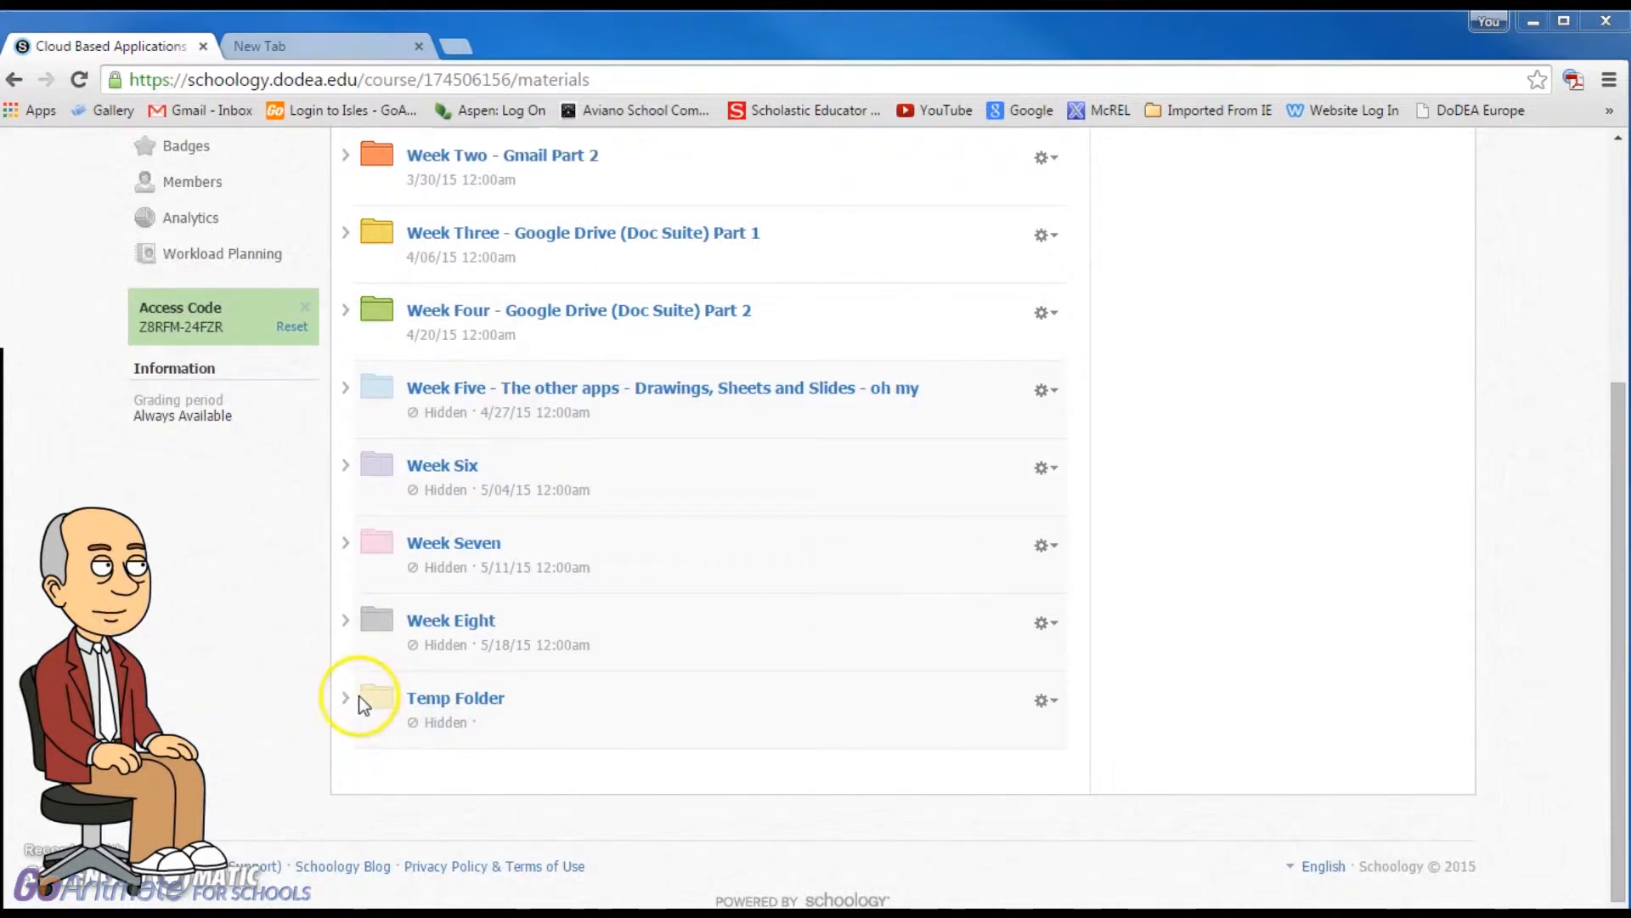
pyautogui.click(419, 698)
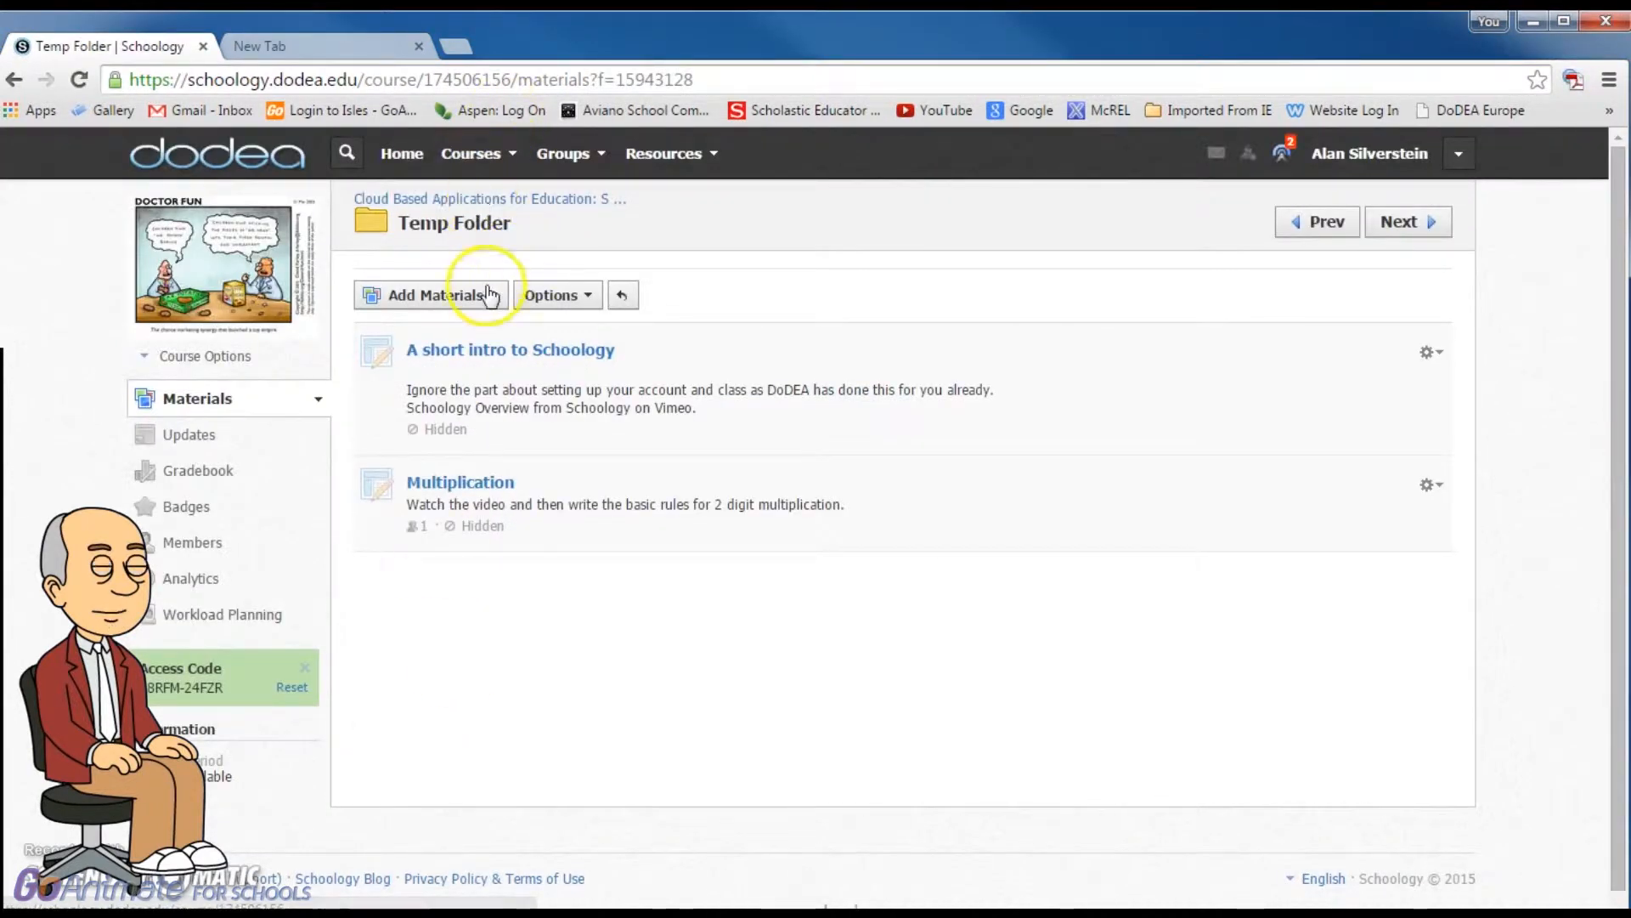
pyautogui.click(488, 294)
pyautogui.click(439, 395)
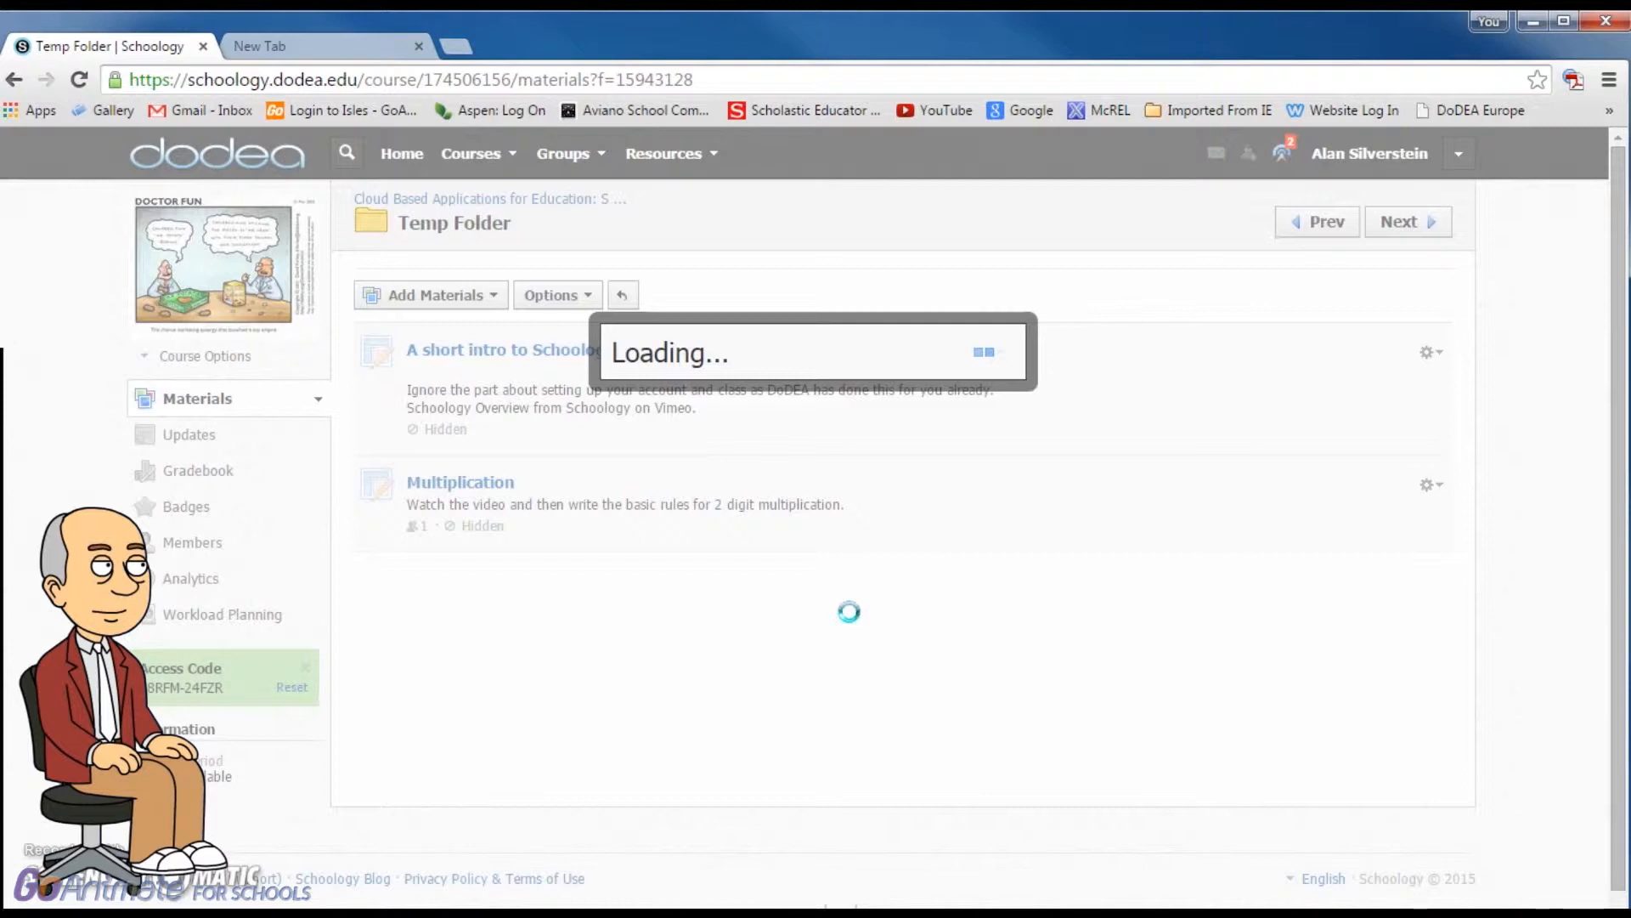
pyautogui.click(670, 324)
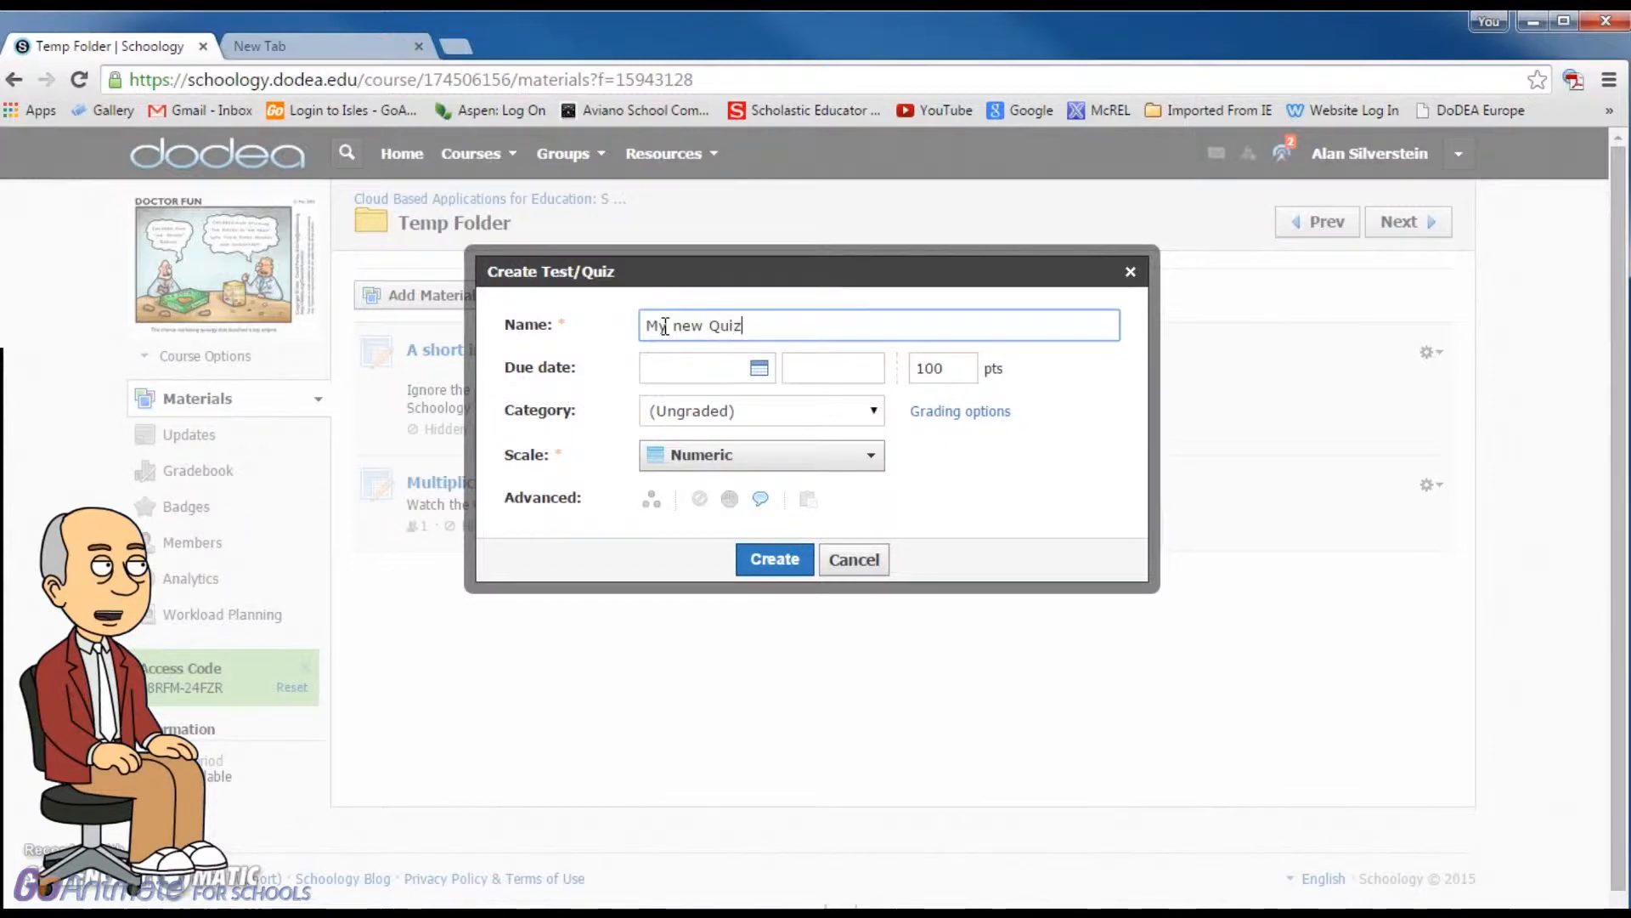
pyautogui.click(765, 410)
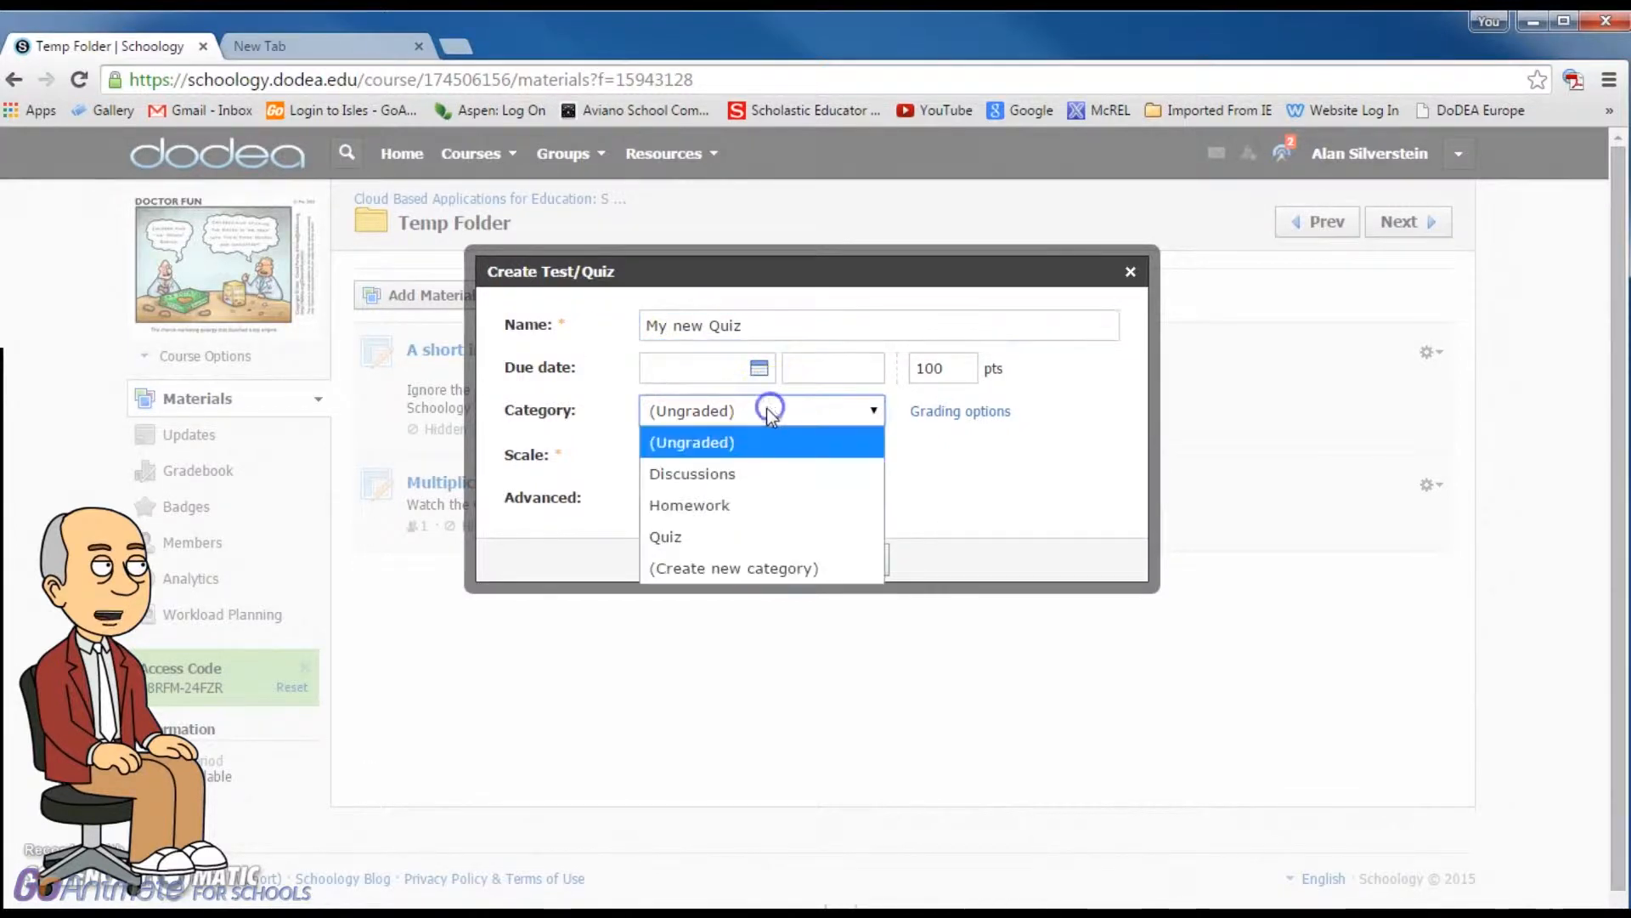
pyautogui.click(664, 536)
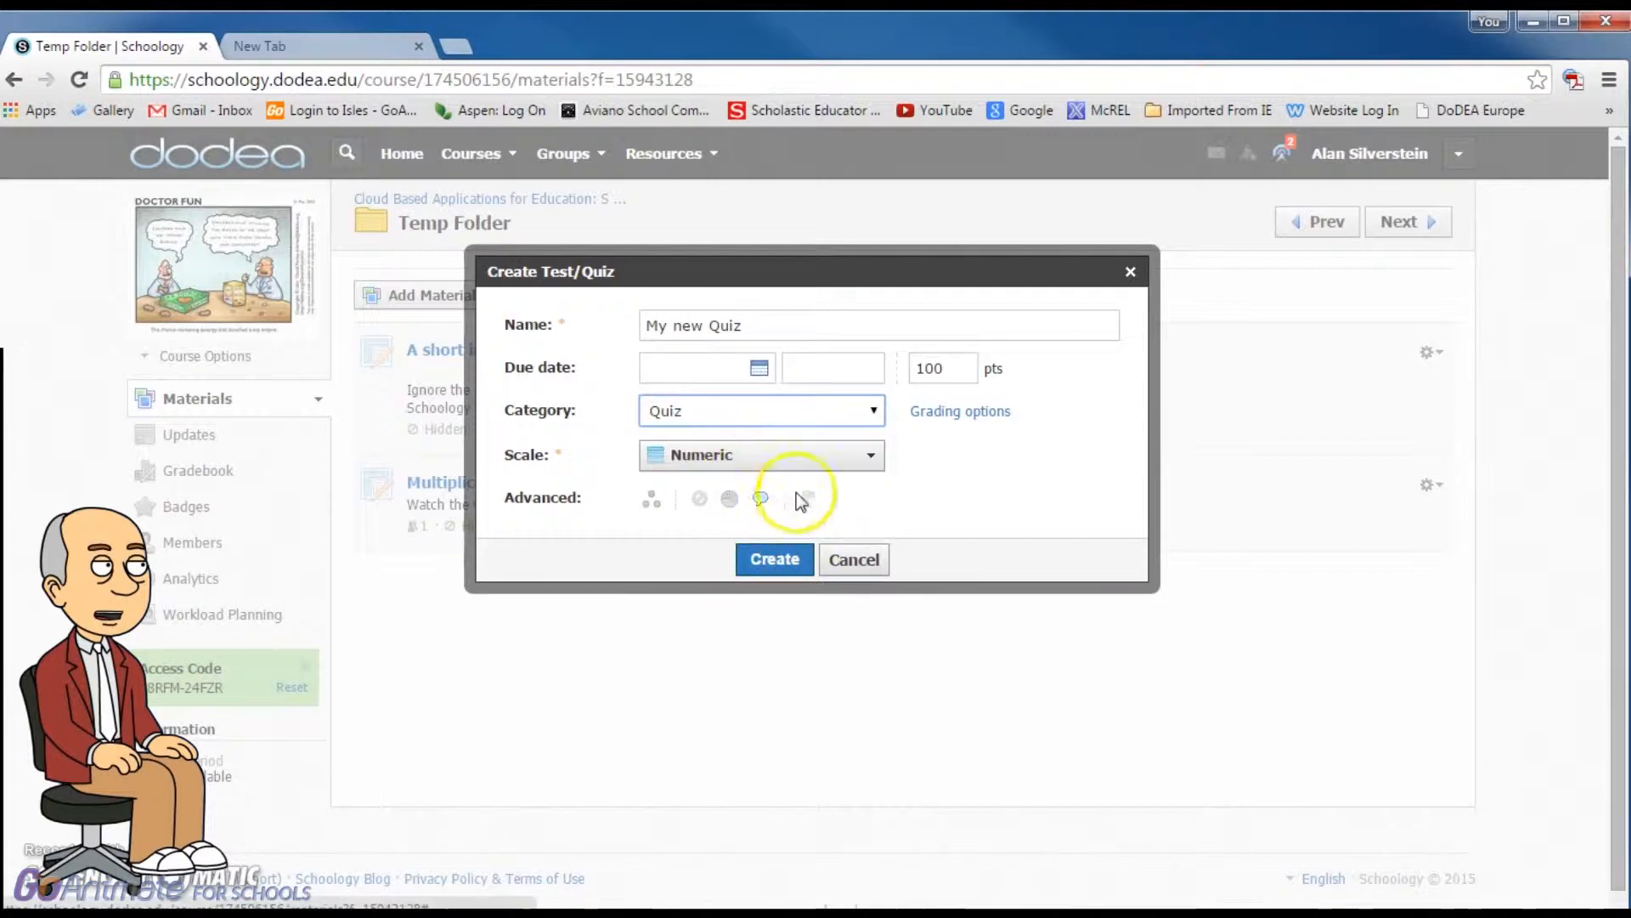
pyautogui.click(775, 560)
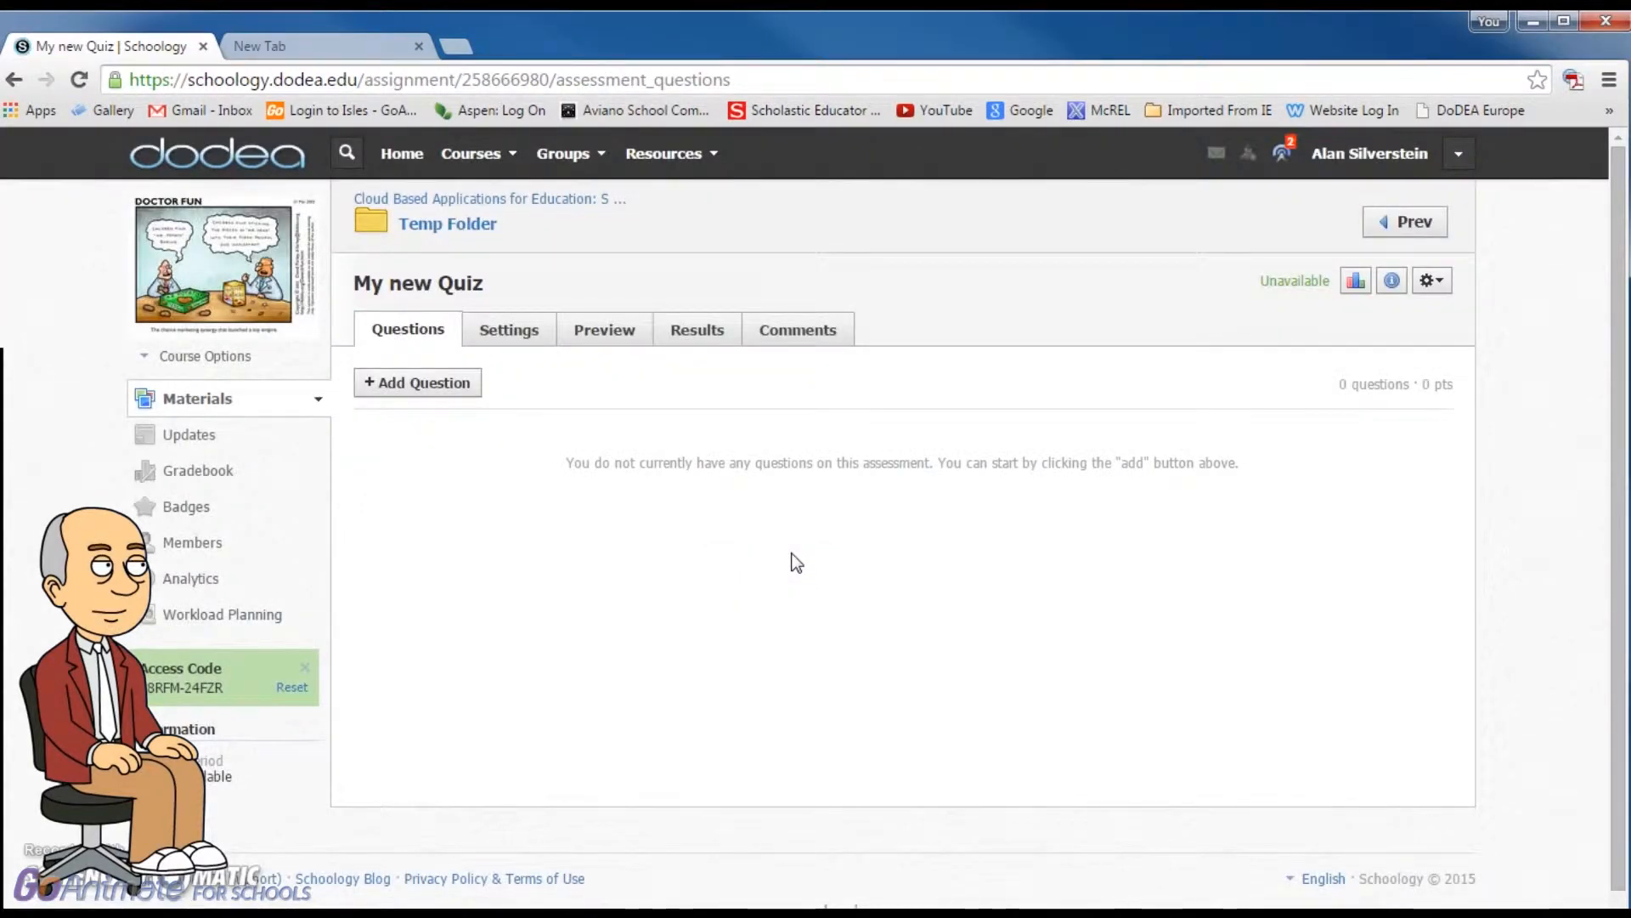
# - Start importing individual questions from question banks and open the Isles District ETs group resources
pyautogui.click(419, 382)
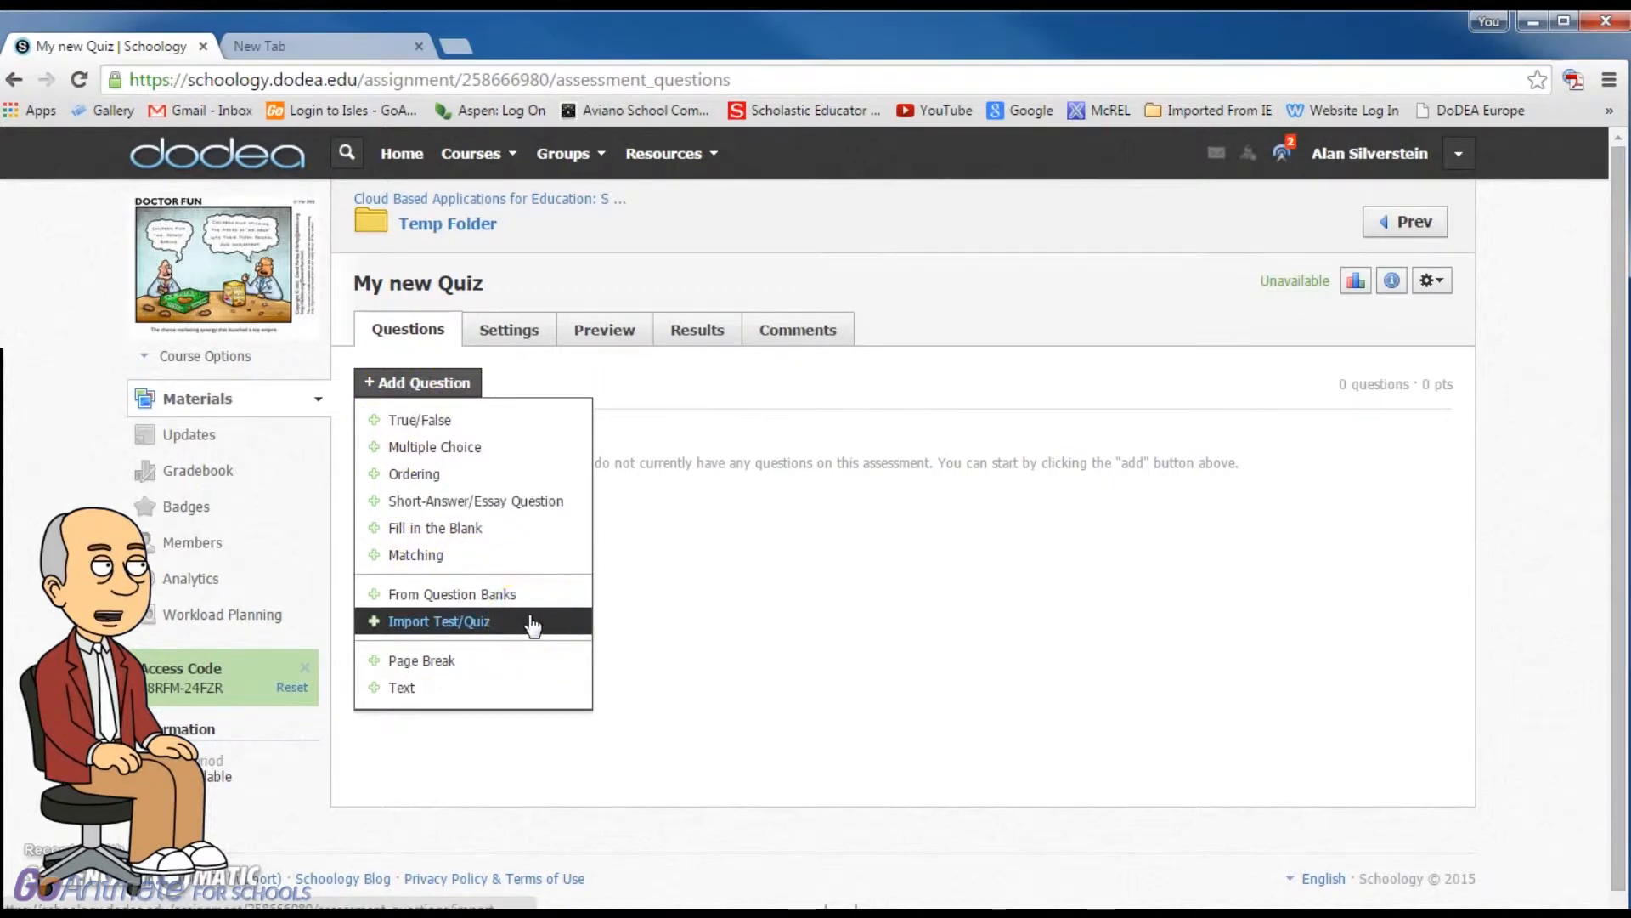
pyautogui.click(451, 595)
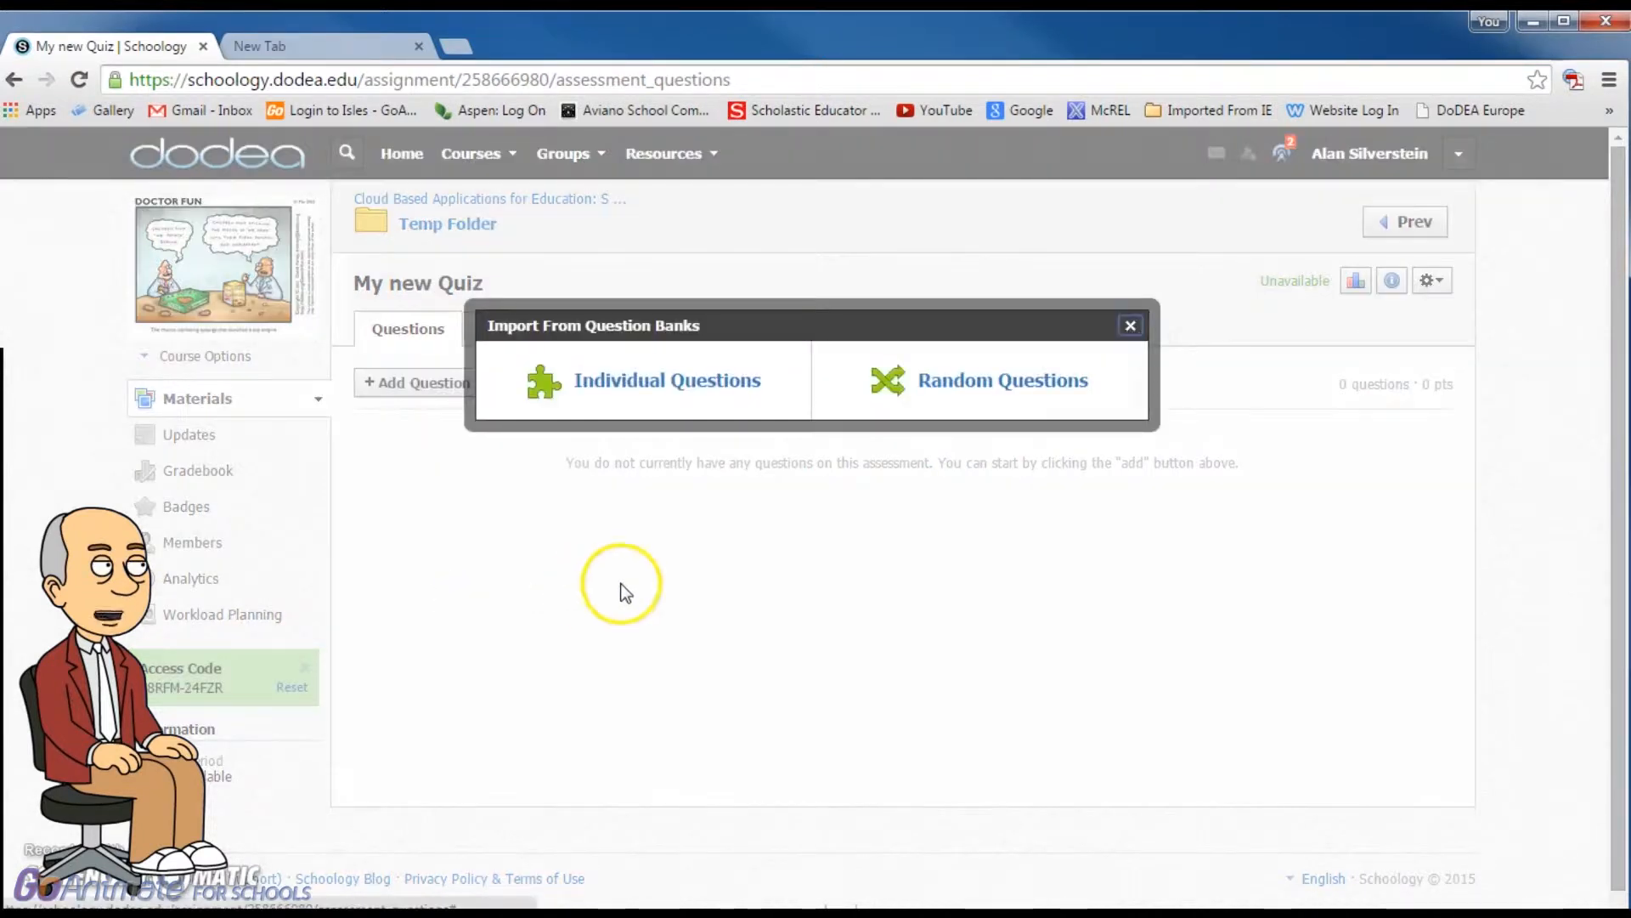
pyautogui.click(653, 387)
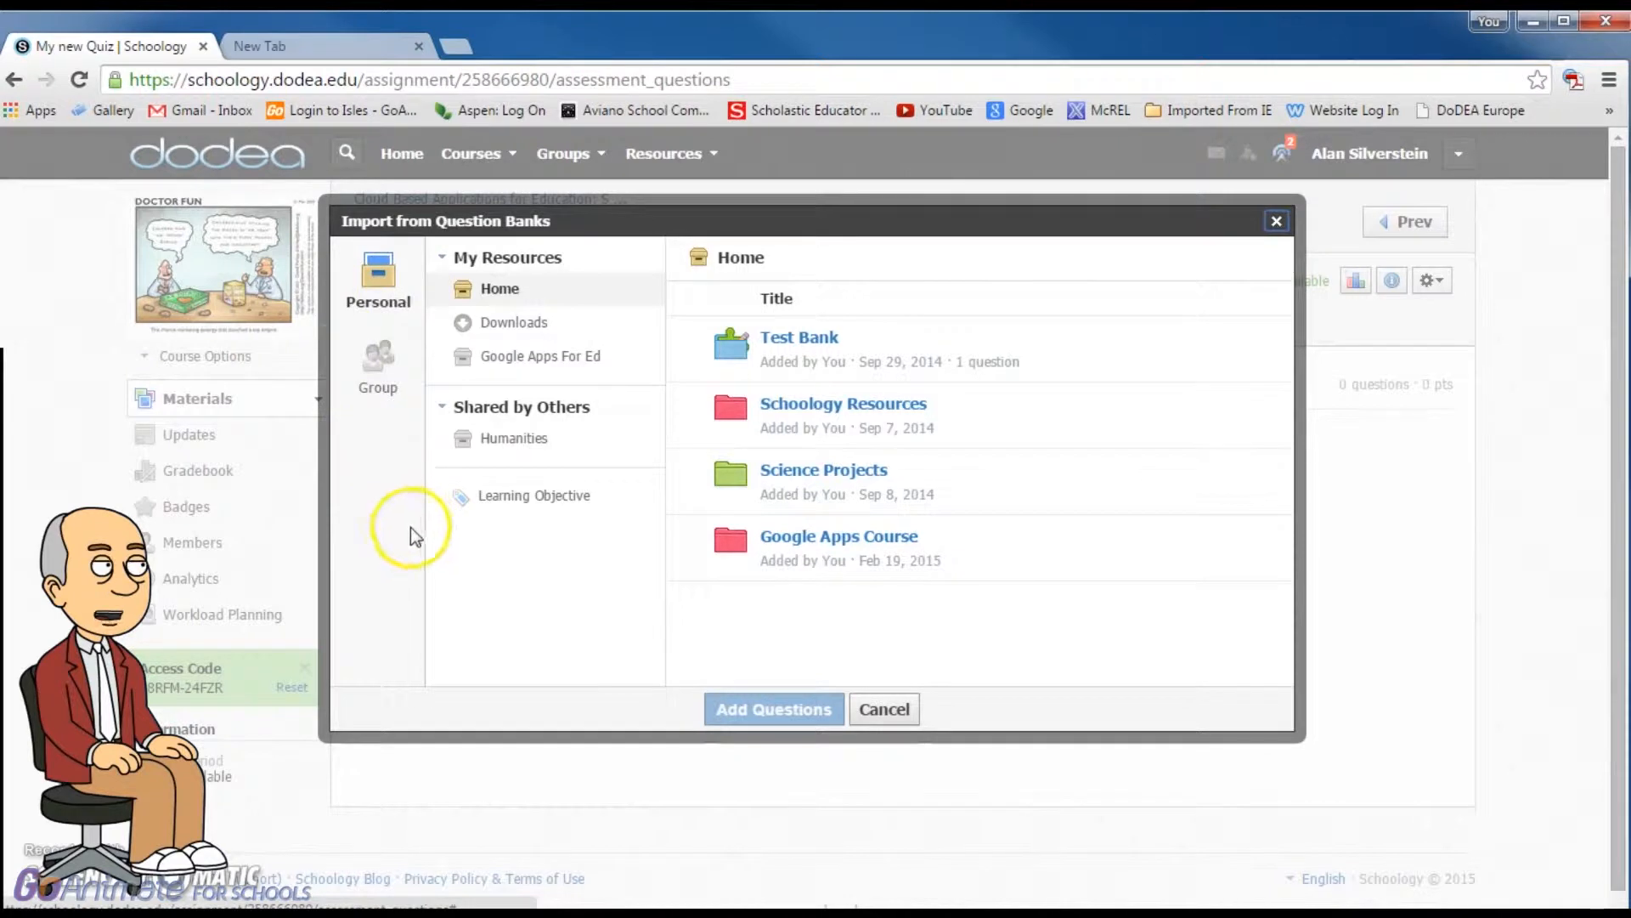
pyautogui.click(374, 358)
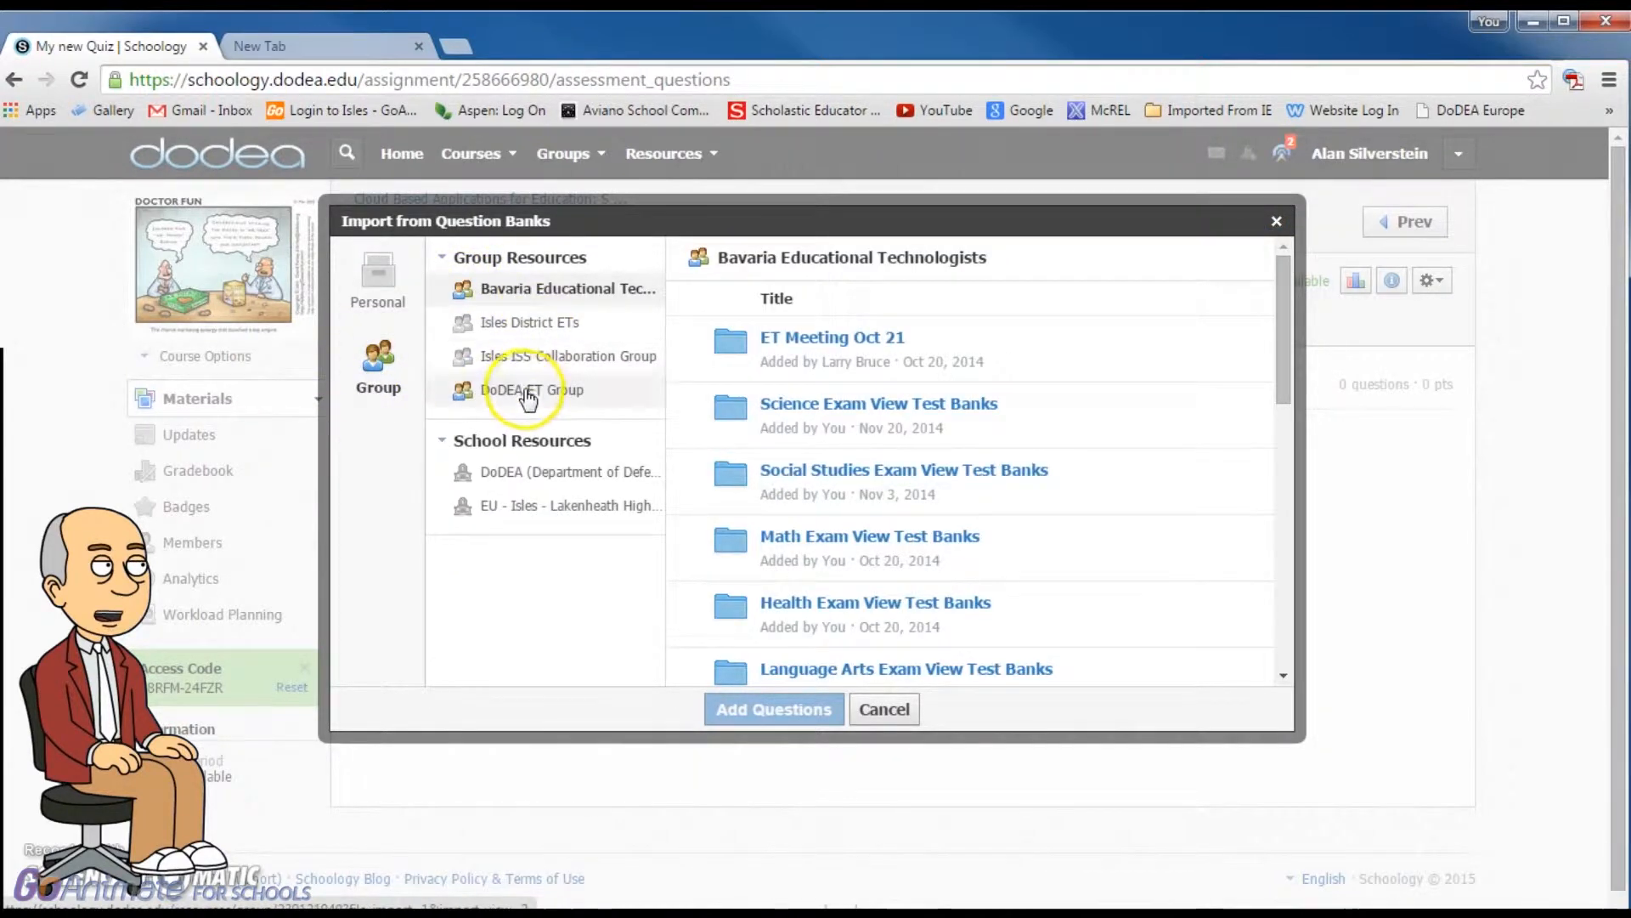
pyautogui.click(518, 323)
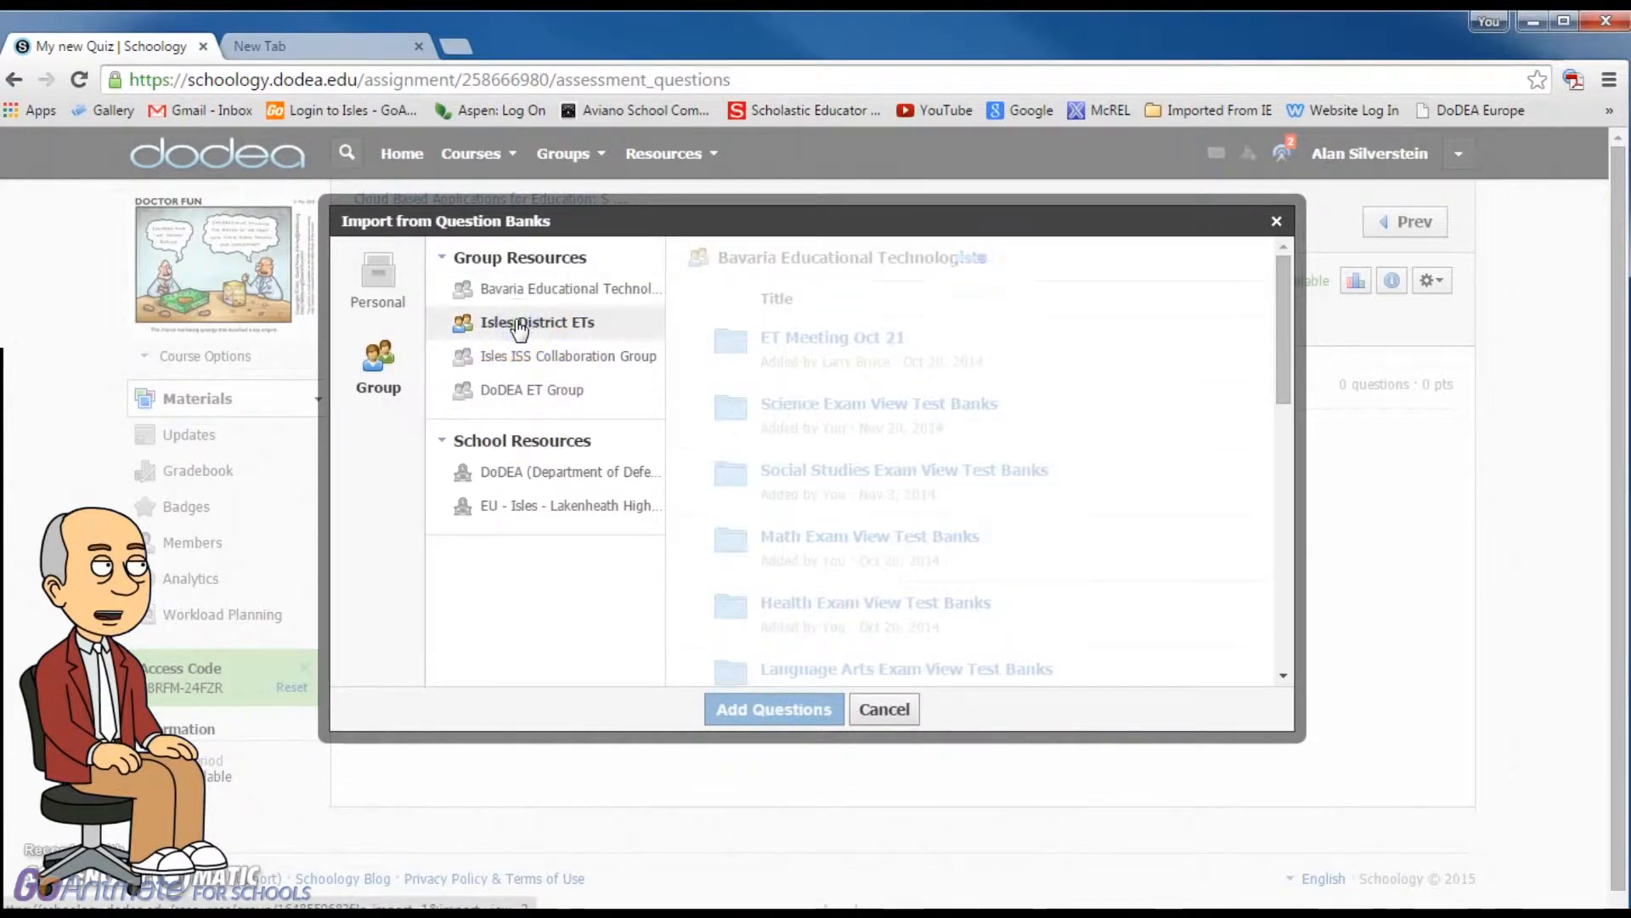
# - Open the Physics Ch 2 Section Quiz 1 bank under Science Exam View Test Banks, Physics, Chapter 2 - Motion in One Dimension
pyautogui.scroll(-1, 939, 527)
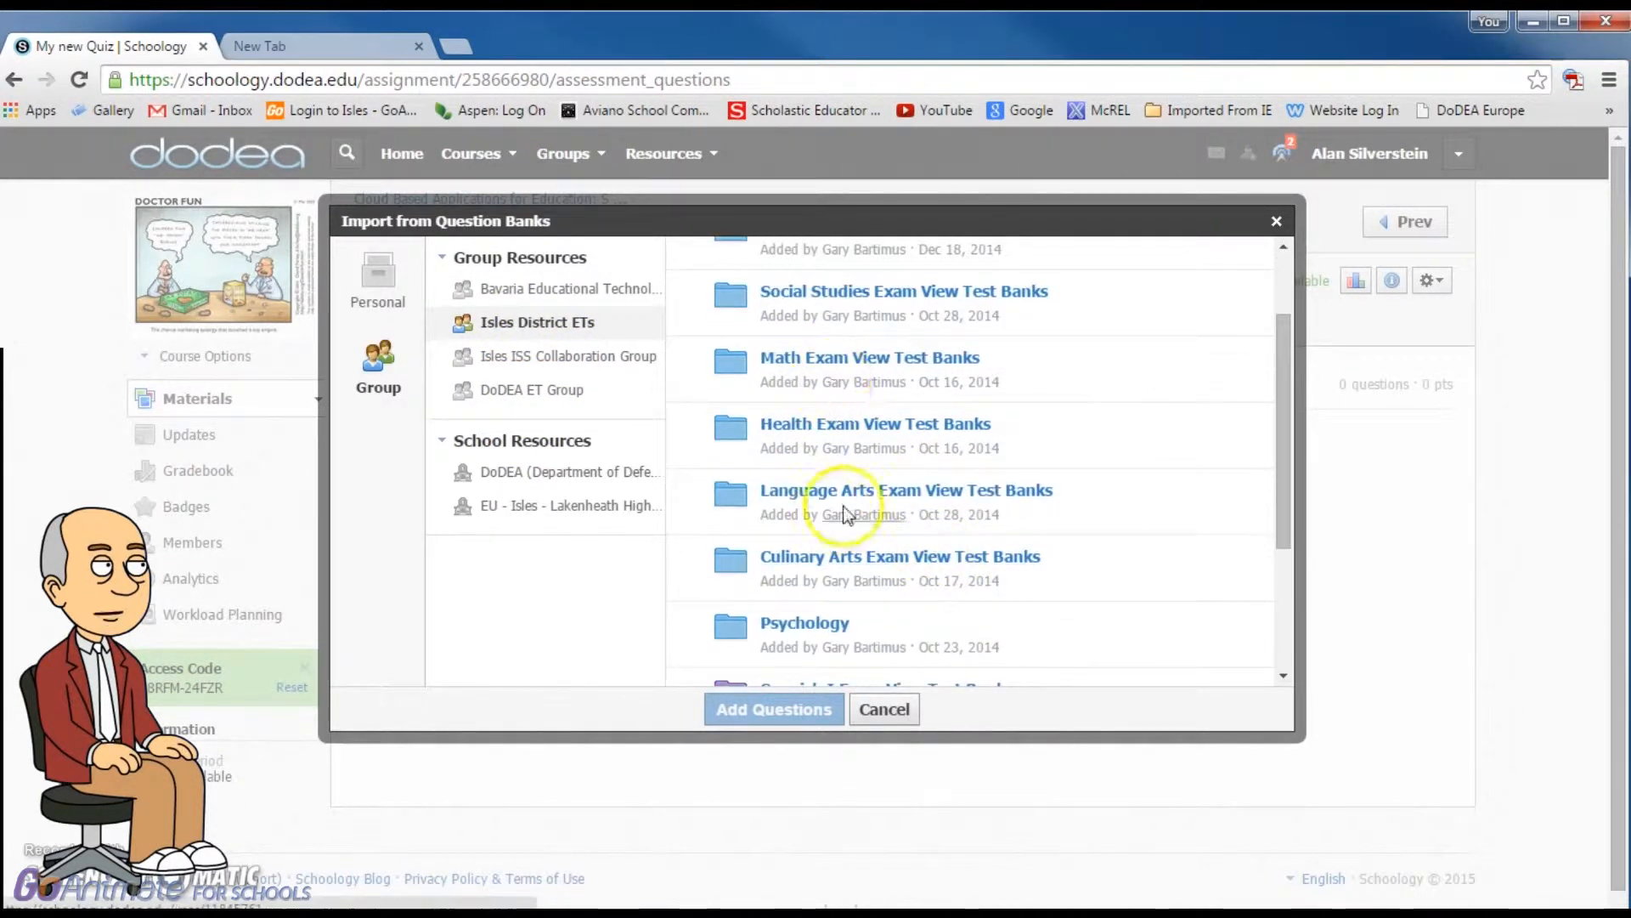
pyautogui.scroll(-3, 873, 511)
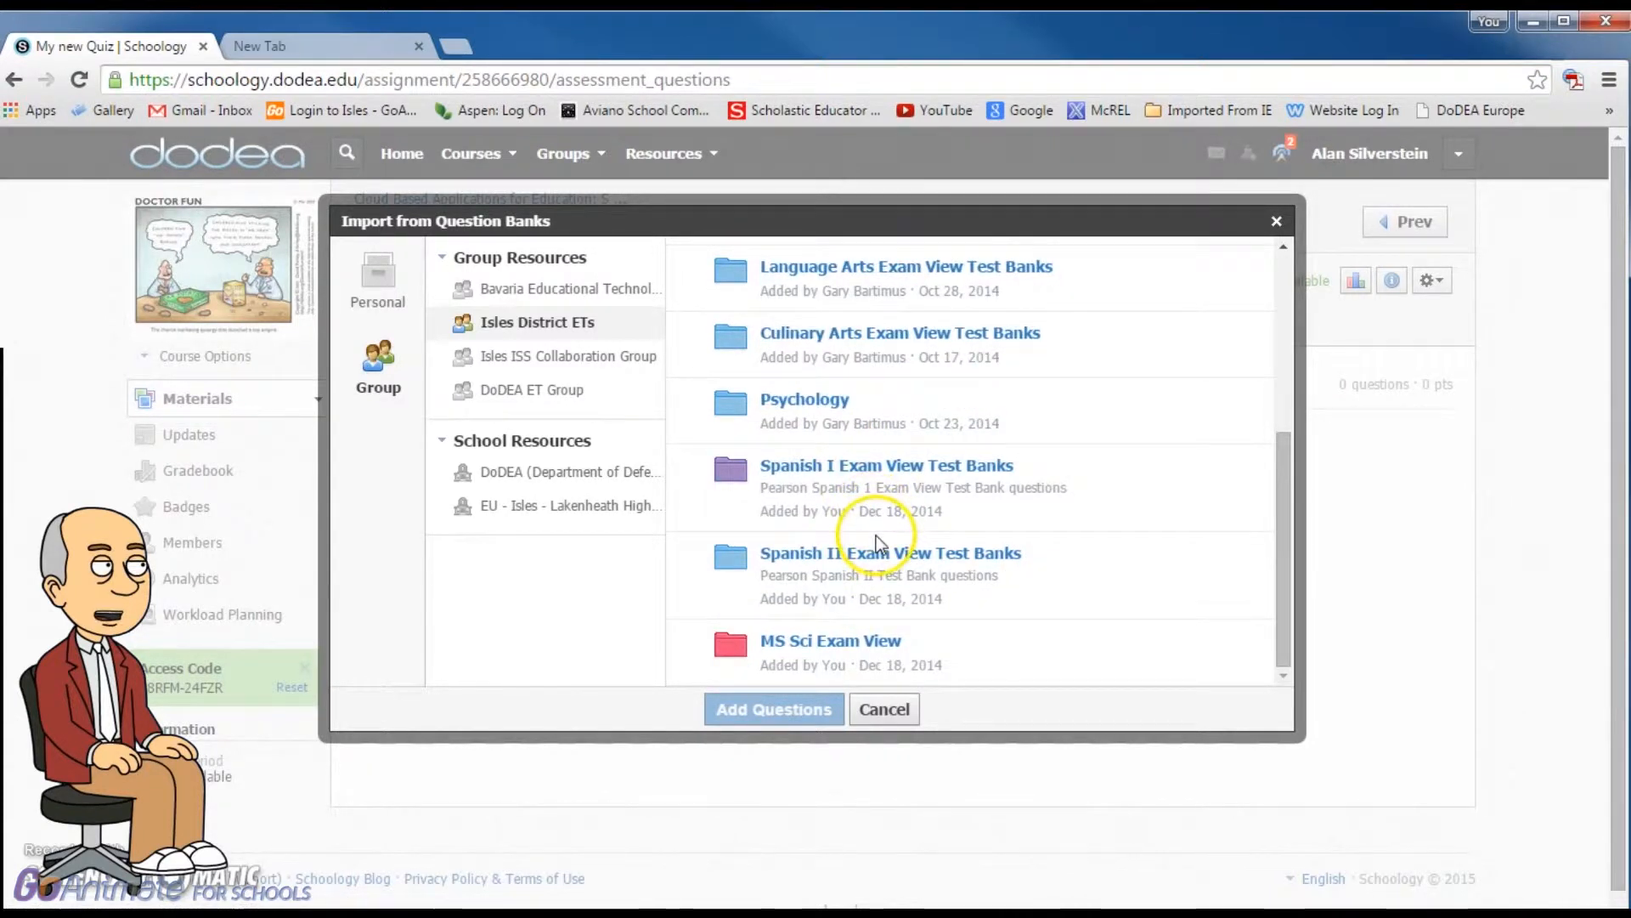
pyautogui.scroll(-1, 875, 535)
pyautogui.scroll(5, 900, 556)
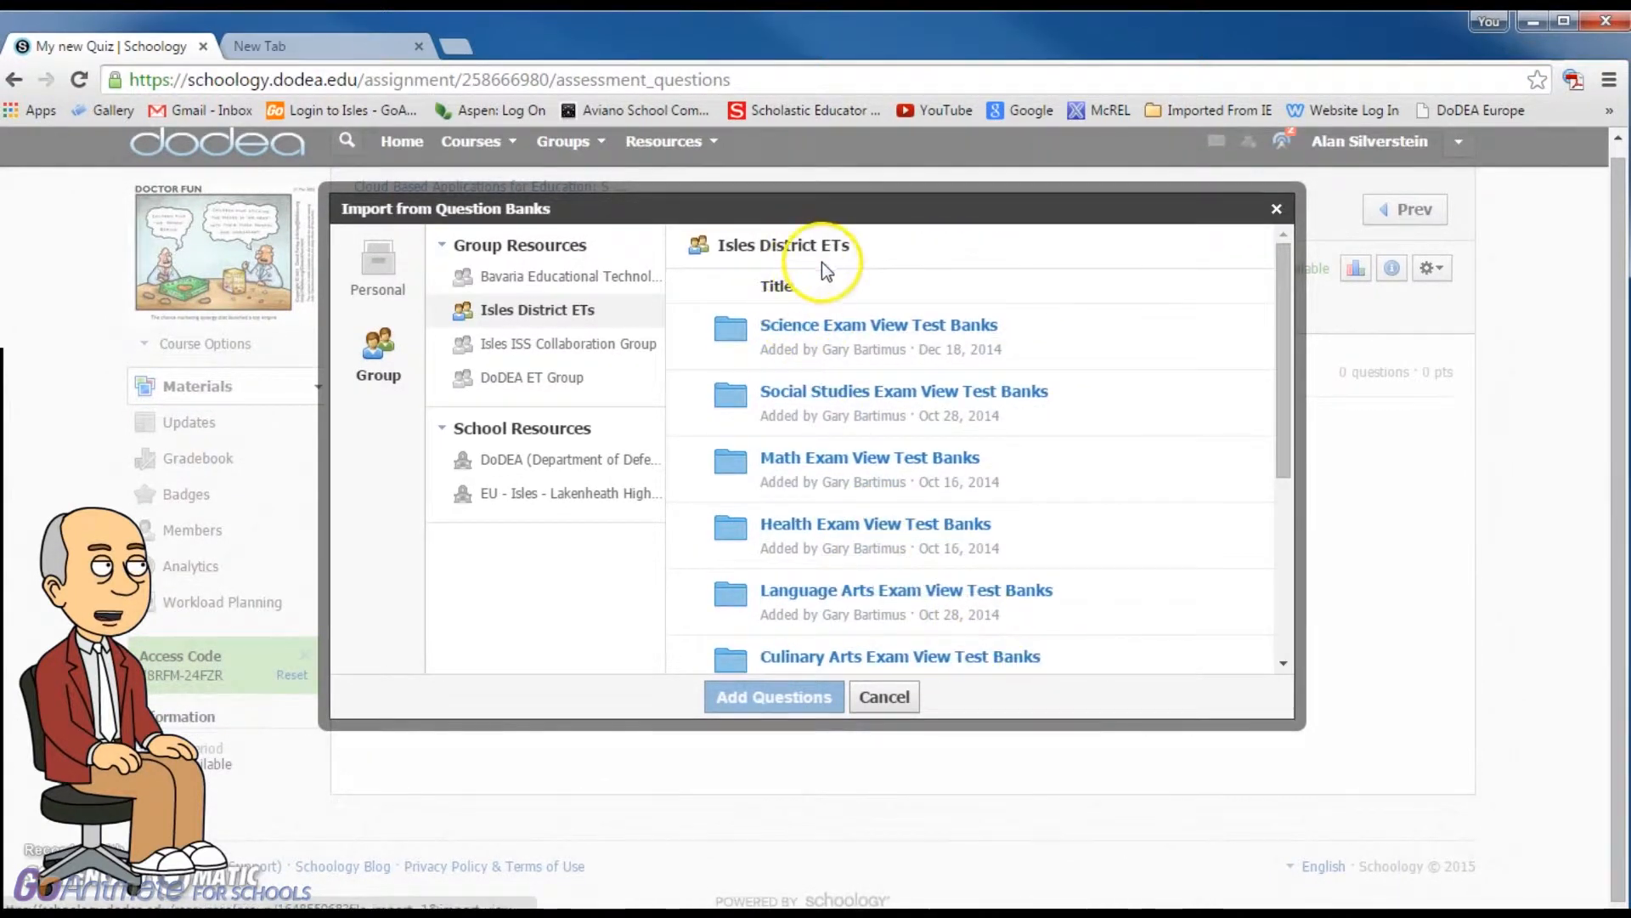
pyautogui.click(846, 333)
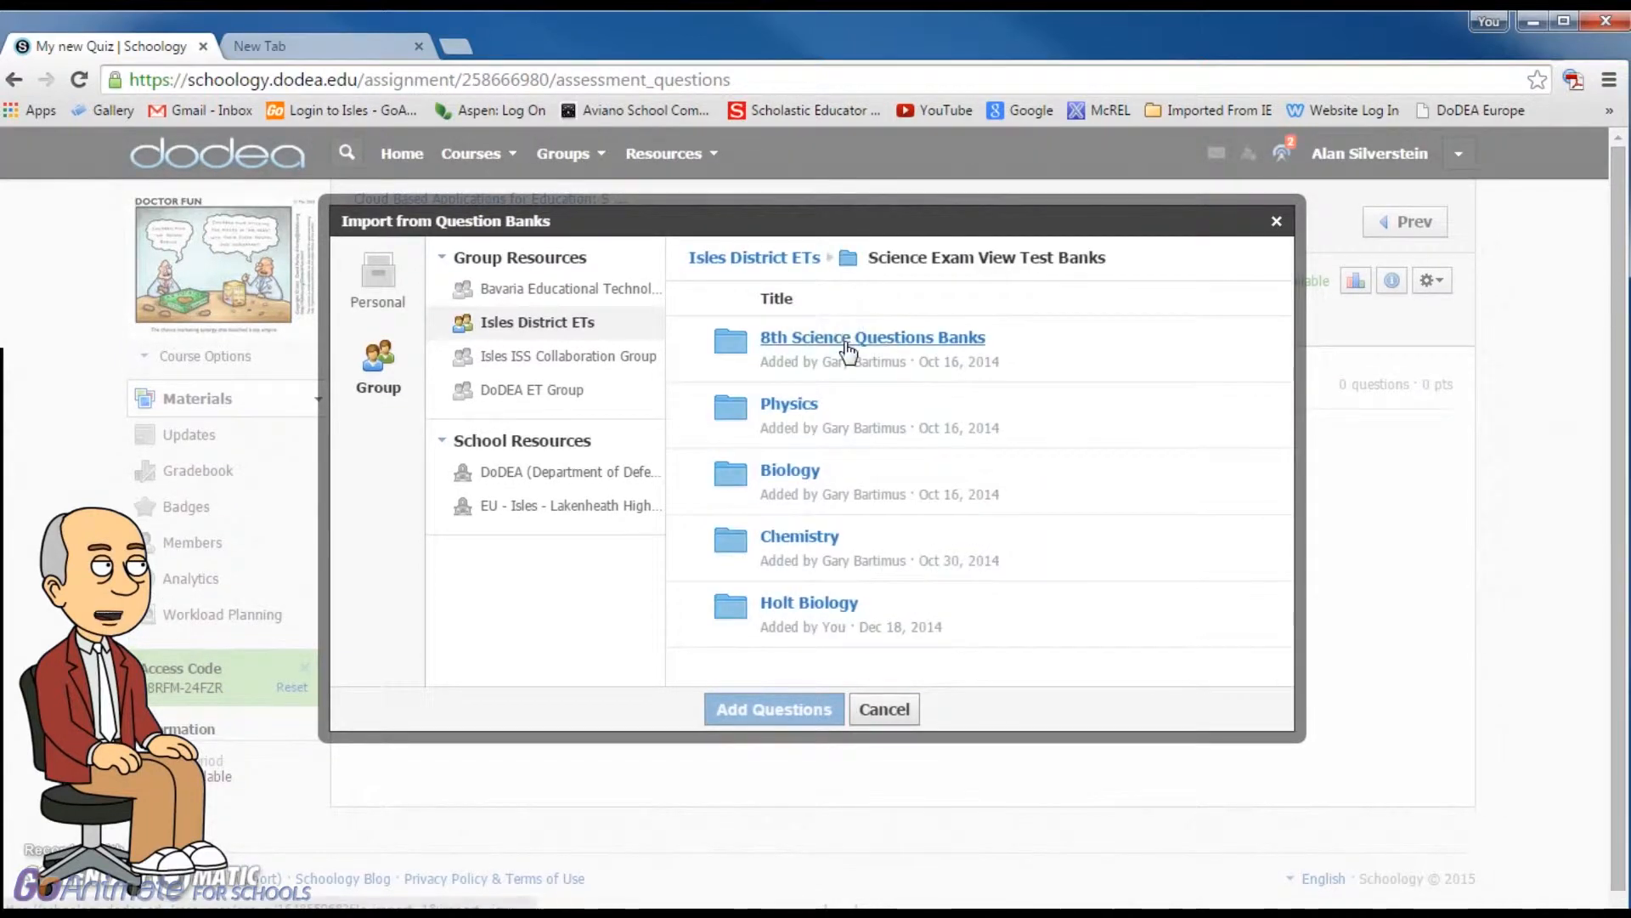
pyautogui.click(829, 403)
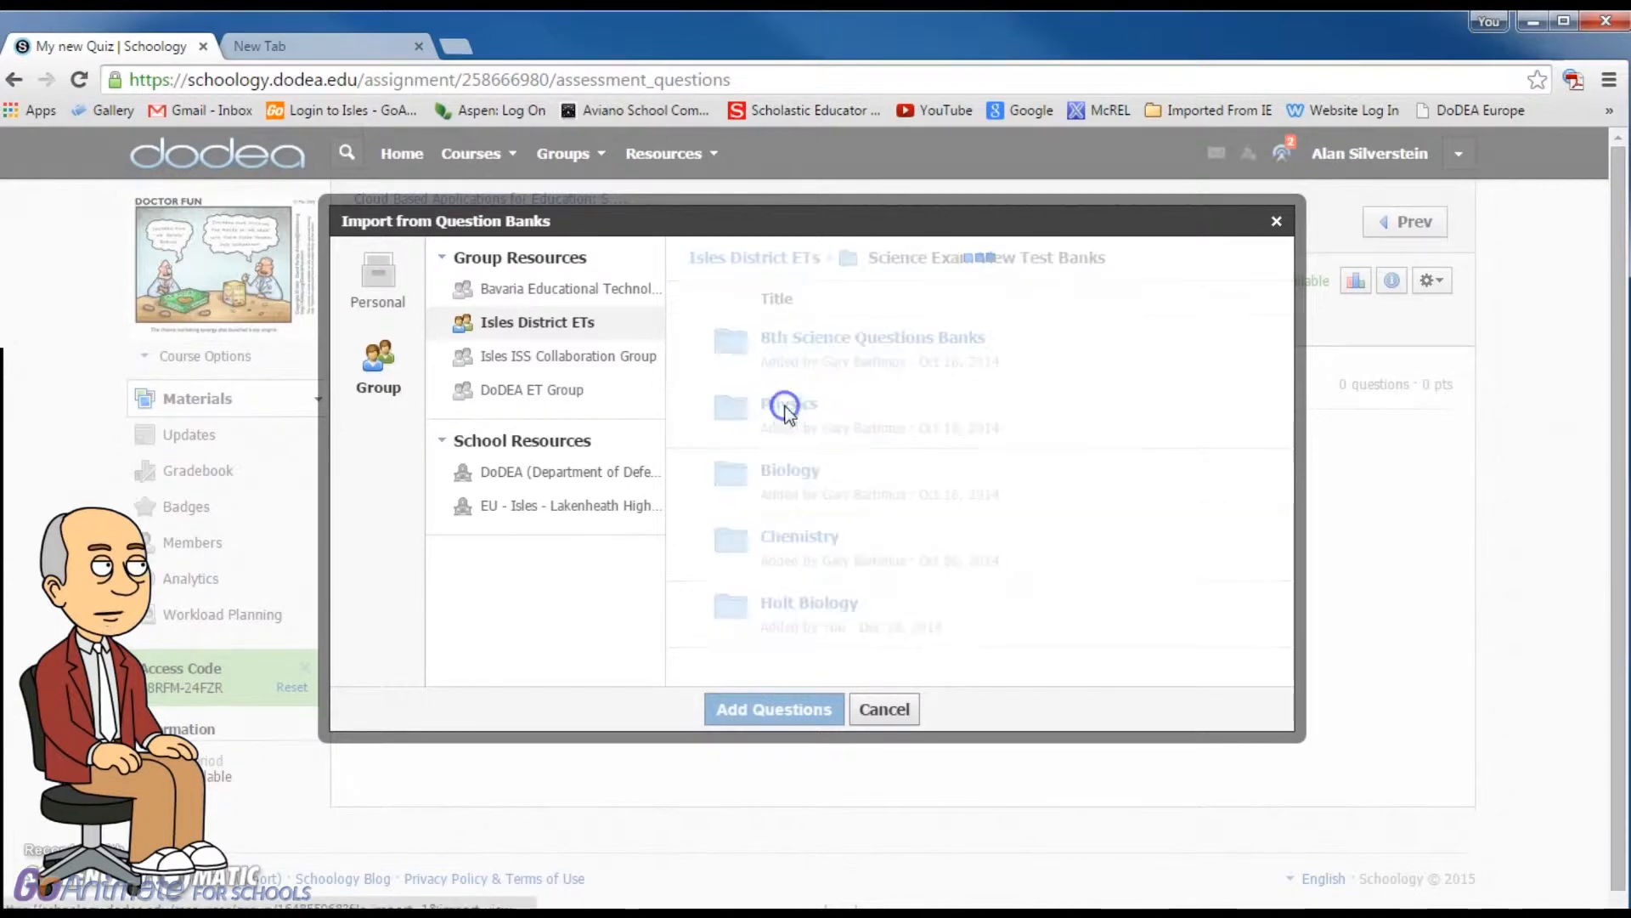
pyautogui.click(820, 408)
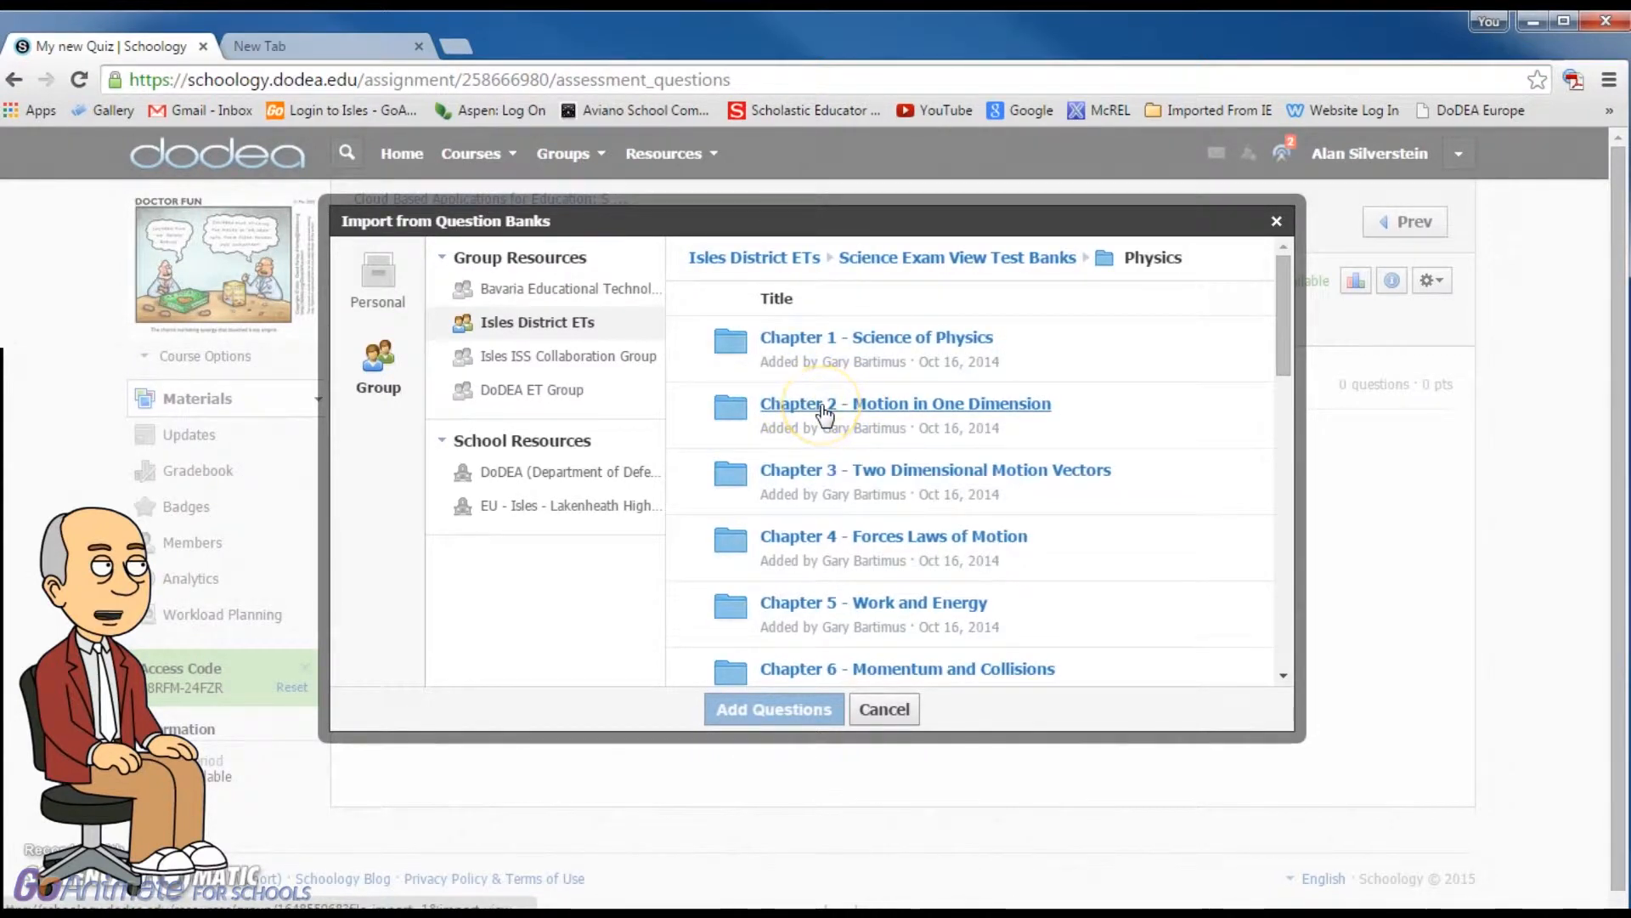
pyautogui.click(788, 421)
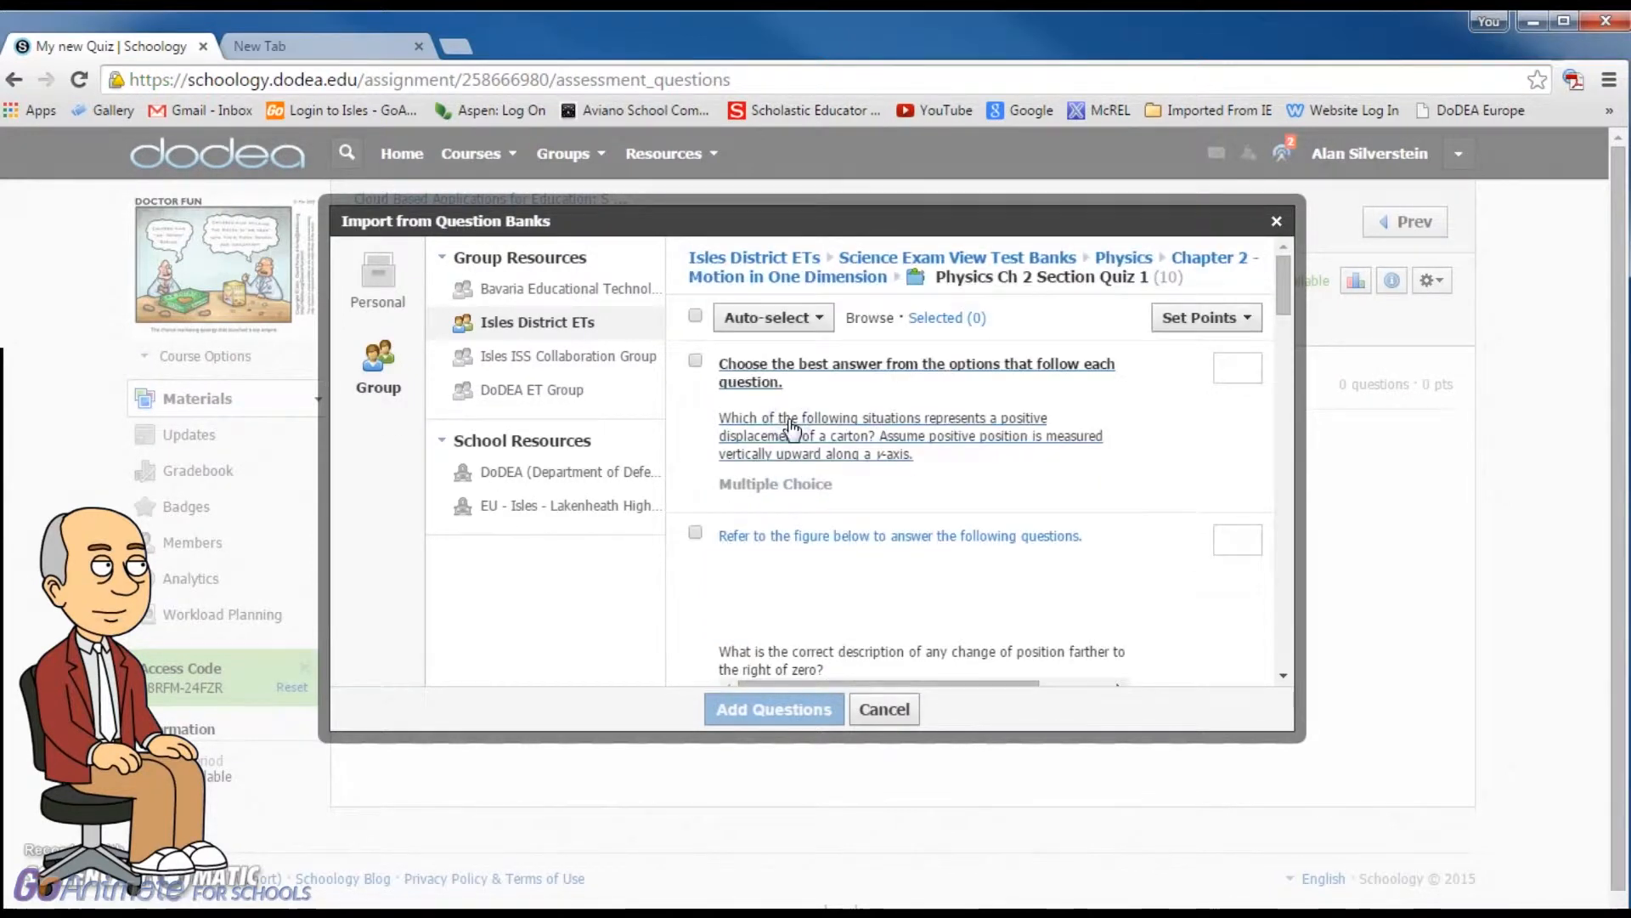
# - Auto-select all 10 questions in the Physics Ch 2 Section Quiz 1 bank
pyautogui.click(820, 317)
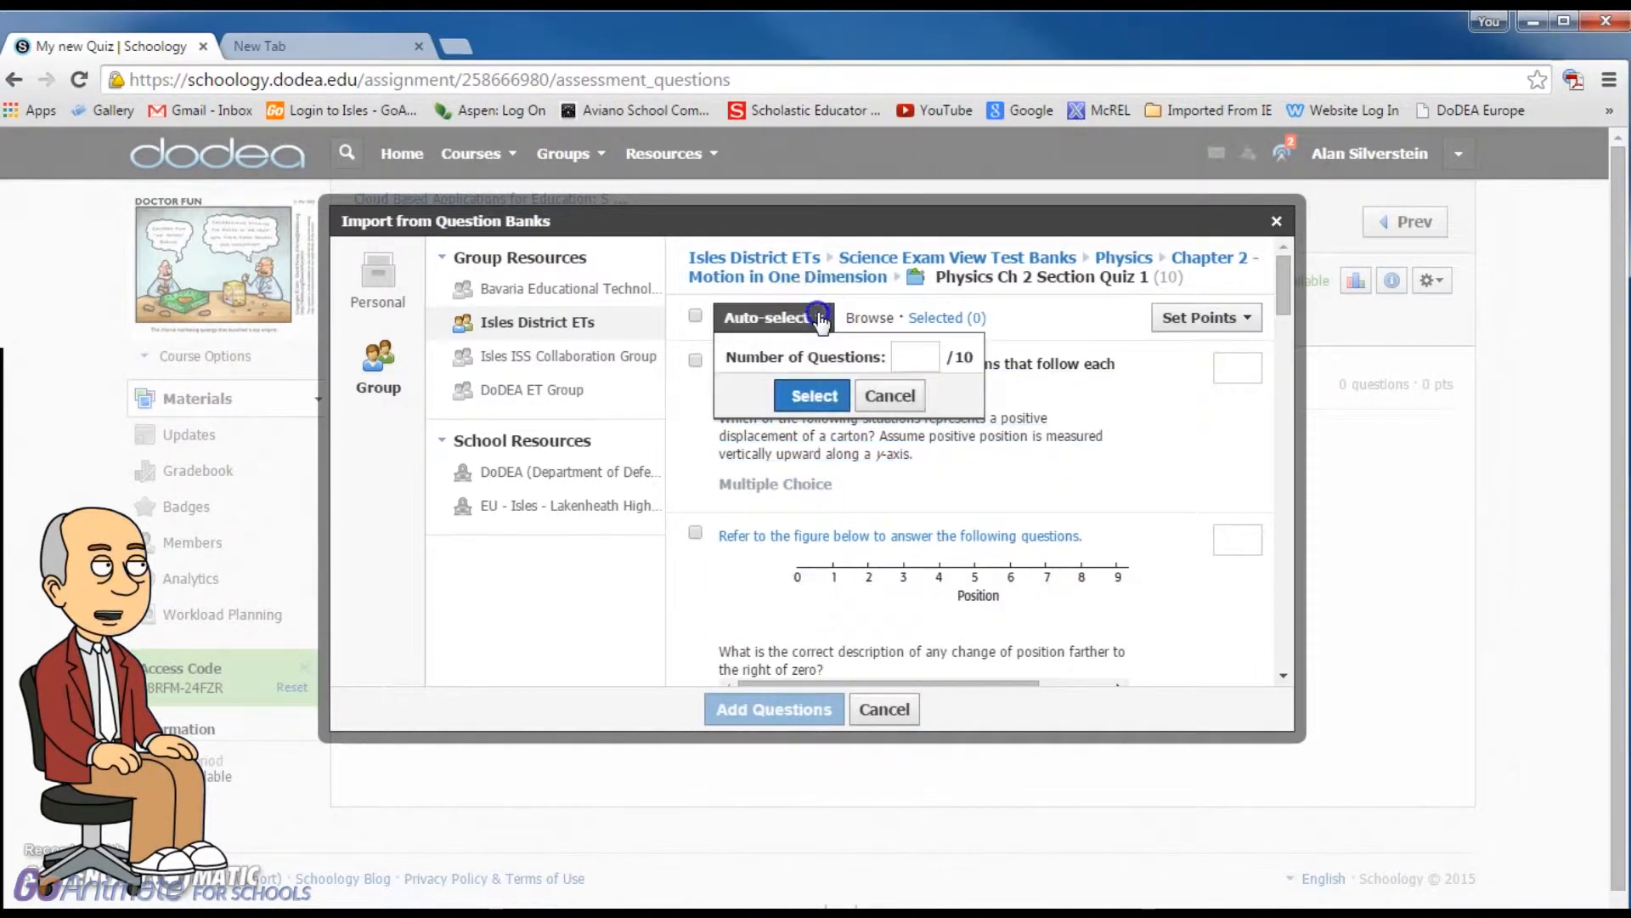
pyautogui.click(910, 357)
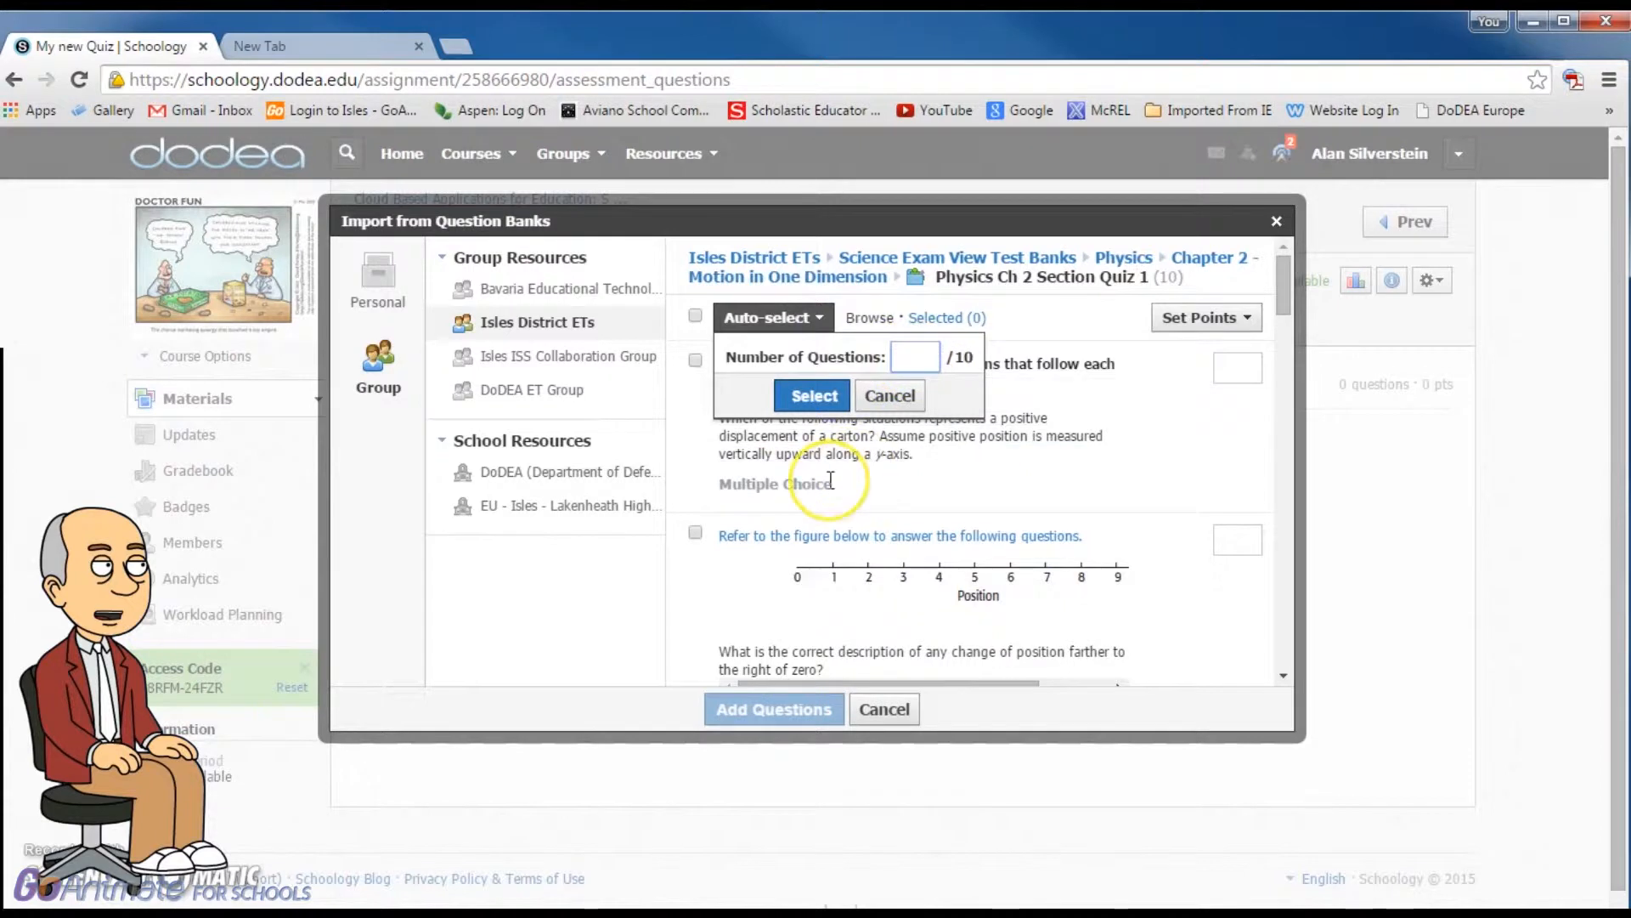
pyautogui.click(812, 395)
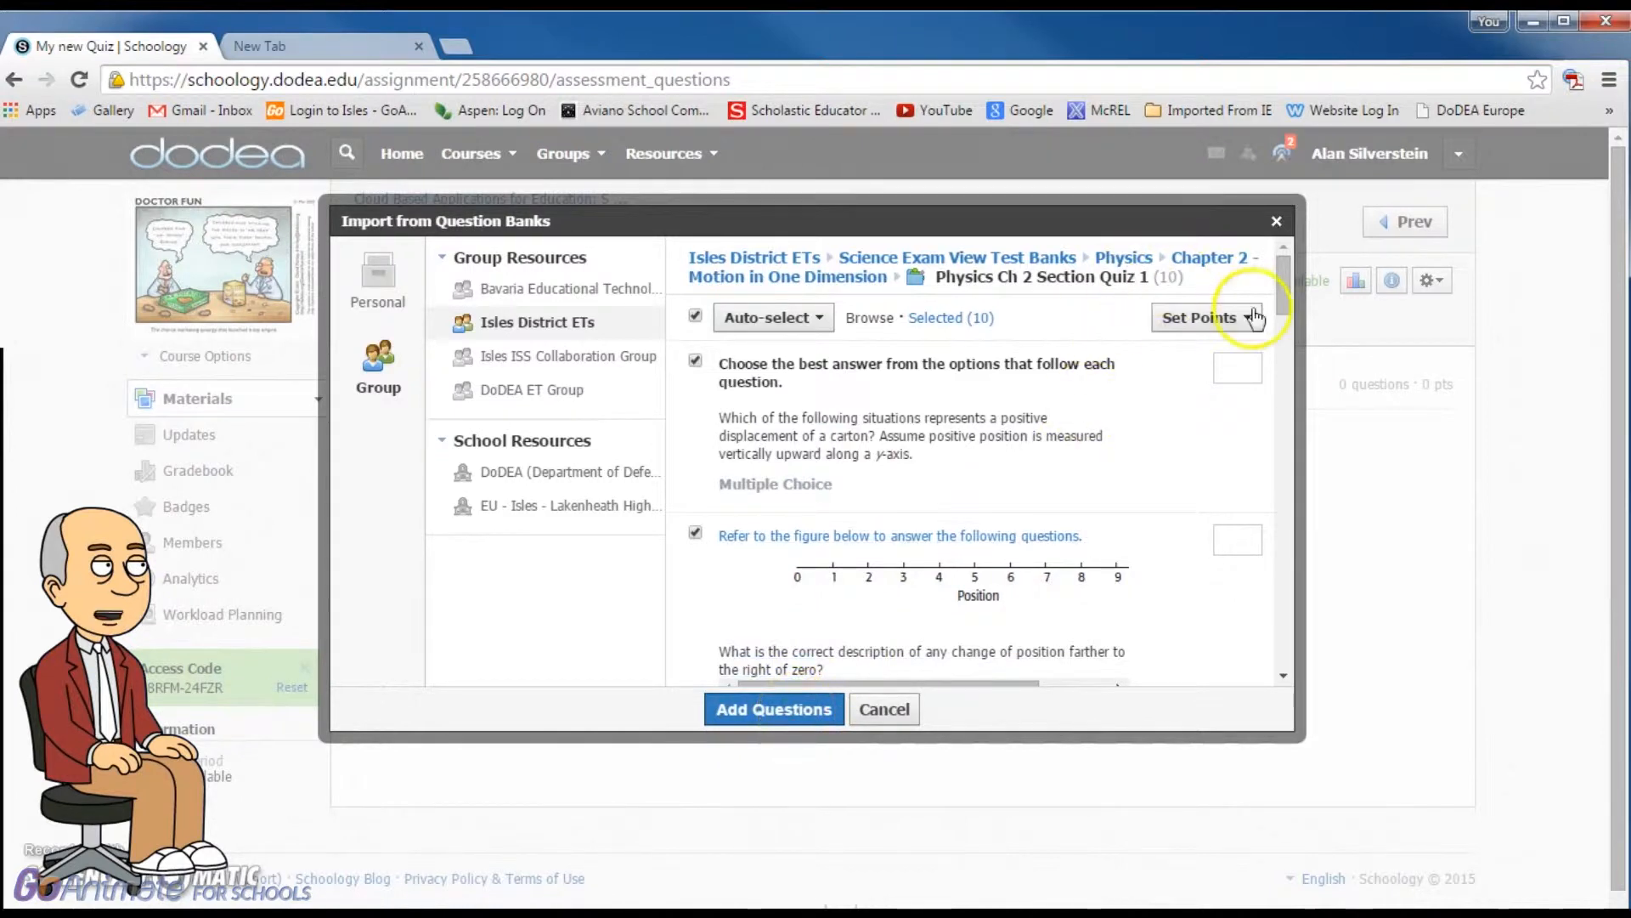
# - Try to set the selected bank questions to 5 points per question
pyautogui.click(1206, 316)
pyautogui.click(1035, 362)
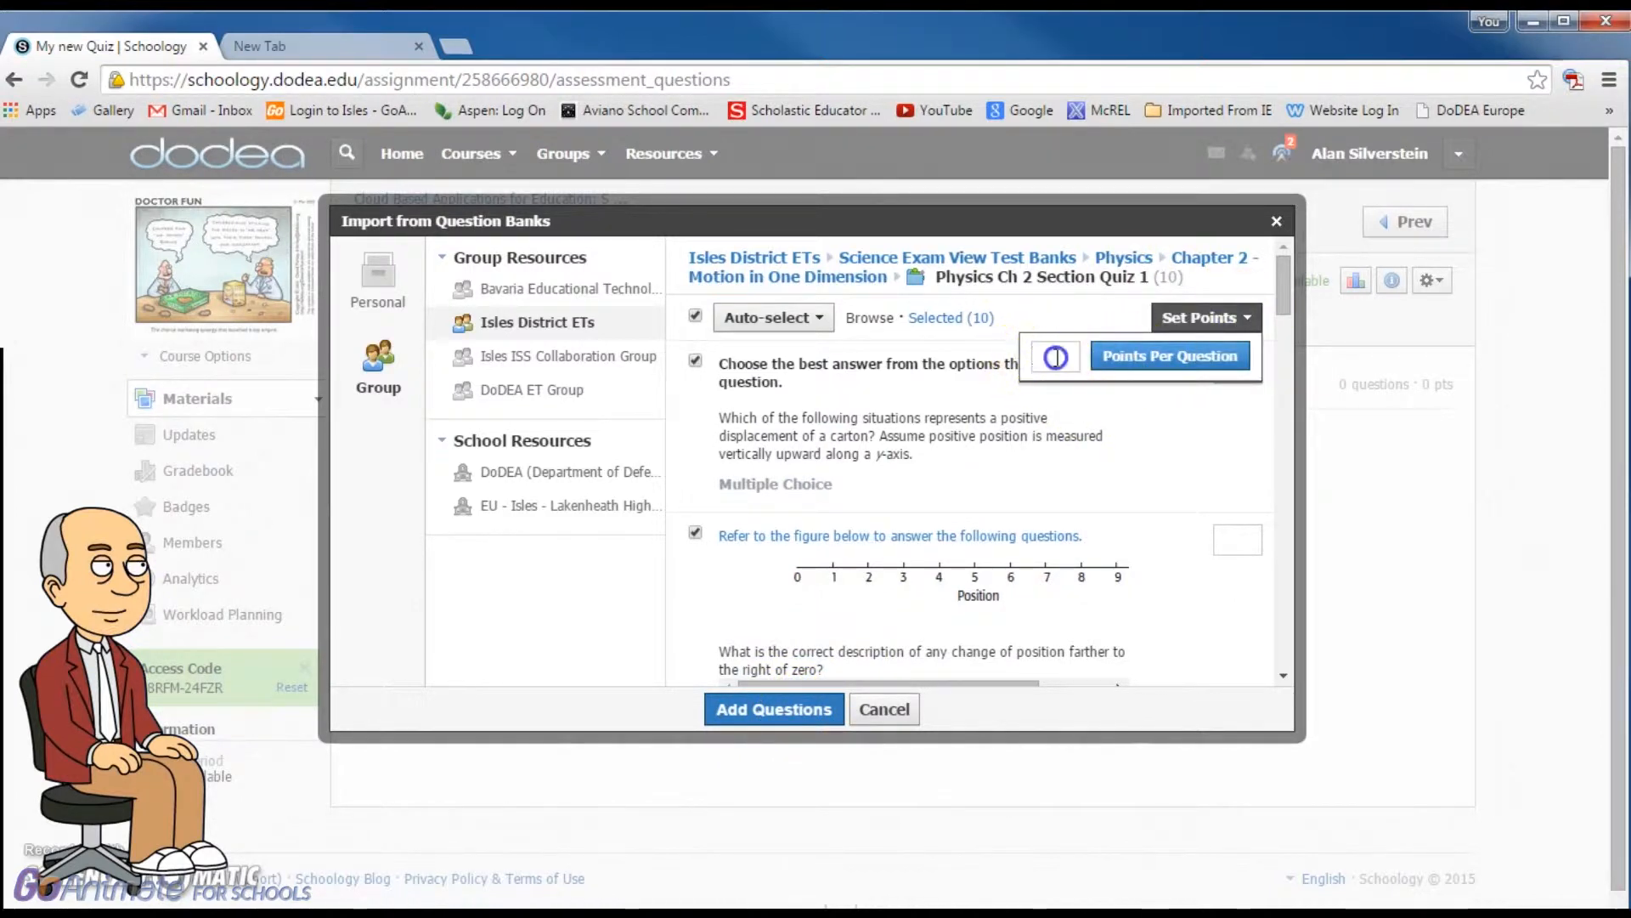
pyautogui.write('5')
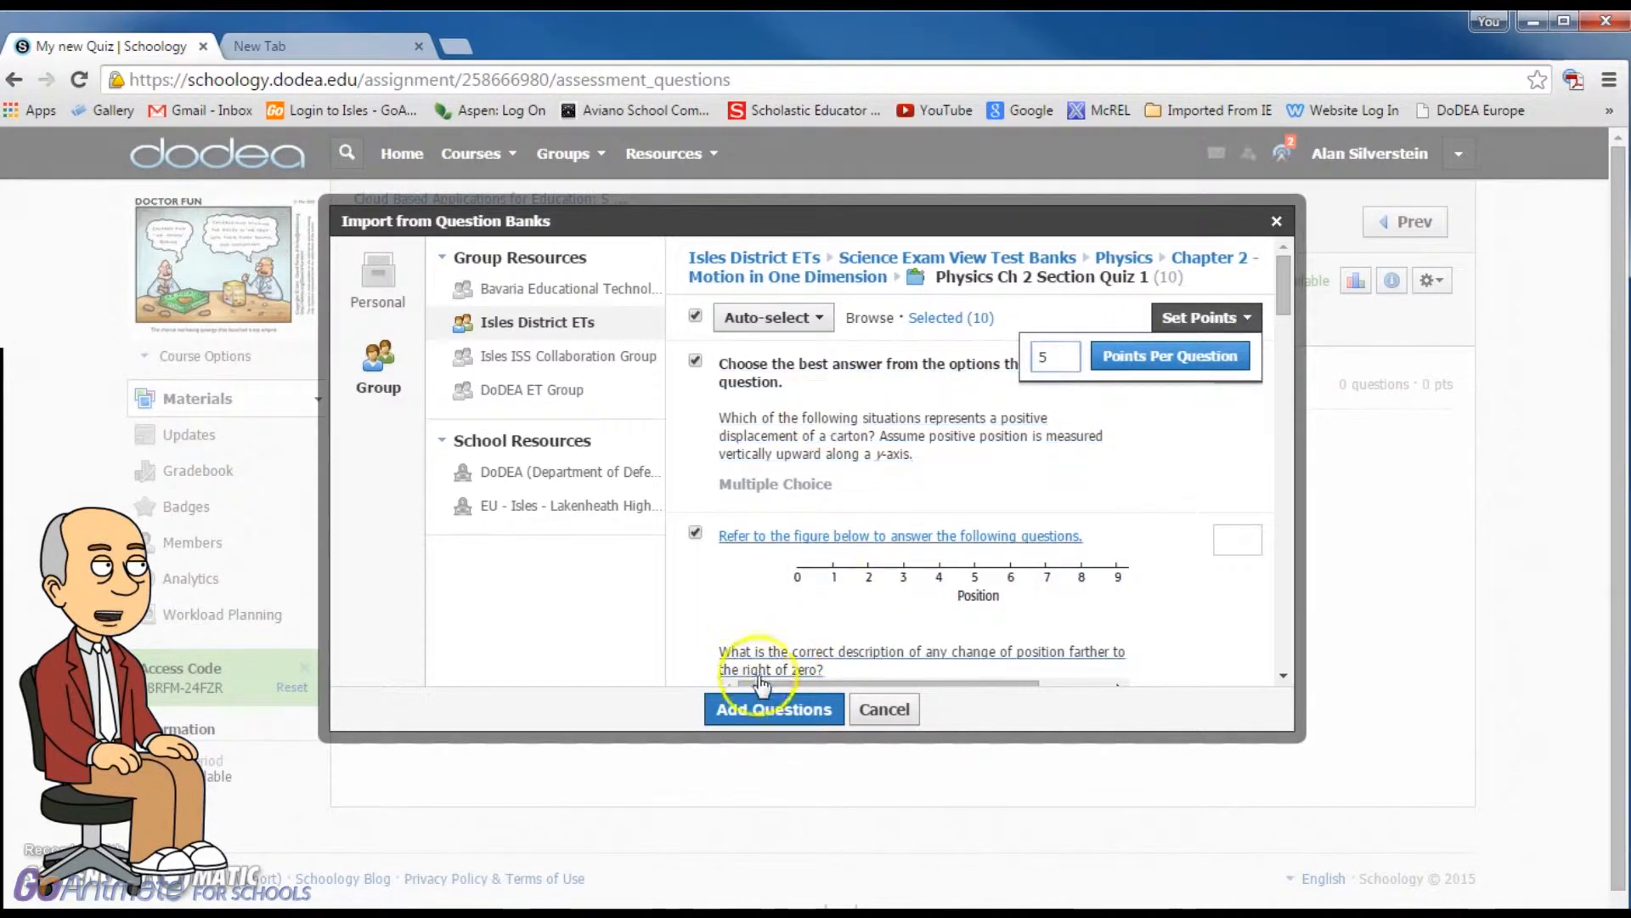
pyautogui.click(717, 605)
# - Look through the selected Physics Ch 2 Section Quiz 1 questions and add them to the quiz
pyautogui.scroll(-10, 850, 540)
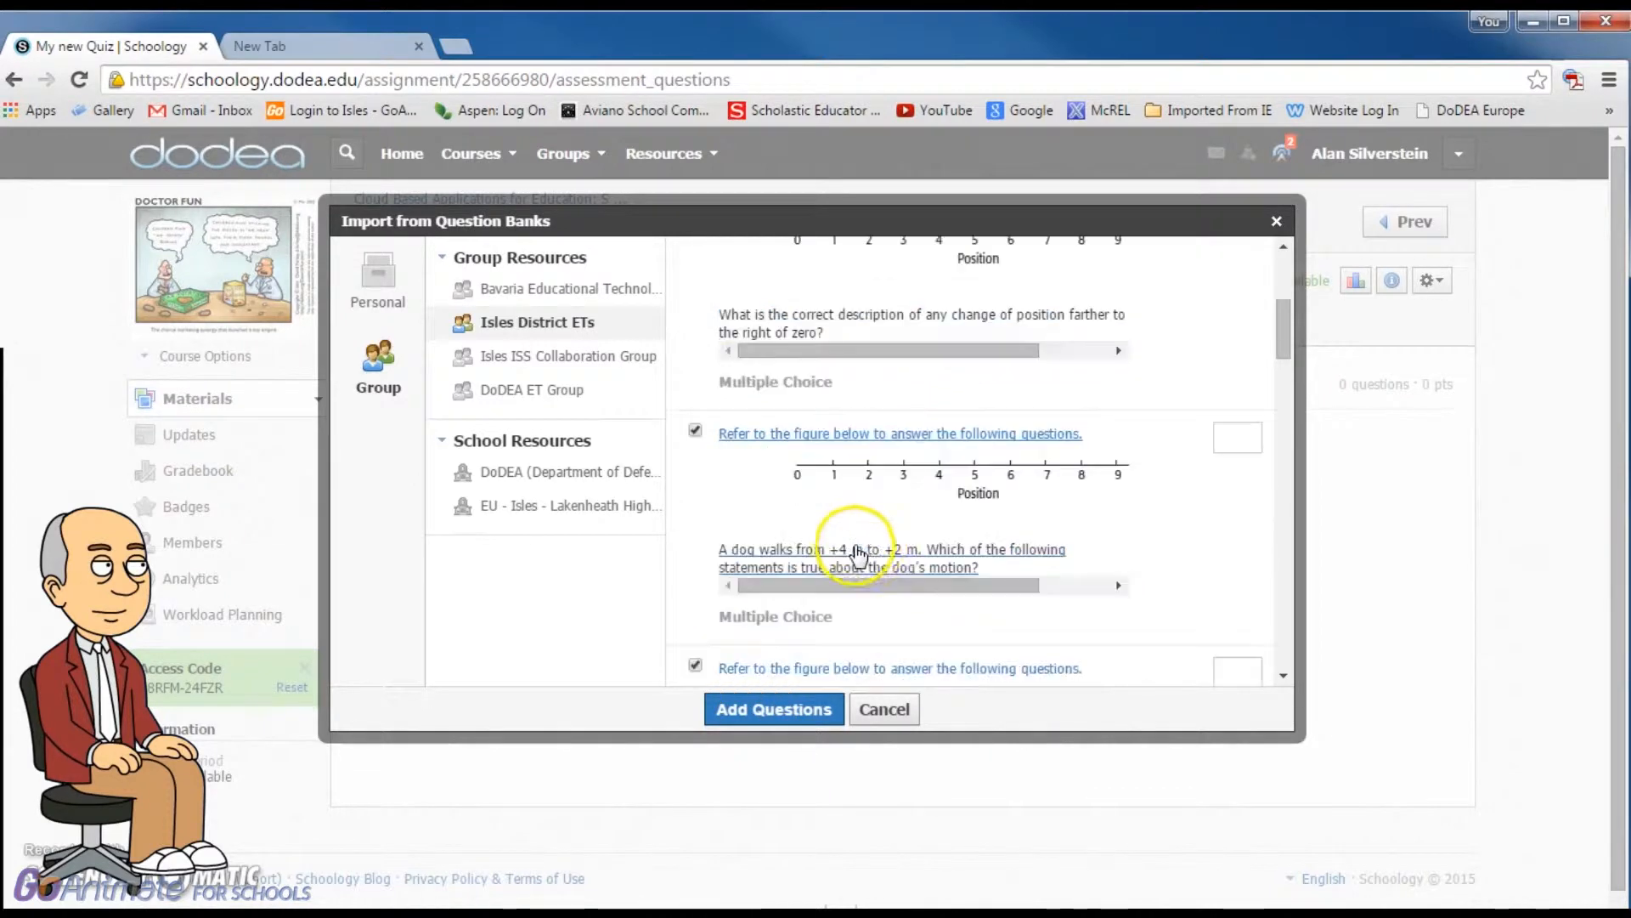
pyautogui.scroll(-15, 879, 544)
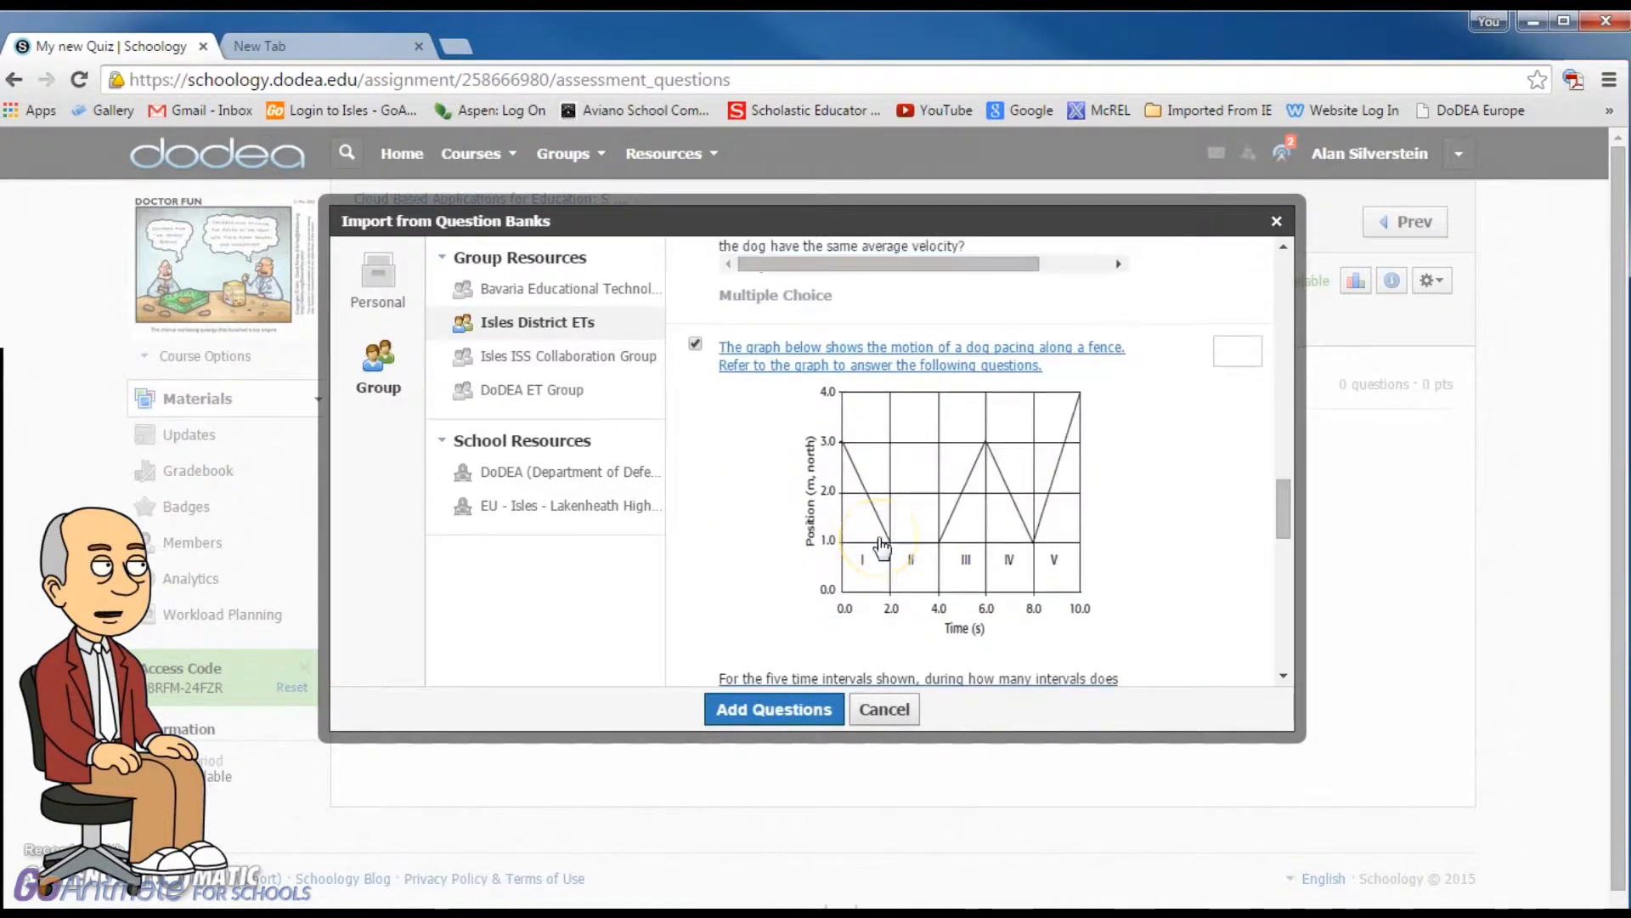
pyautogui.scroll(-3, 882, 548)
pyautogui.scroll(15, 882, 548)
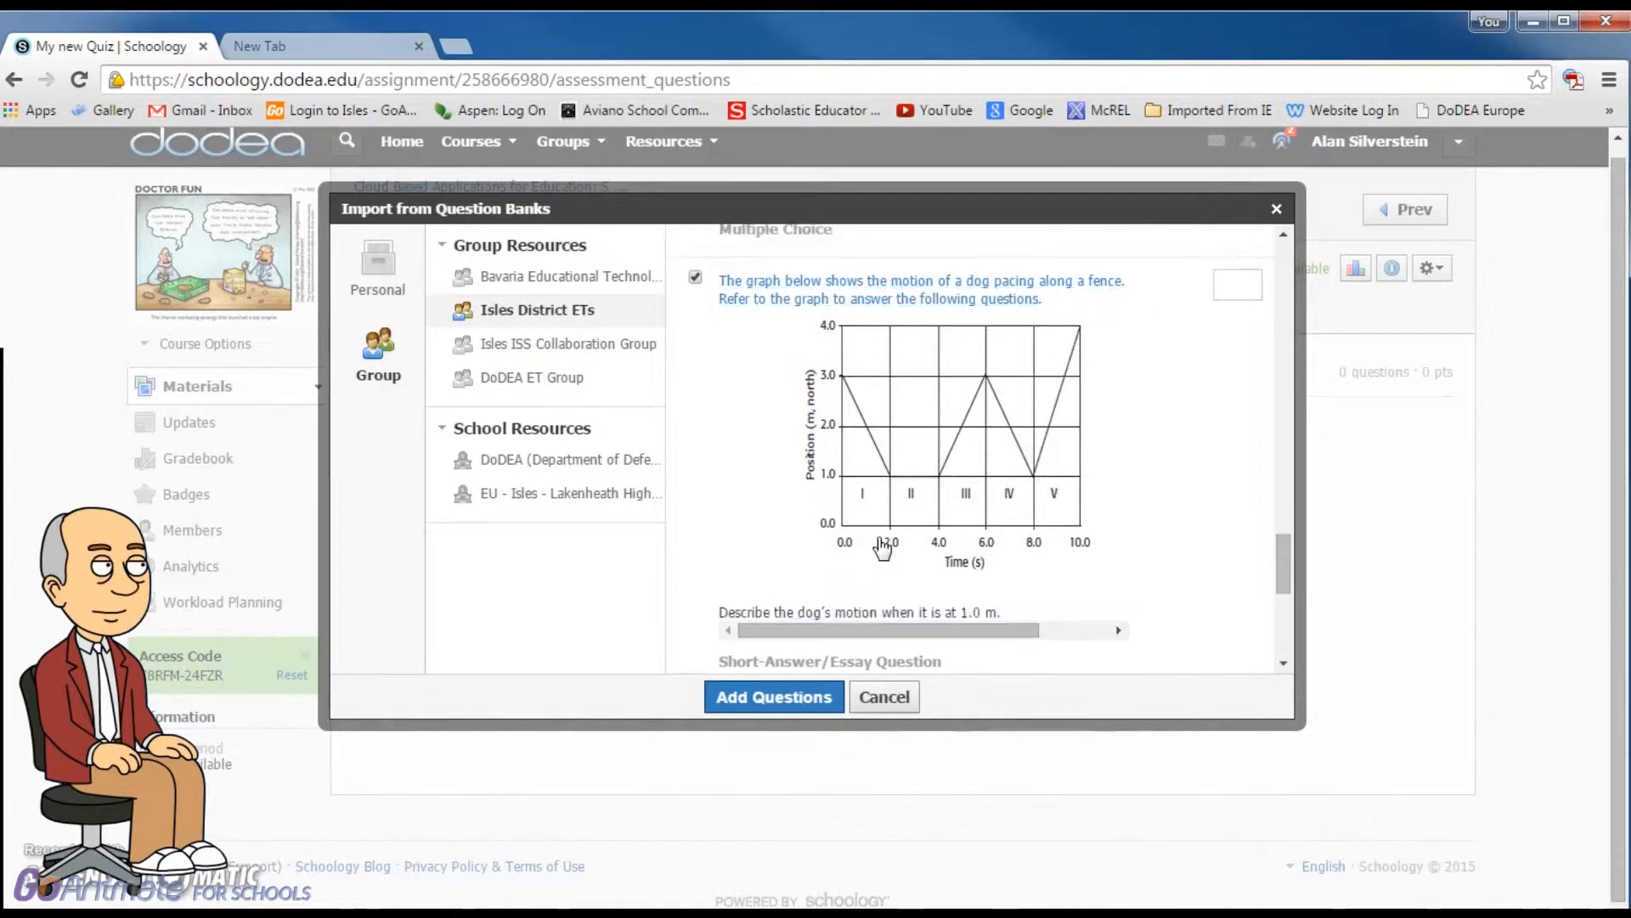
pyautogui.scroll(15, 882, 548)
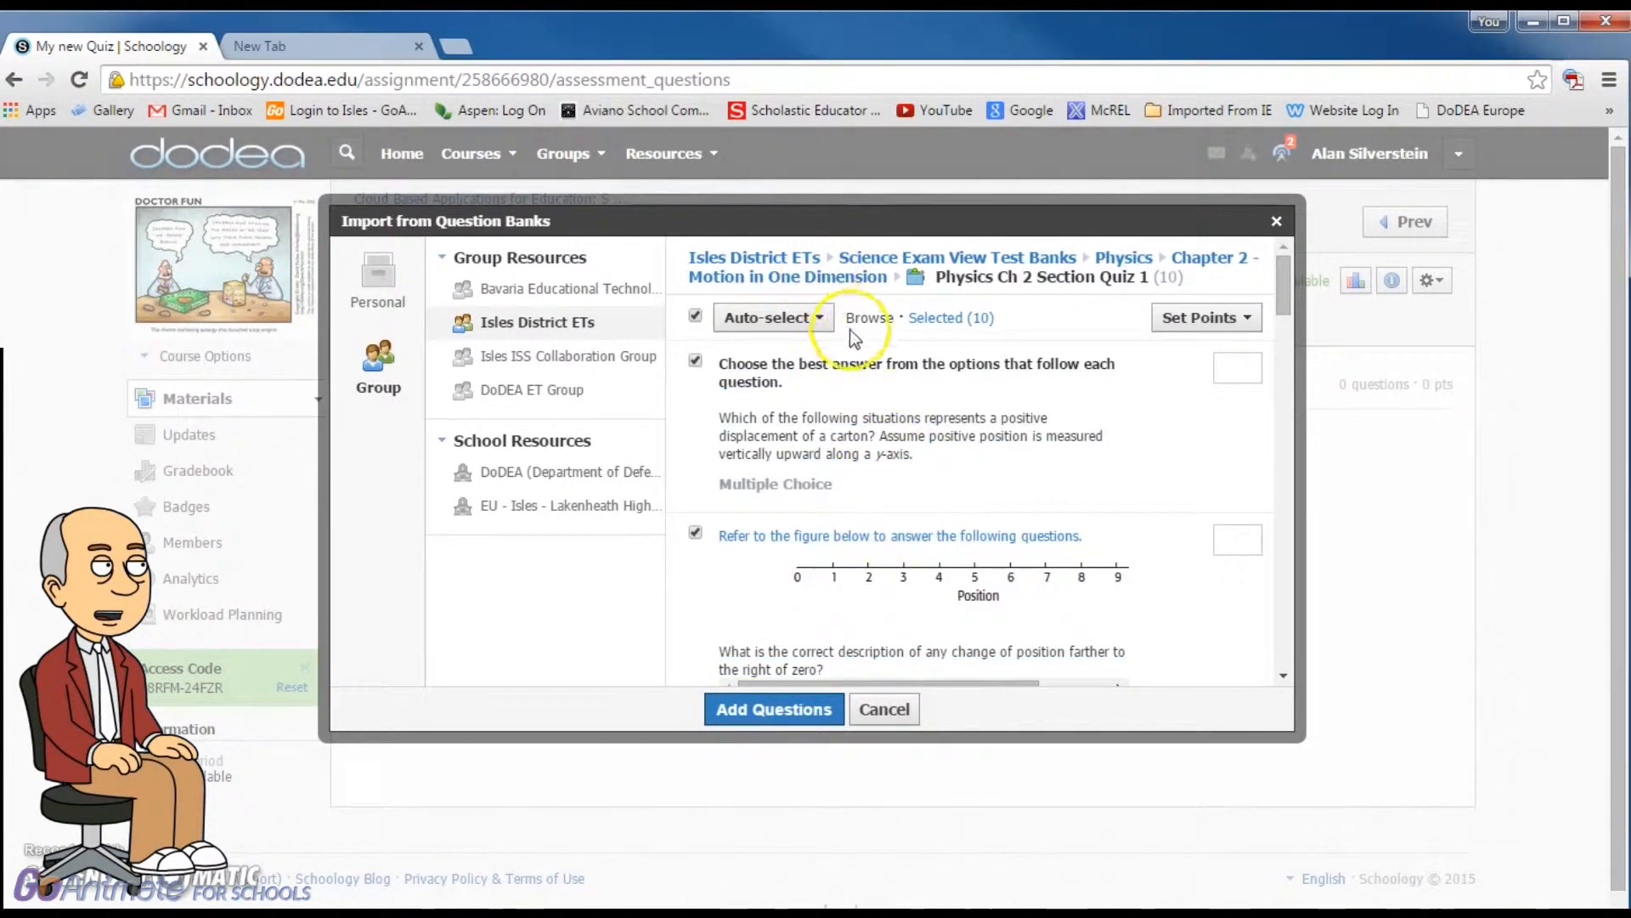
pyautogui.scroll(-3, 874, 458)
pyautogui.scroll(3, 874, 463)
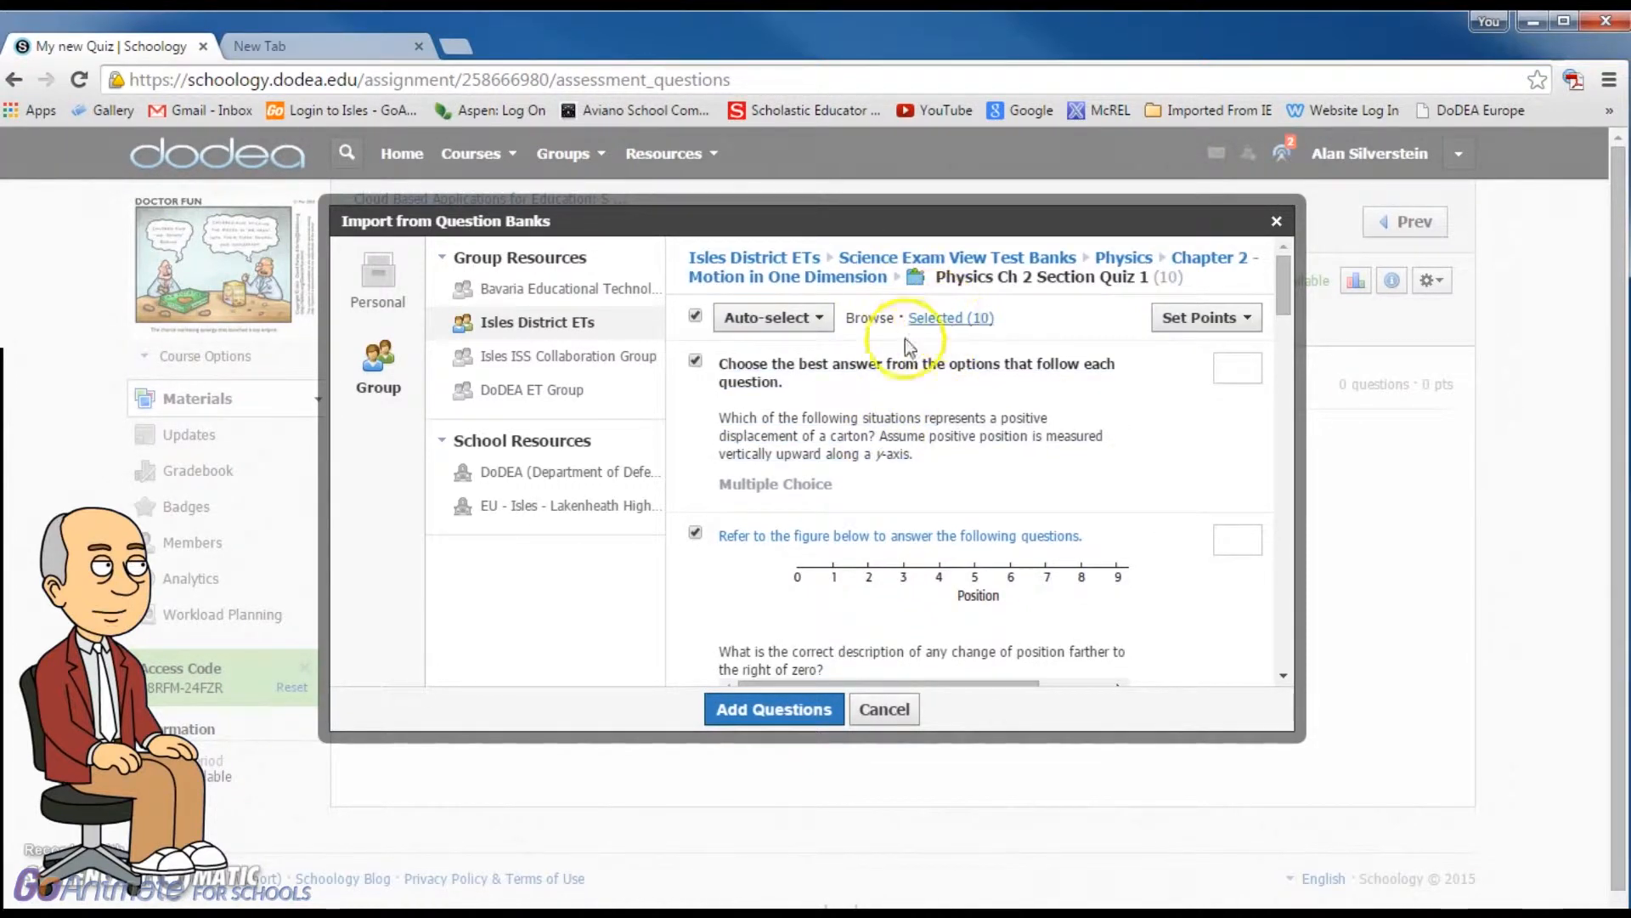
pyautogui.scroll(-8, 954, 553)
pyautogui.scroll(-10, 954, 561)
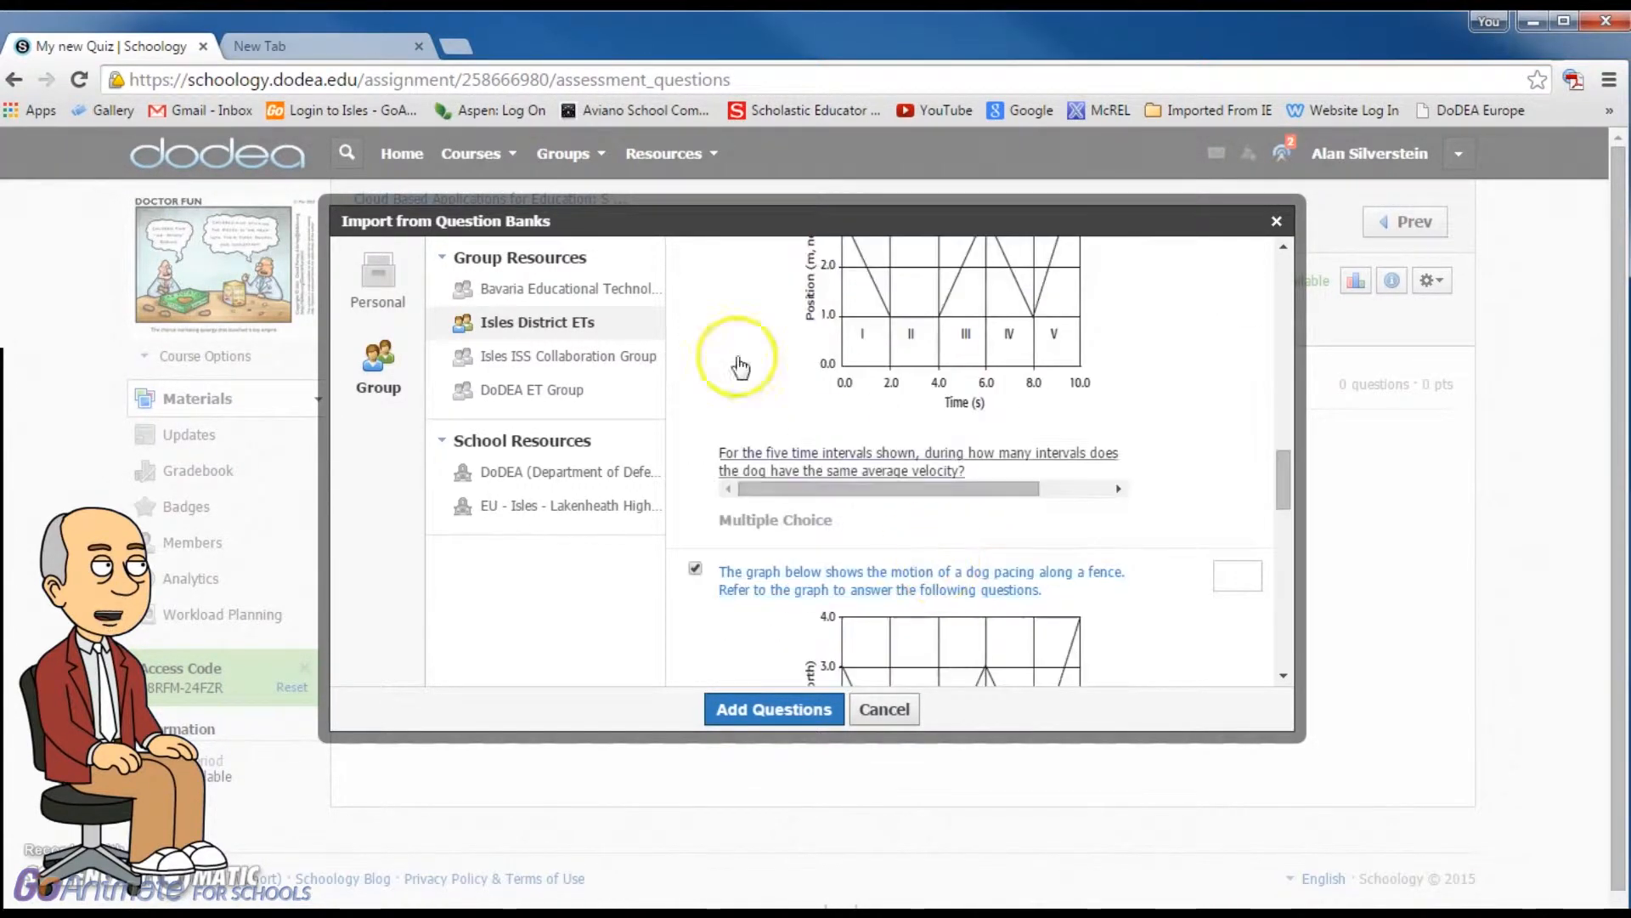
pyautogui.click(769, 708)
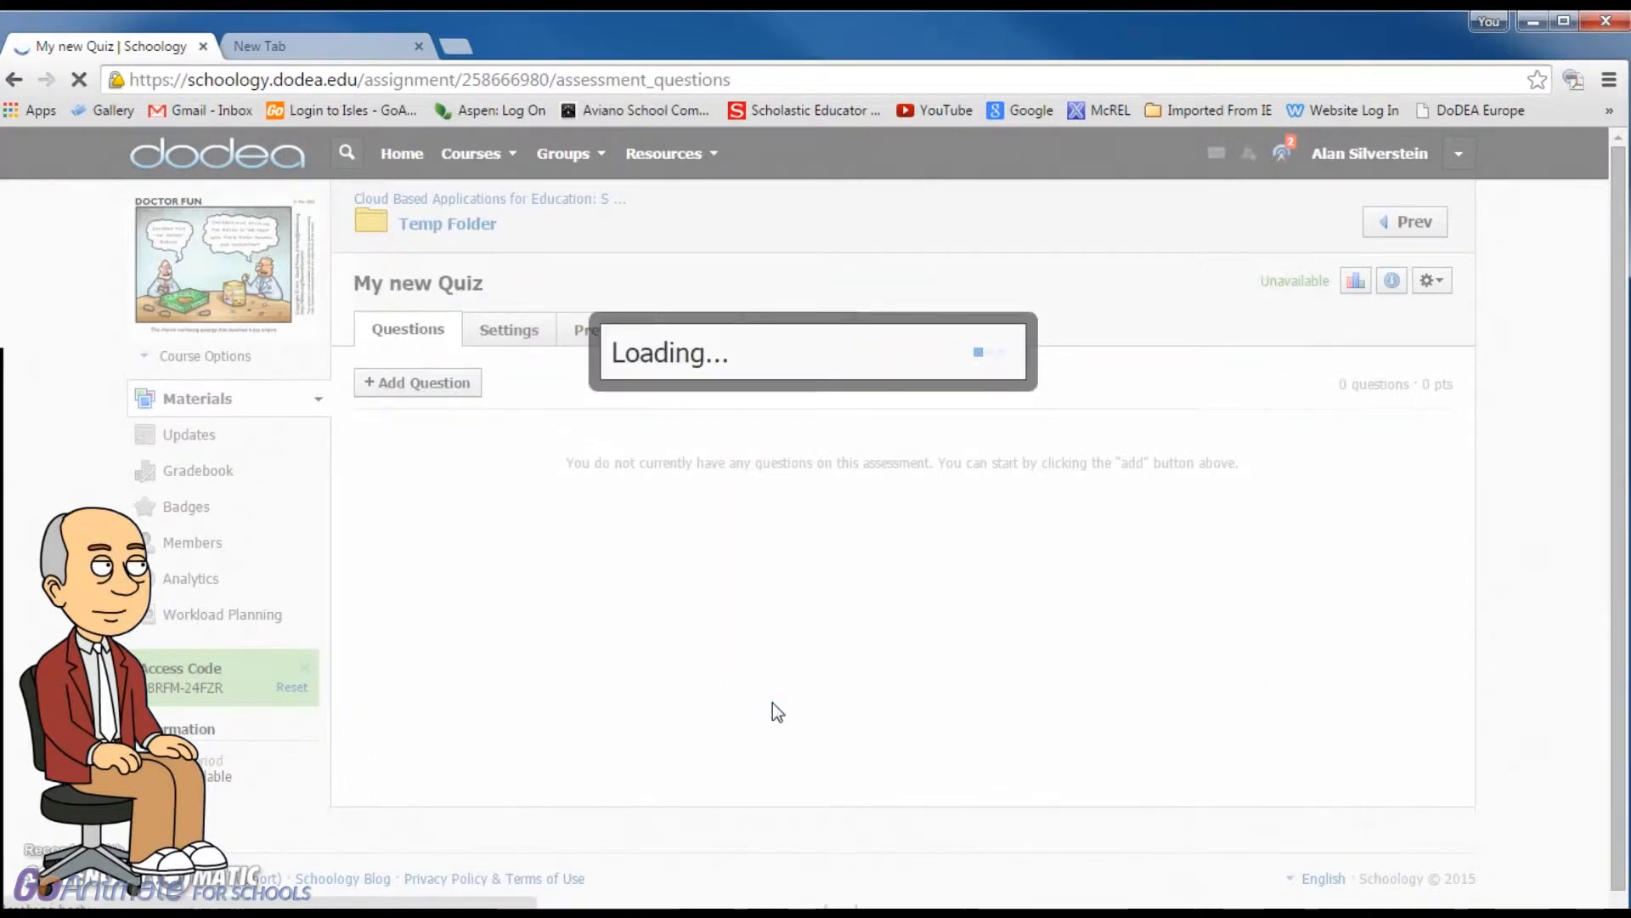
# - Review the imported Physics Ch 2 Section Quiz 1 questions in the quiz's question list
pyautogui.scroll(-5, 1032, 620)
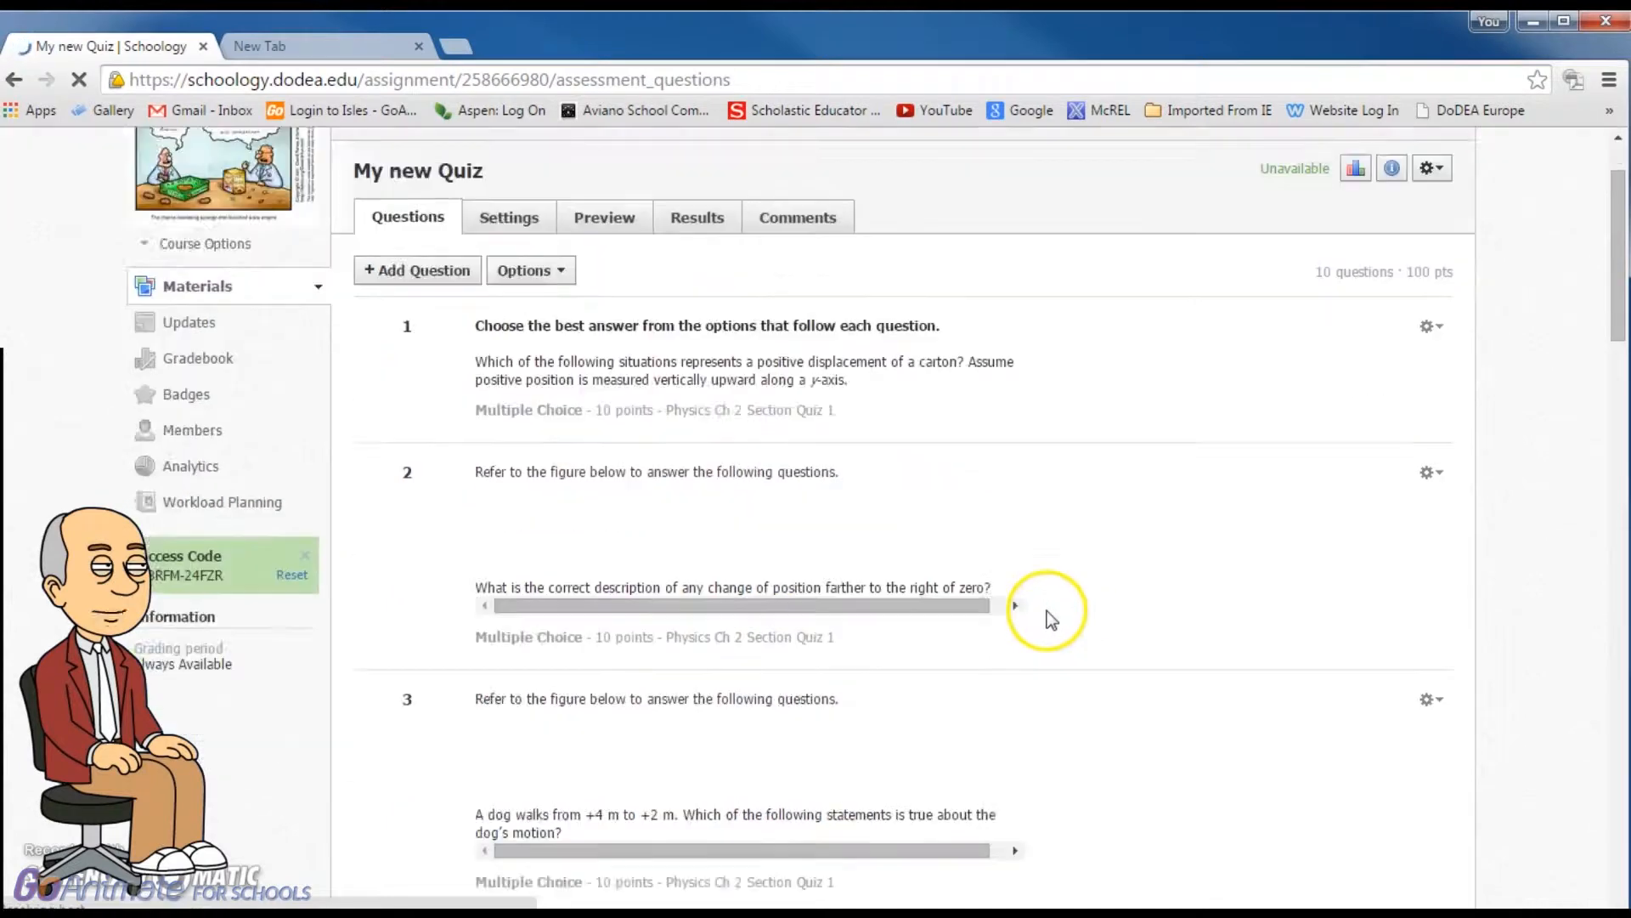
pyautogui.scroll(-6, 1046, 614)
pyautogui.scroll(10, 1044, 615)
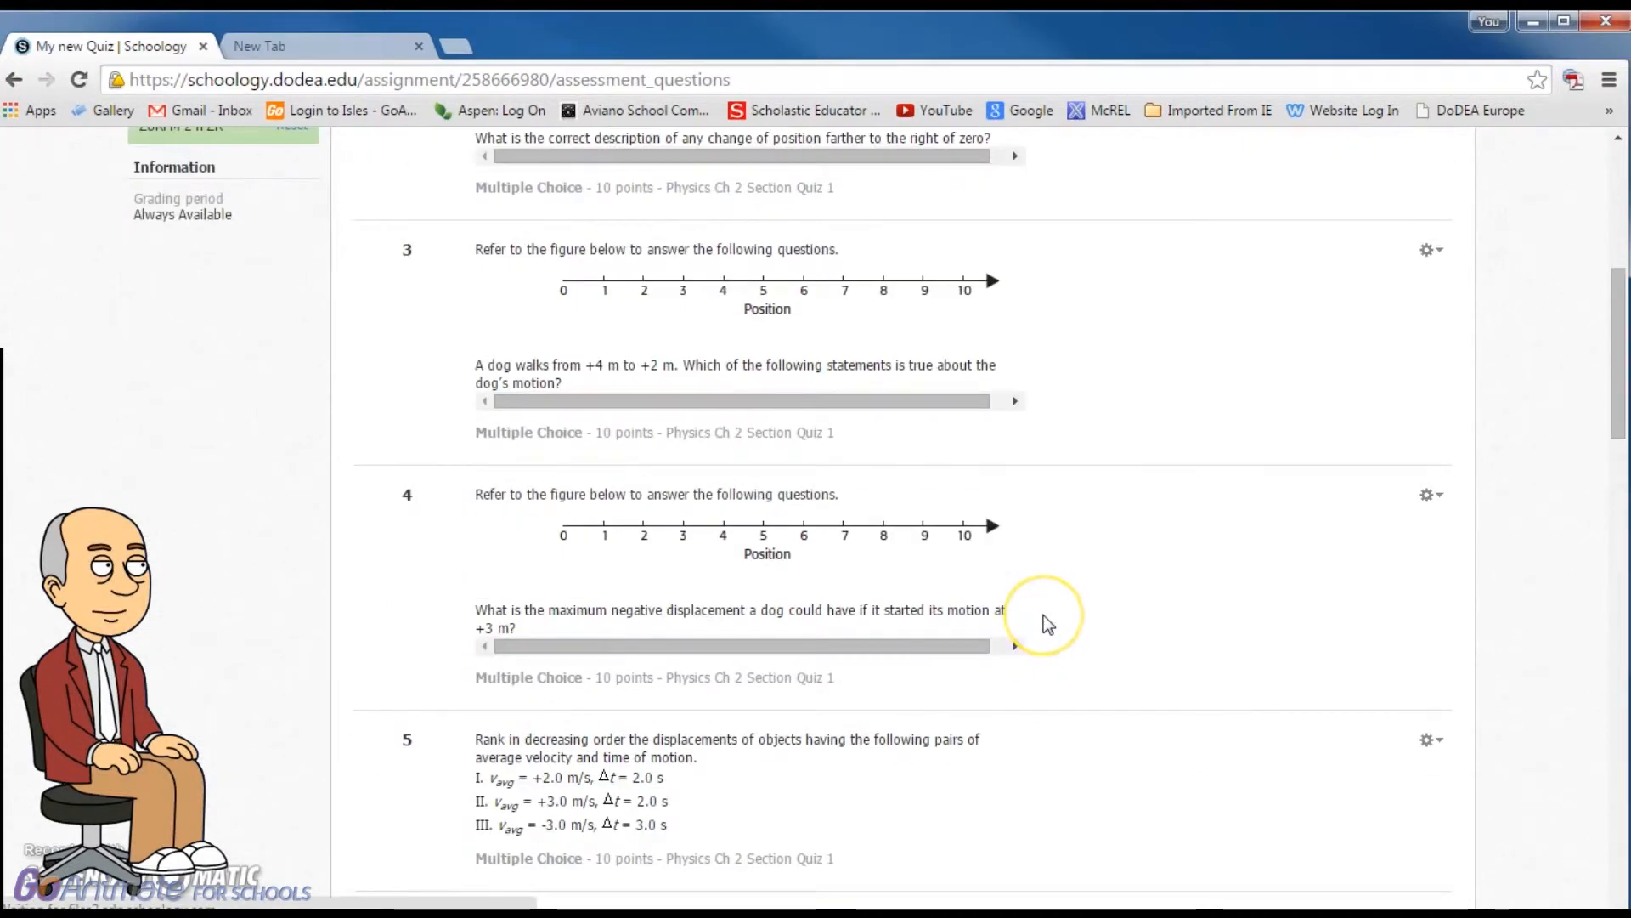
pyautogui.scroll(2, 1042, 615)
pyautogui.scroll(-3, 1041, 615)
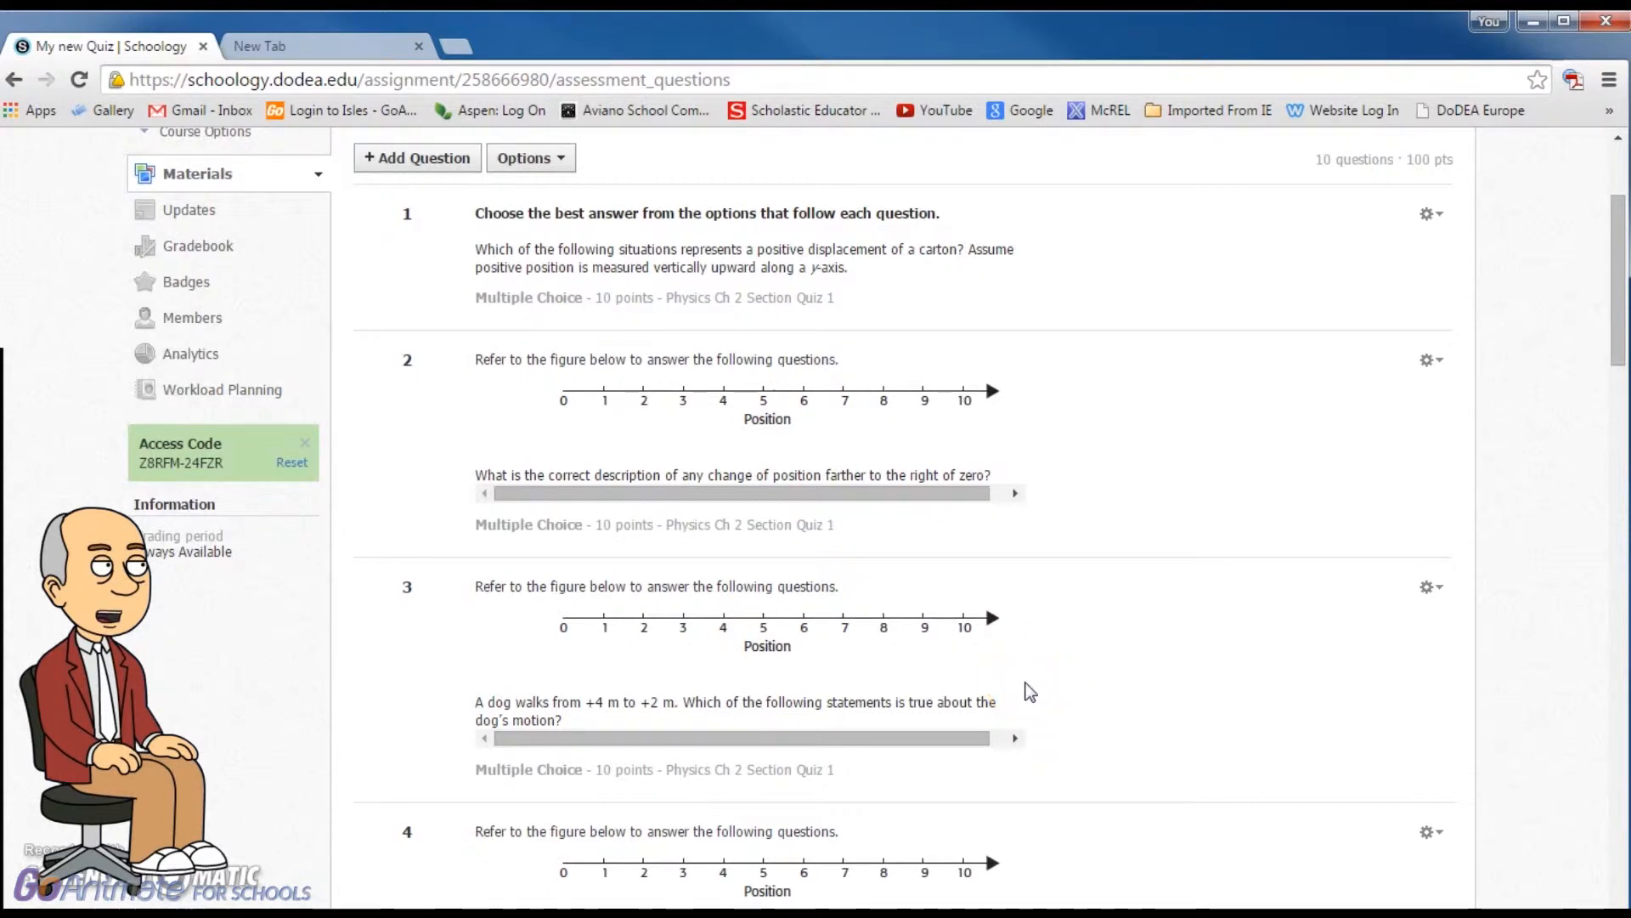
# - Start a new short-answer/essay question and set its character limit to 200
pyautogui.click(391, 161)
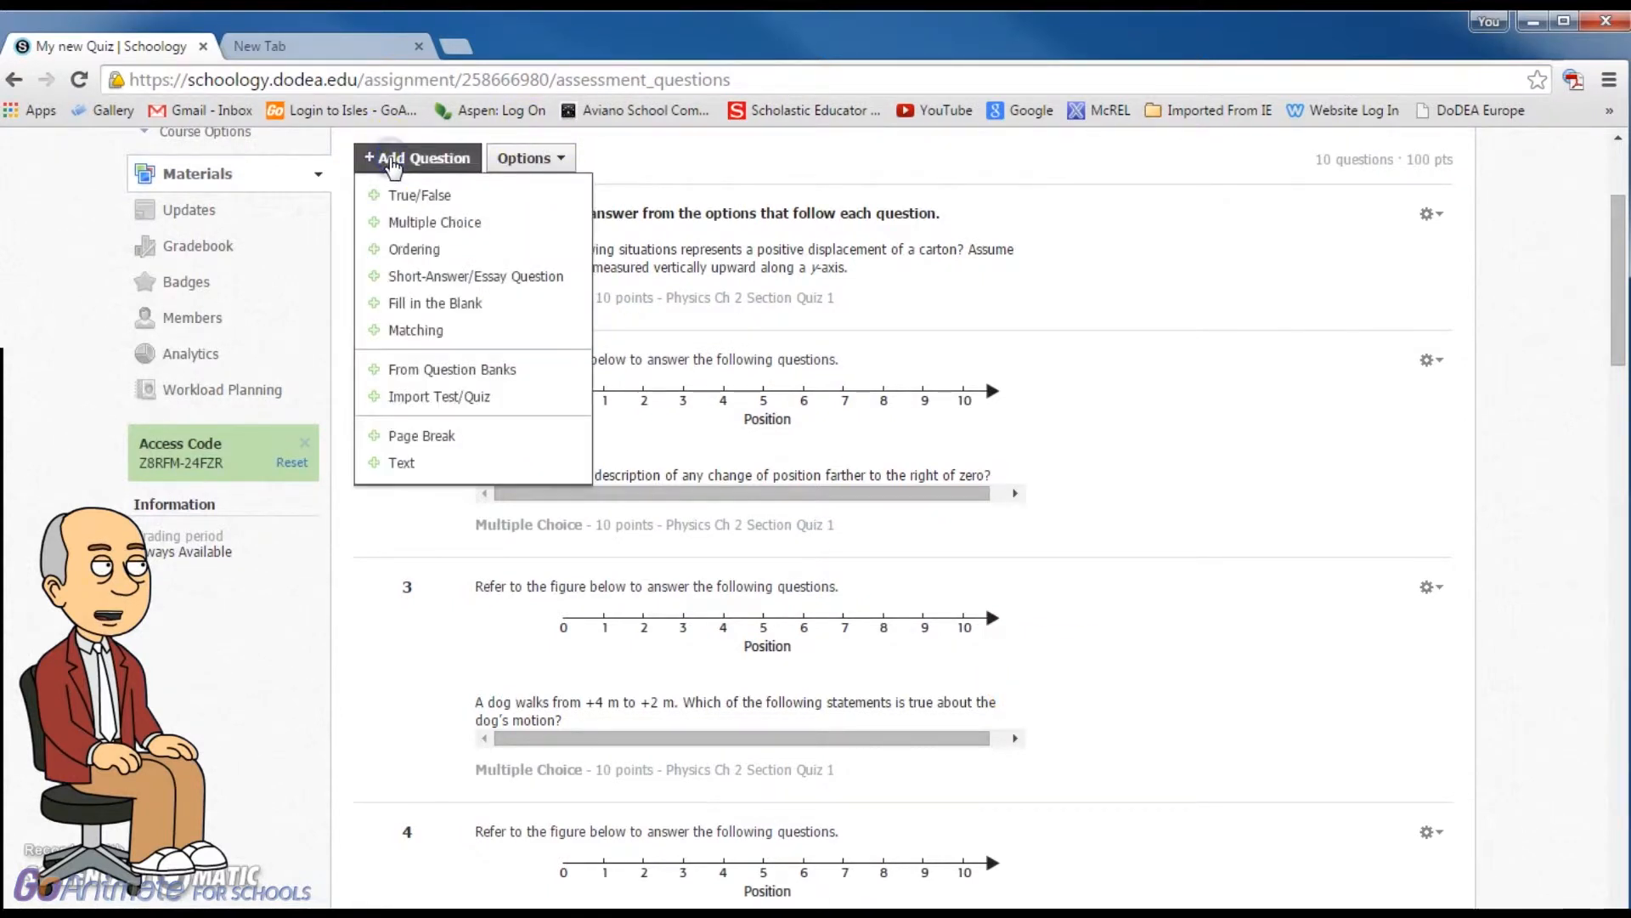
pyautogui.click(429, 330)
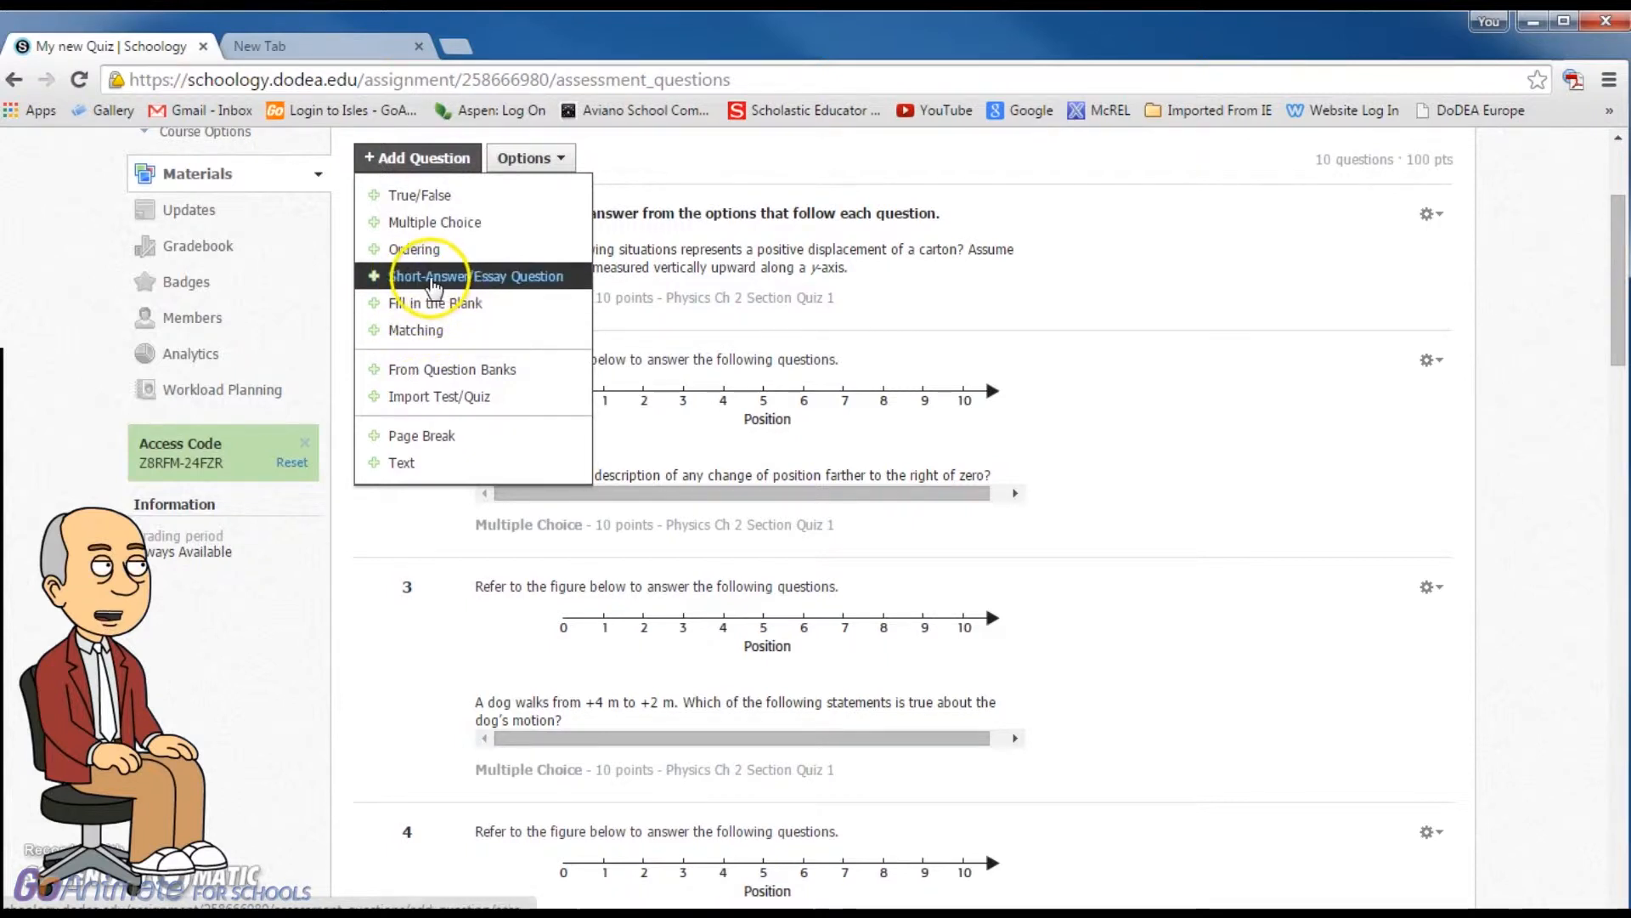
pyautogui.click(430, 279)
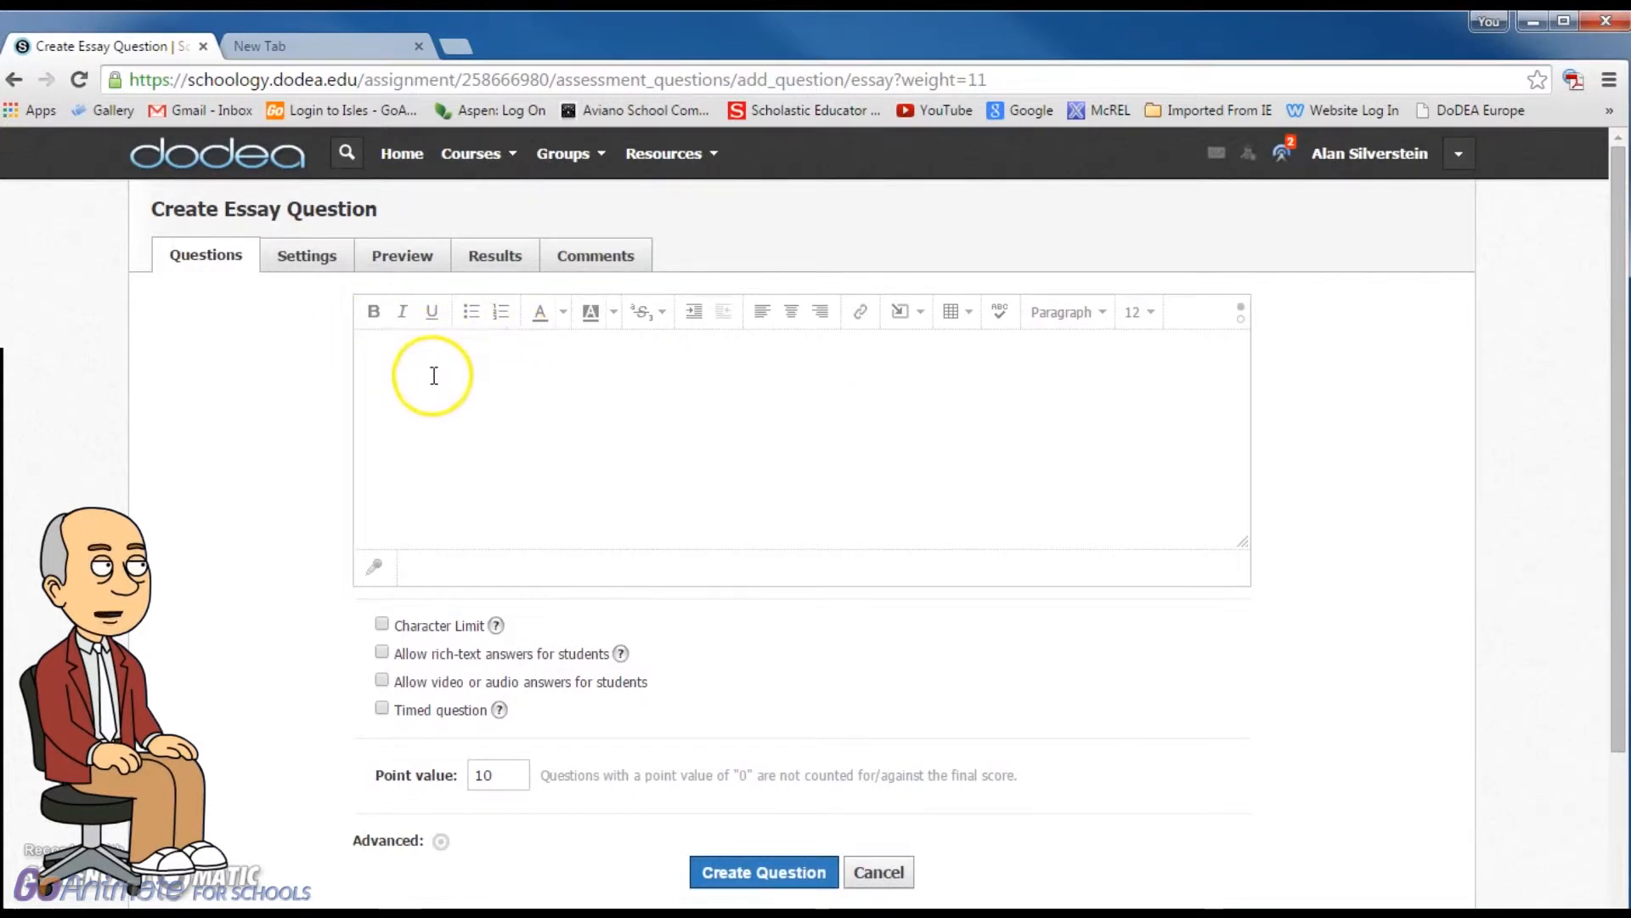
pyautogui.click(382, 624)
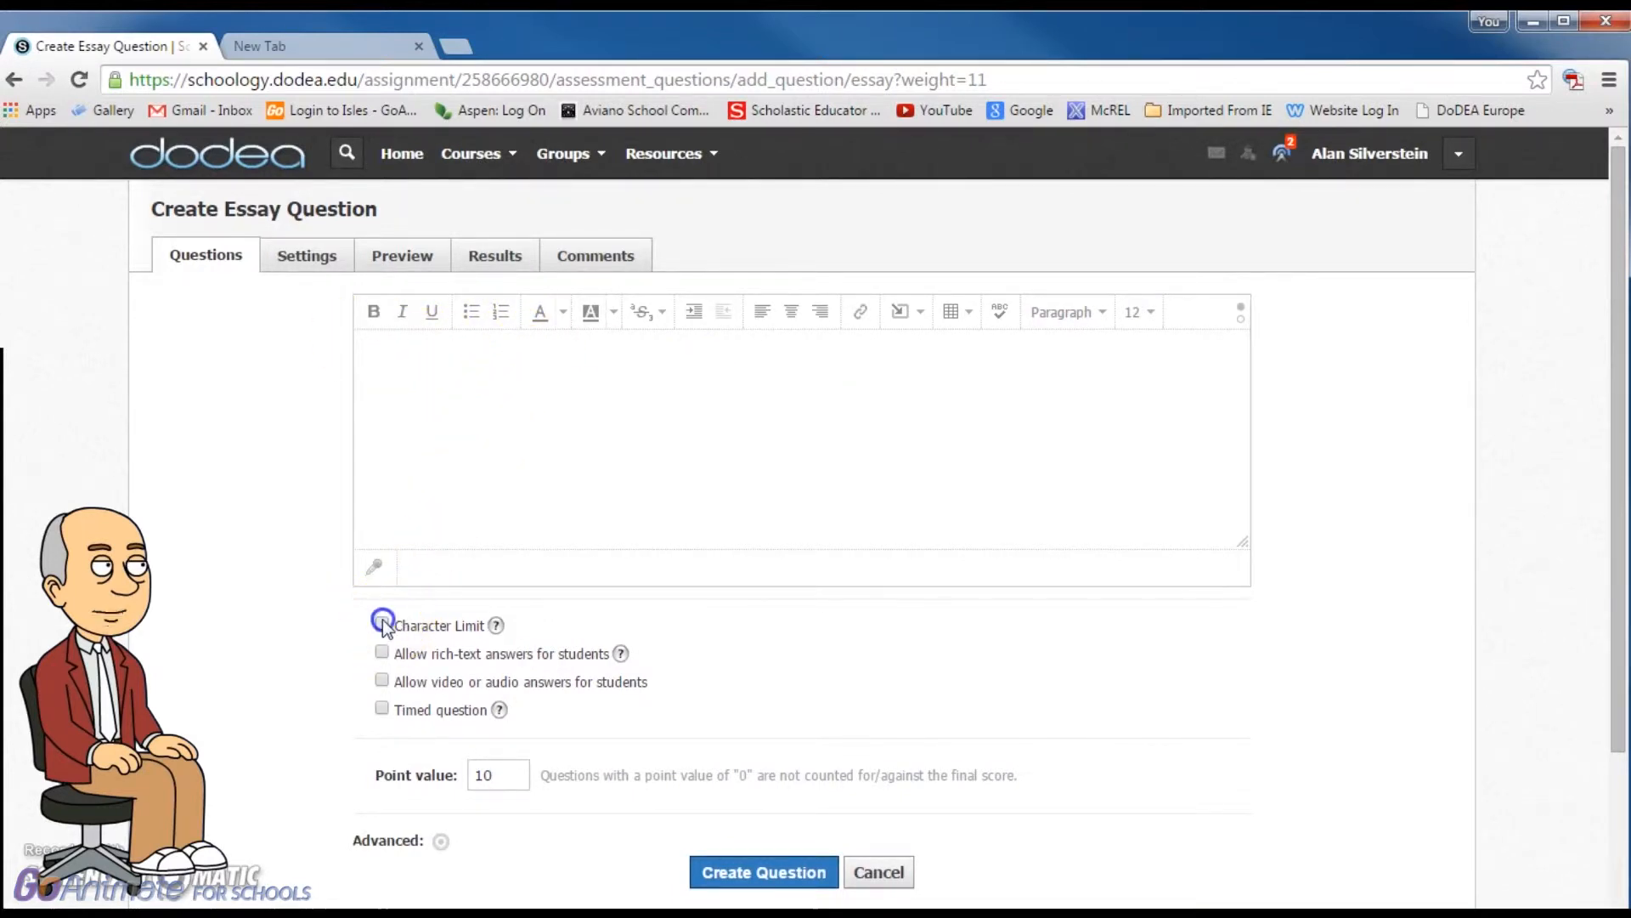
pyautogui.moveTo(455, 662); pyautogui.dragTo(366, 651)
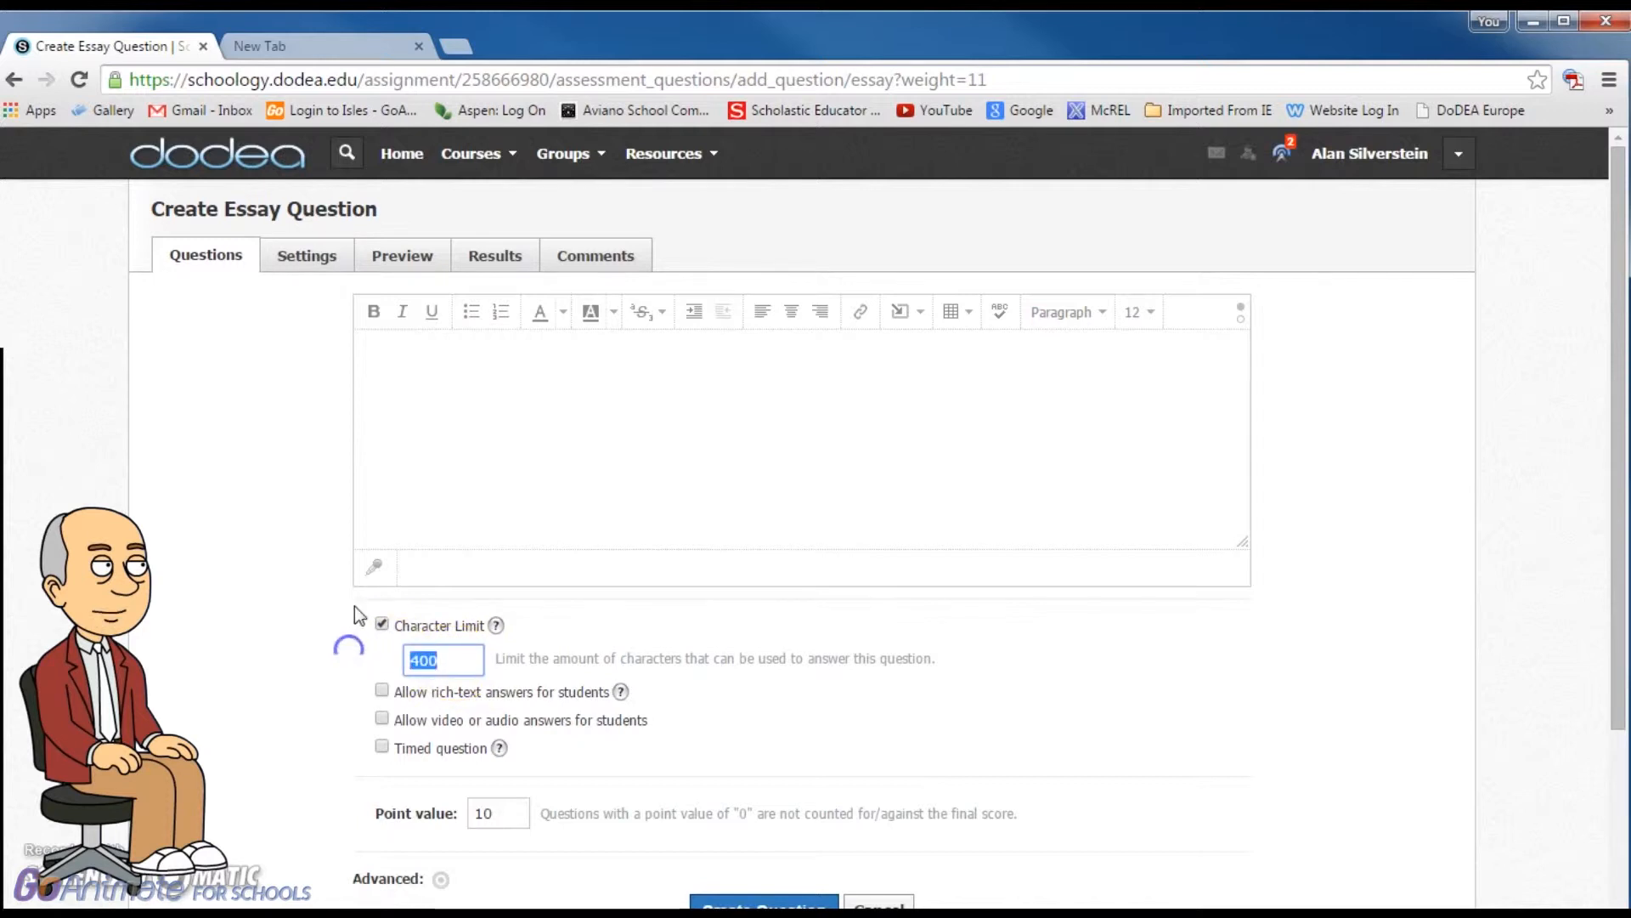
pyautogui.write('200')
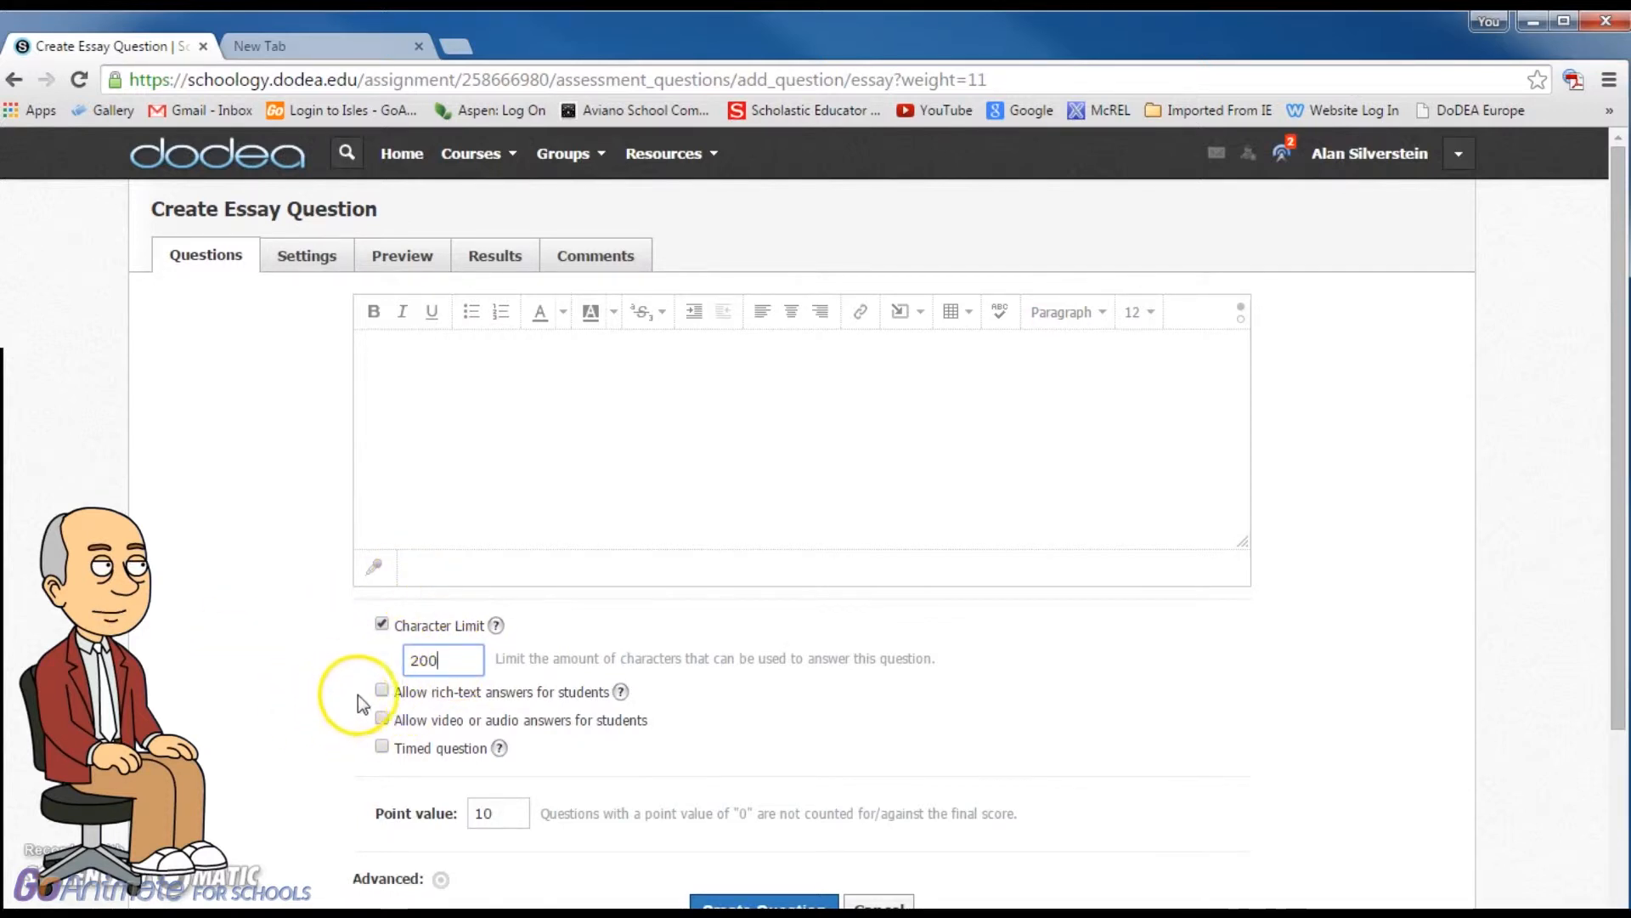
# - Try the rich-text and video or audio answer options for the essay question, and cancel its creation
pyautogui.click(382, 690)
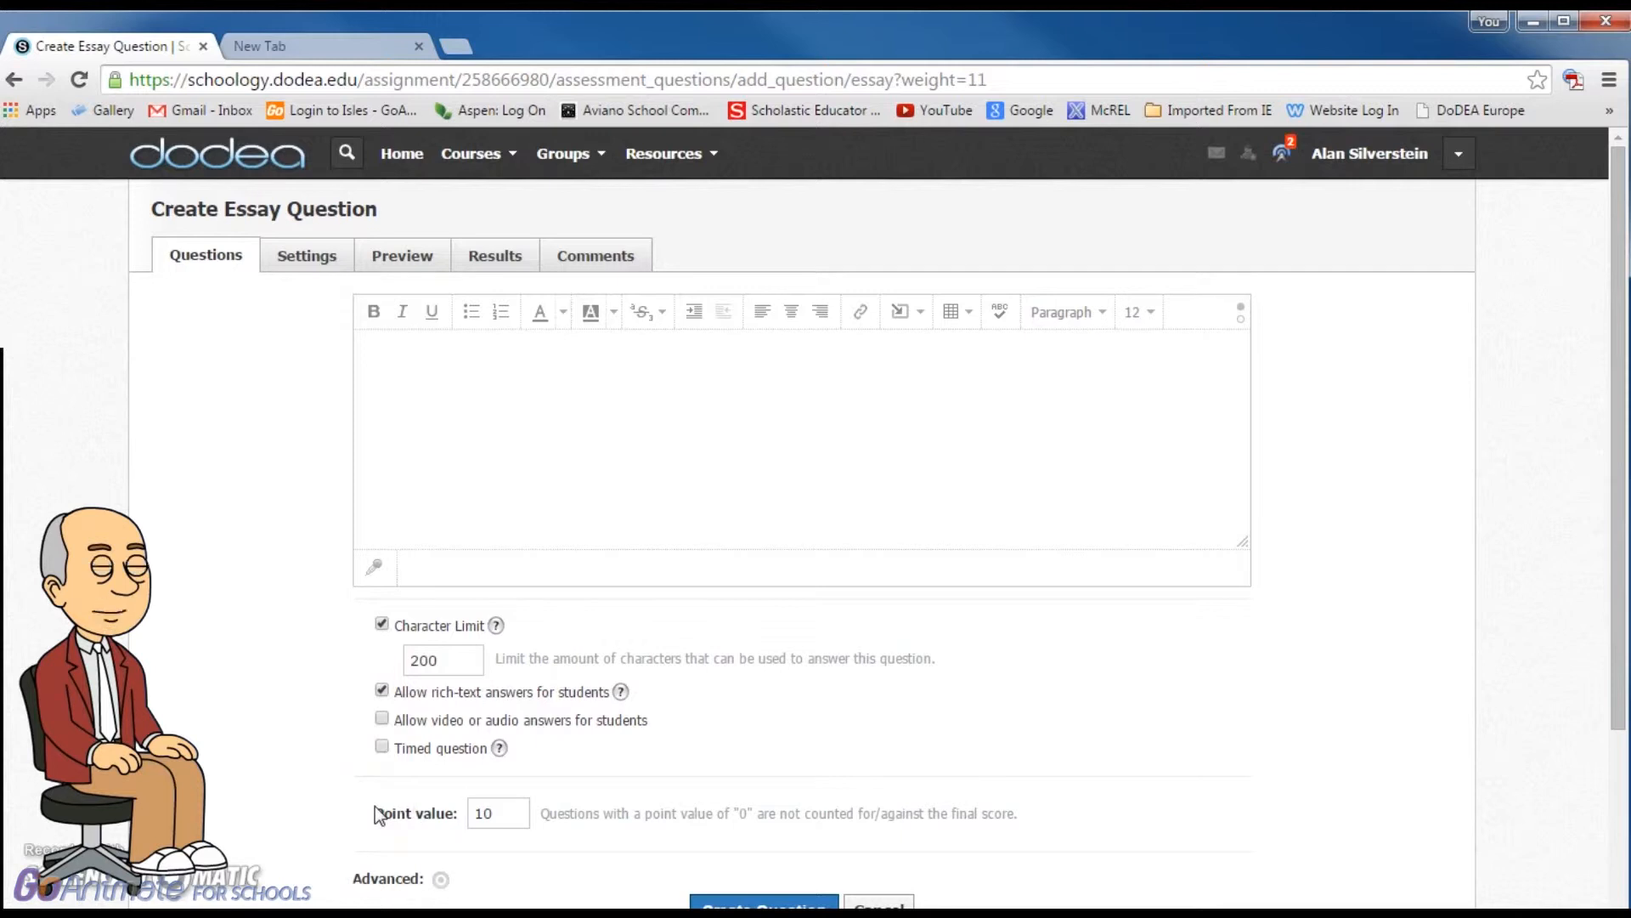
pyautogui.click(381, 720)
pyautogui.scroll(-3, 771, 780)
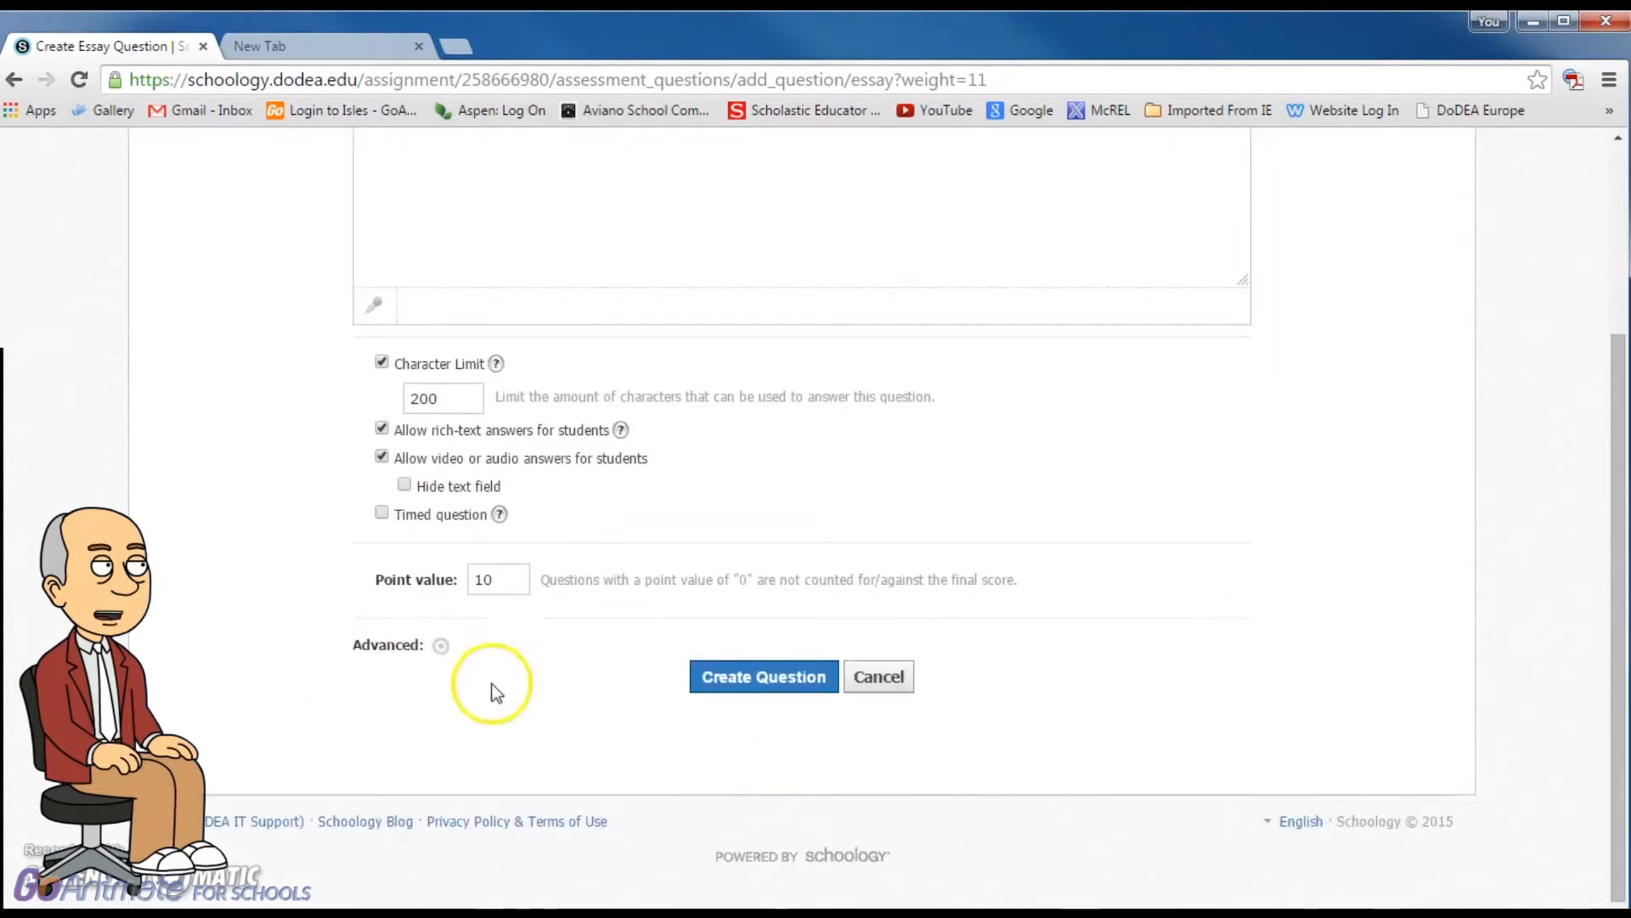
pyautogui.scroll(3, 560, 723)
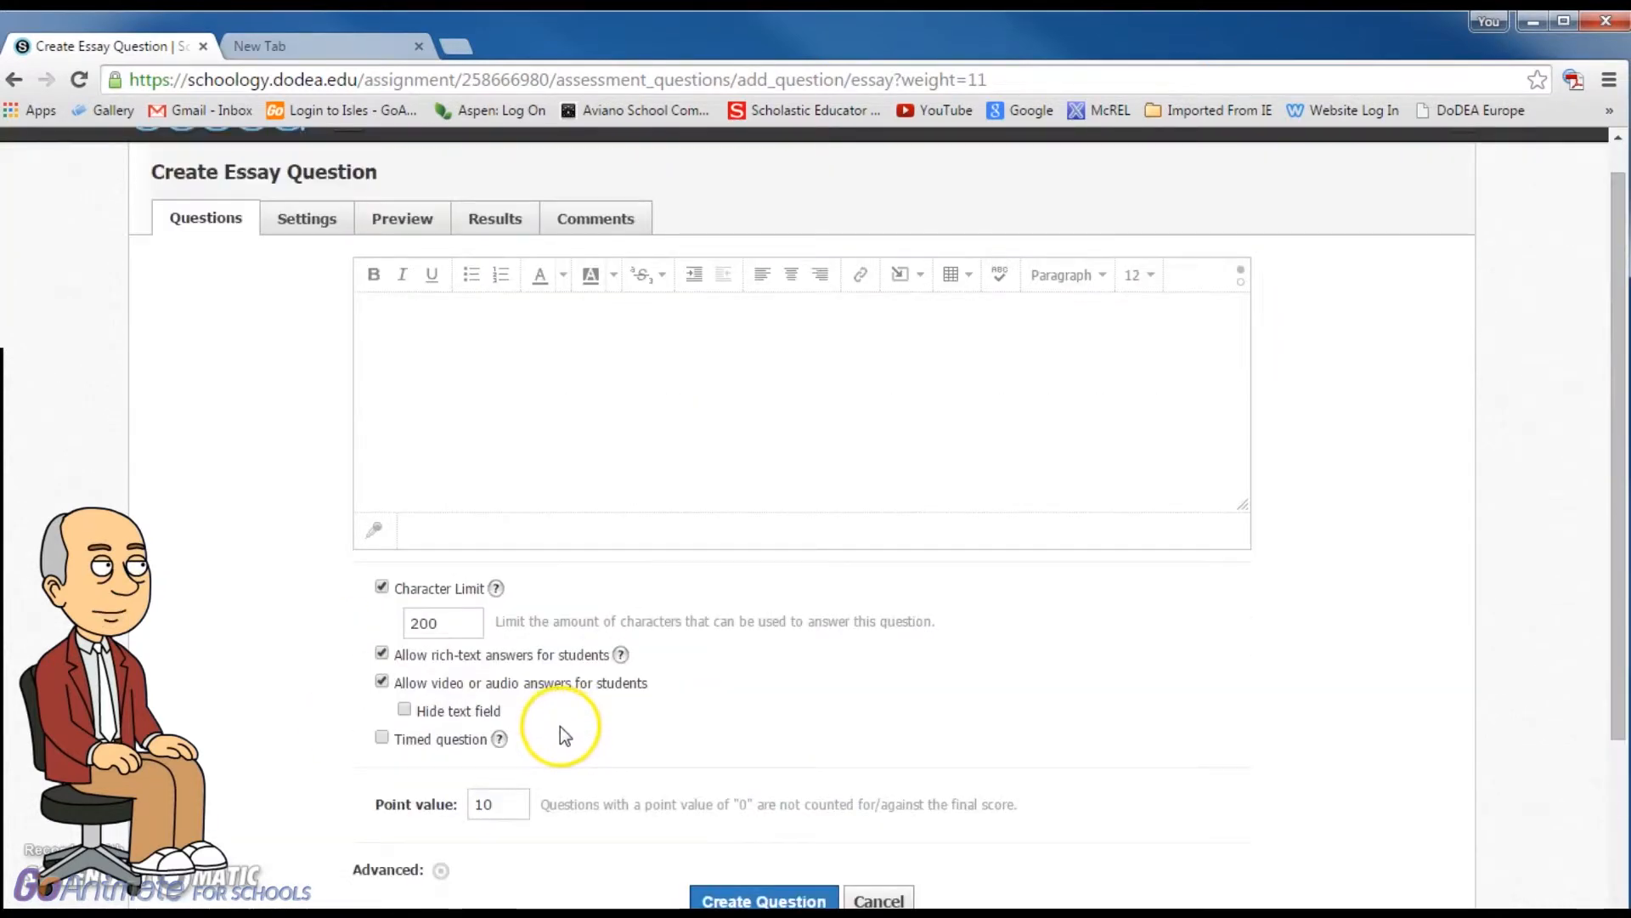
pyautogui.scroll(-1, 564, 723)
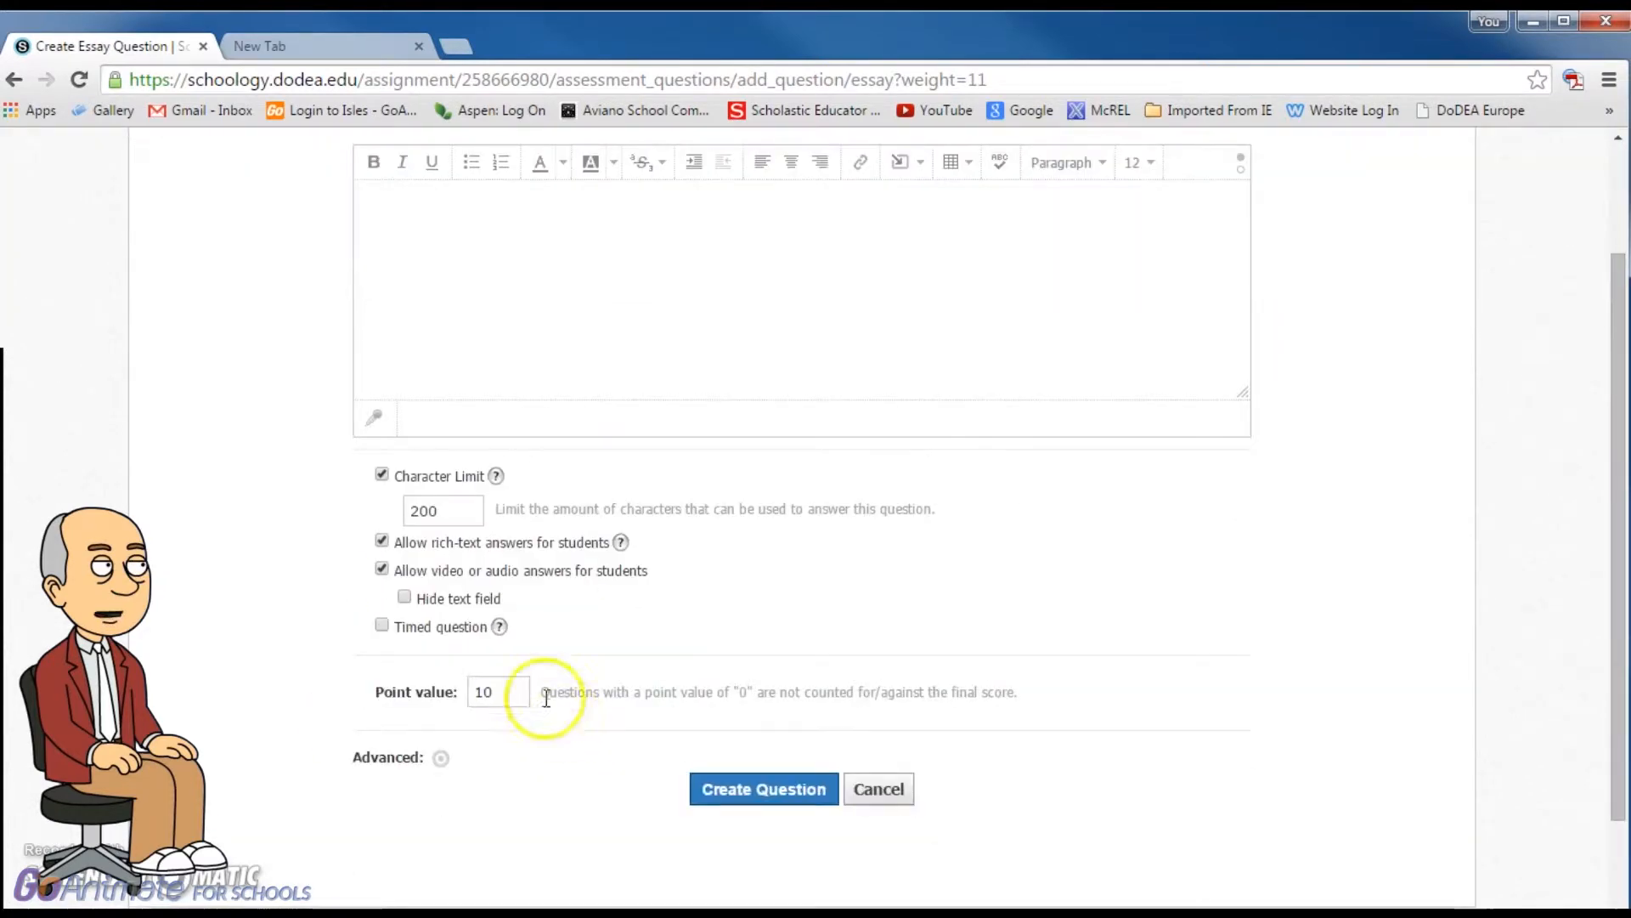
pyautogui.click(382, 570)
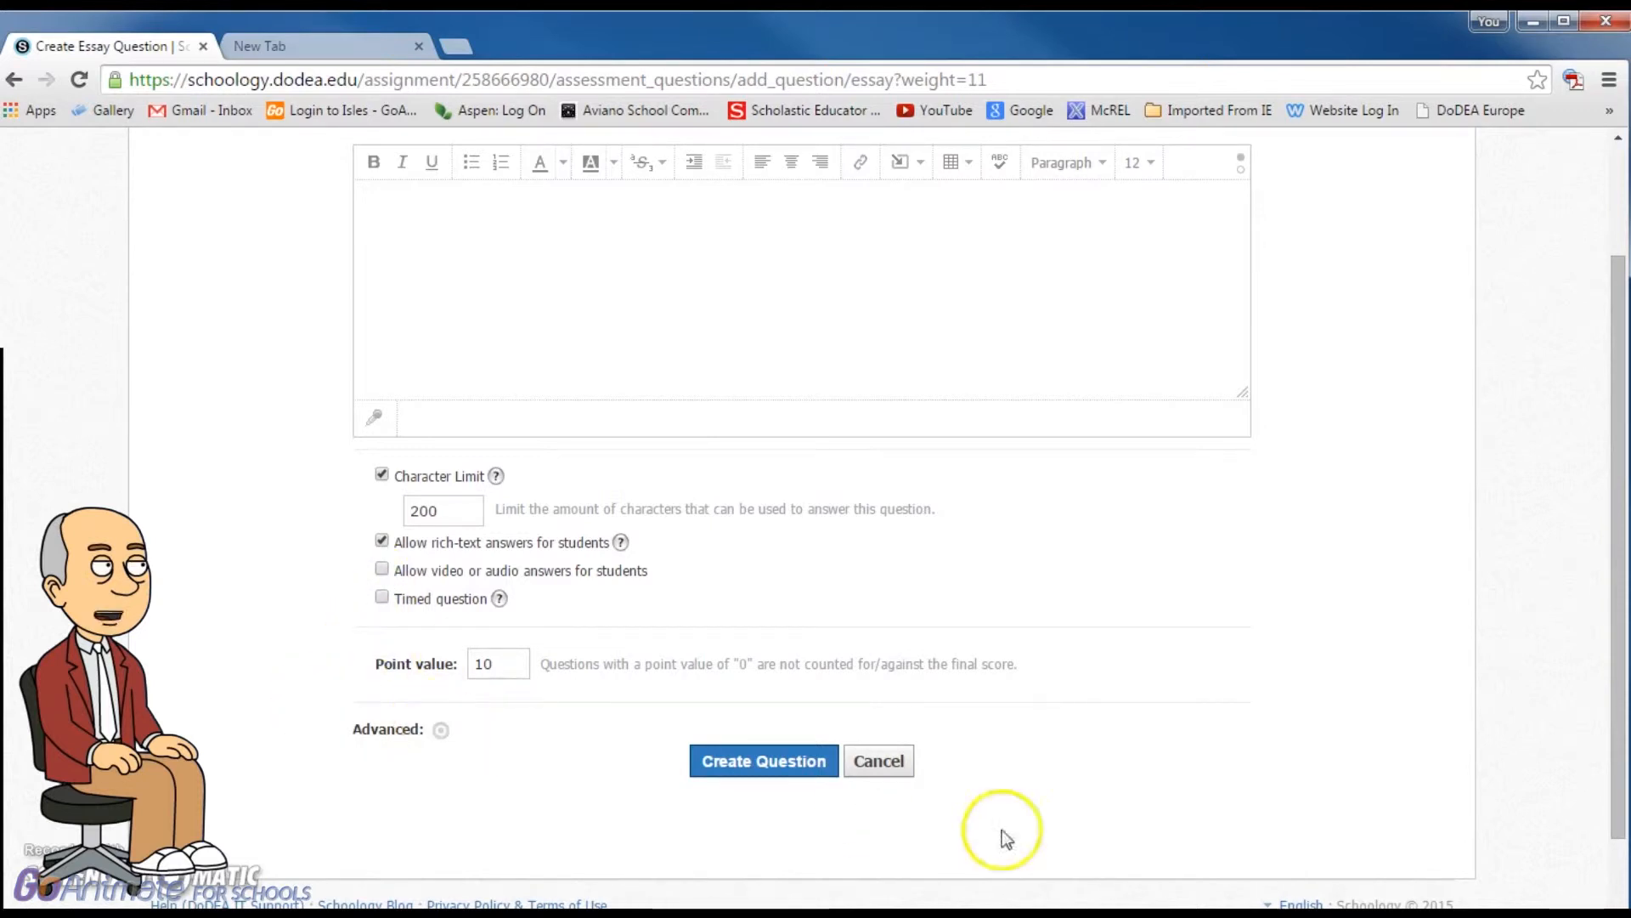
pyautogui.click(876, 765)
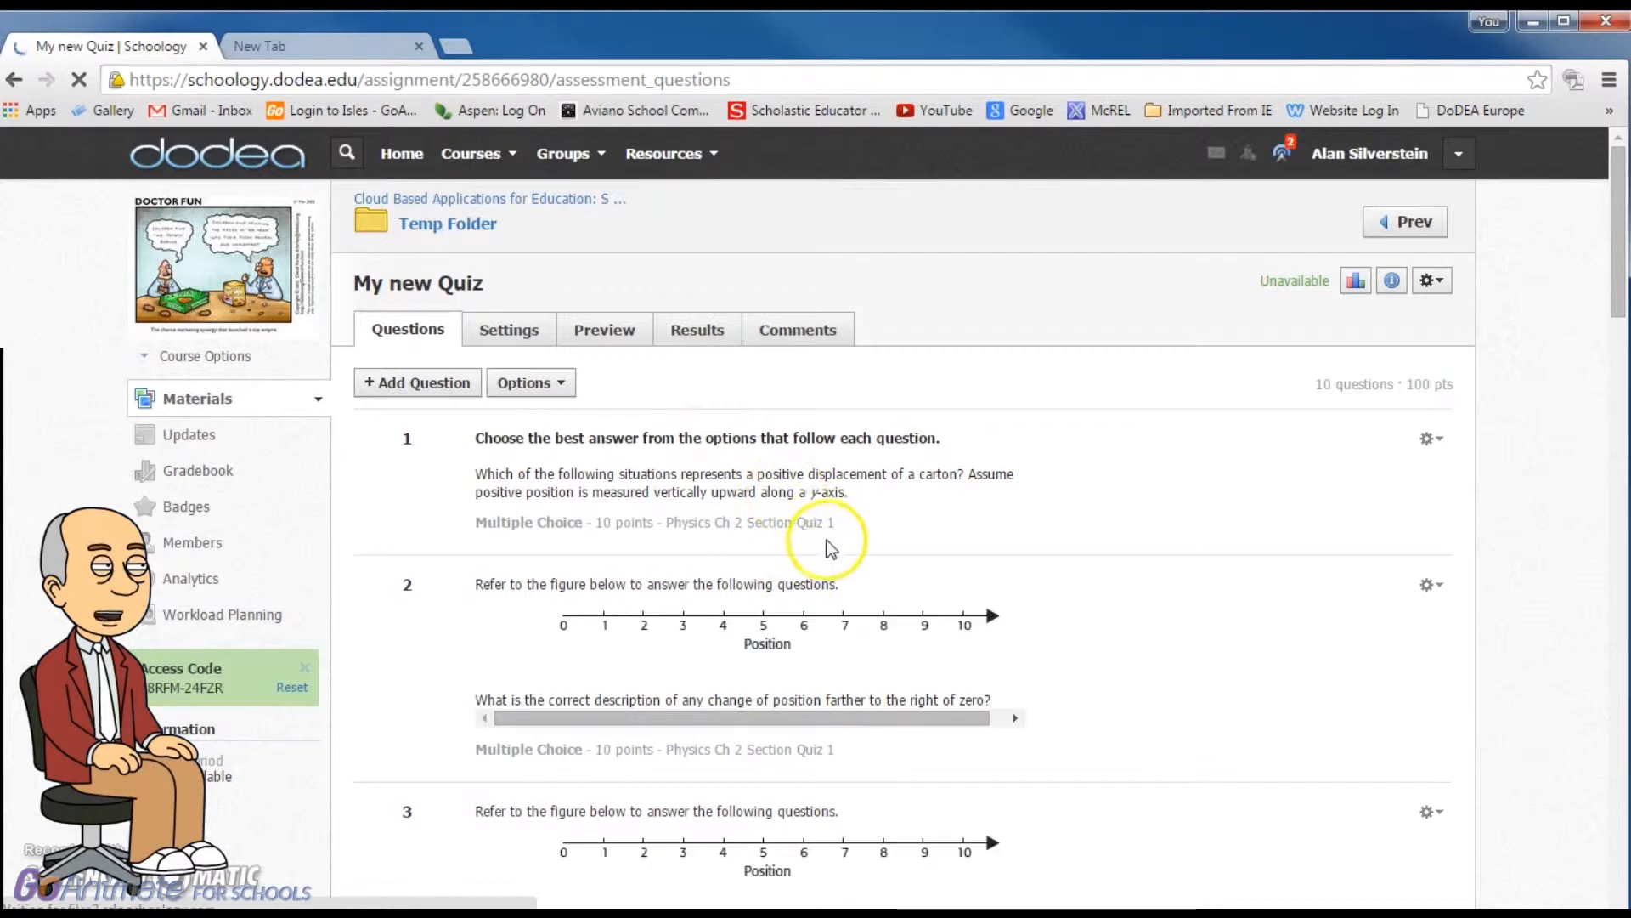
# - Examine the question types and point values of all the questions in My new Quiz
pyautogui.scroll(-20, 822, 537)
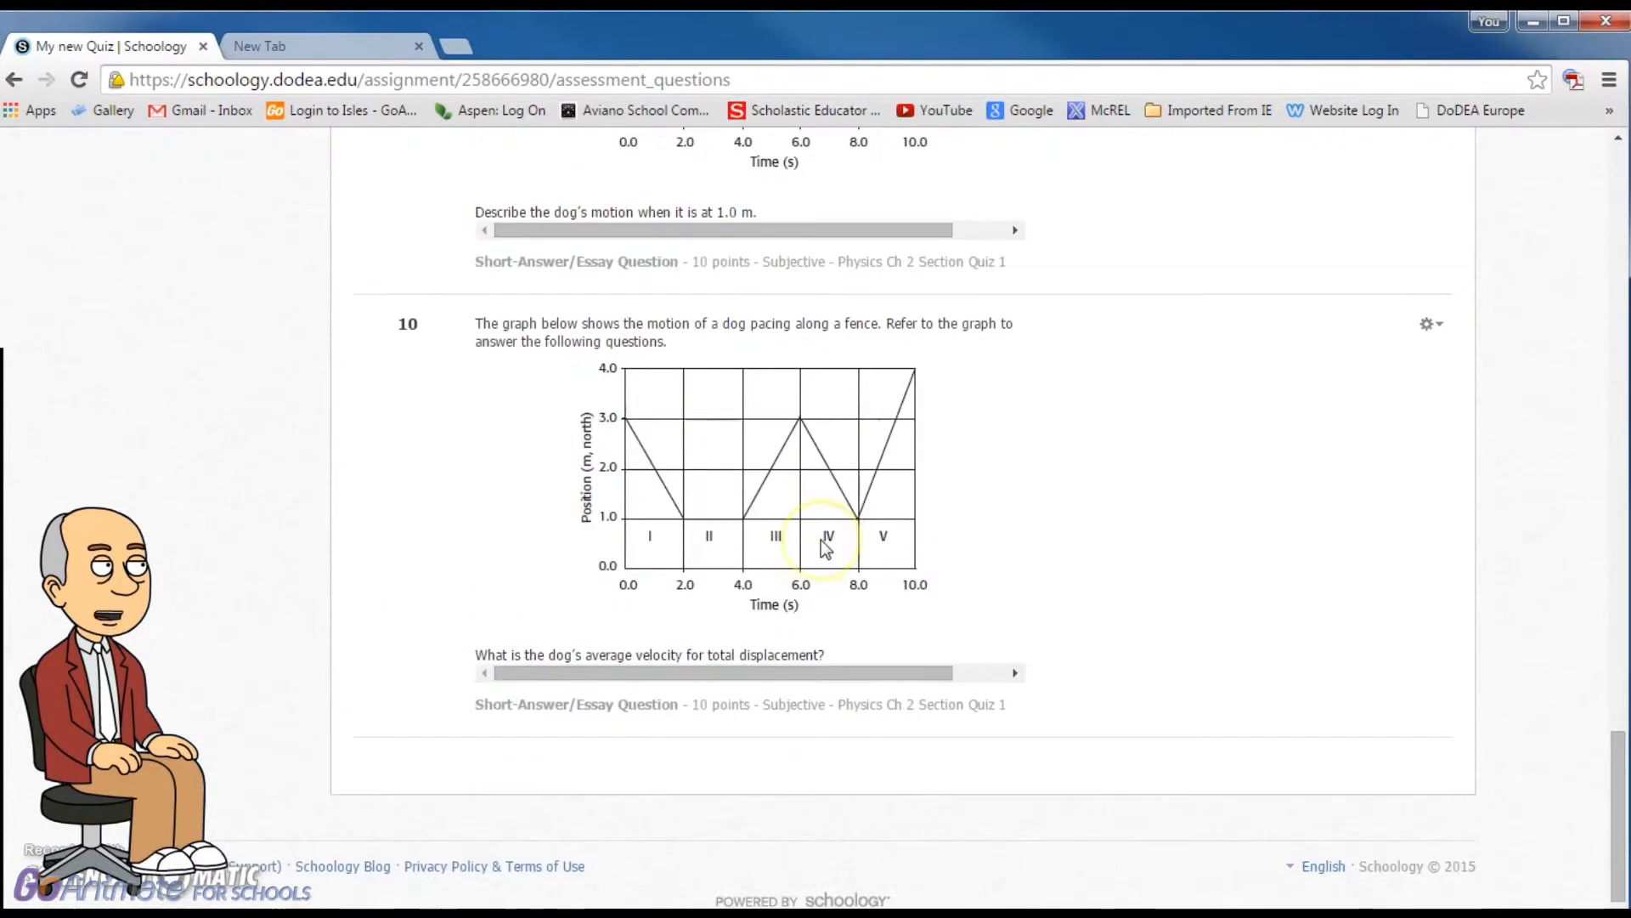
pyautogui.scroll(20, 1105, 474)
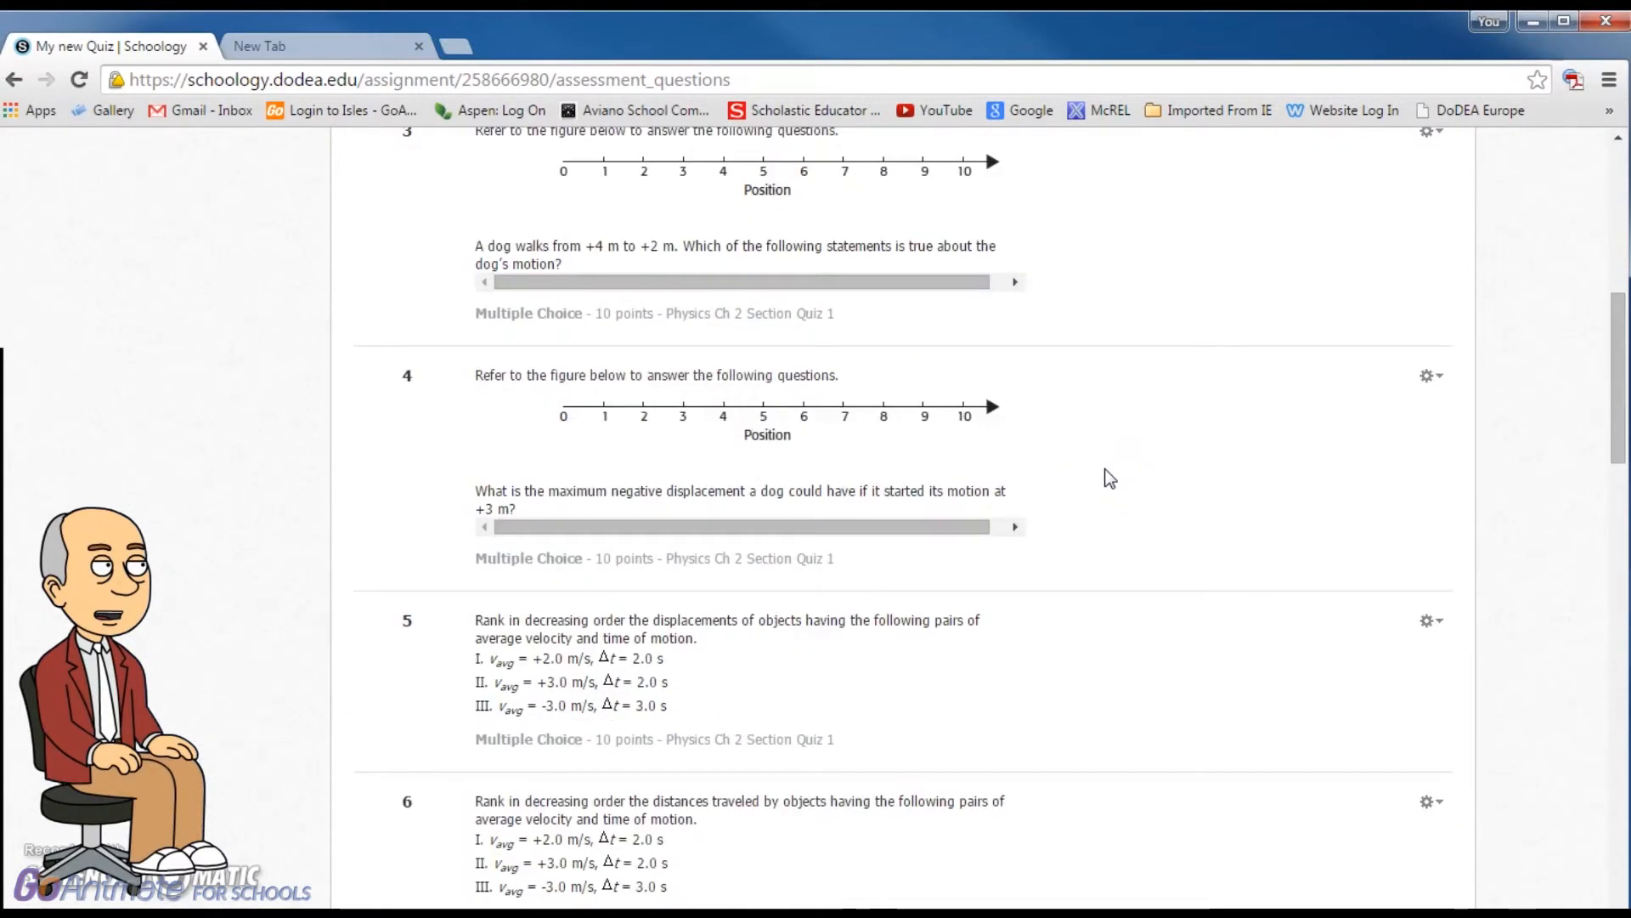
pyautogui.scroll(-3, 705, 403)
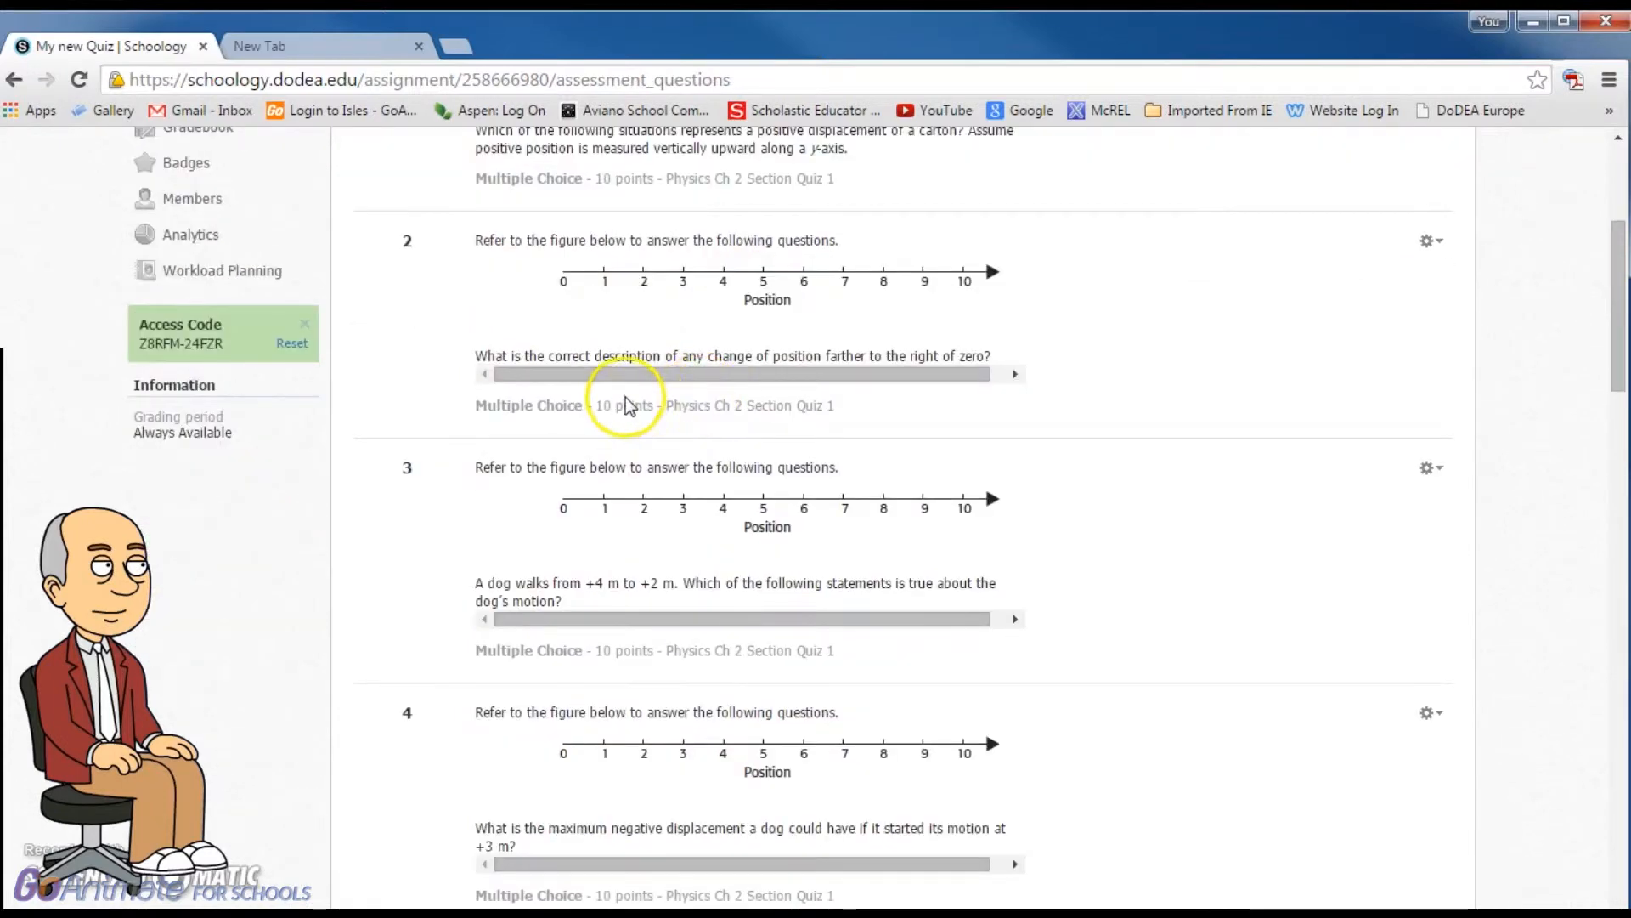
pyautogui.scroll(-7, 625, 396)
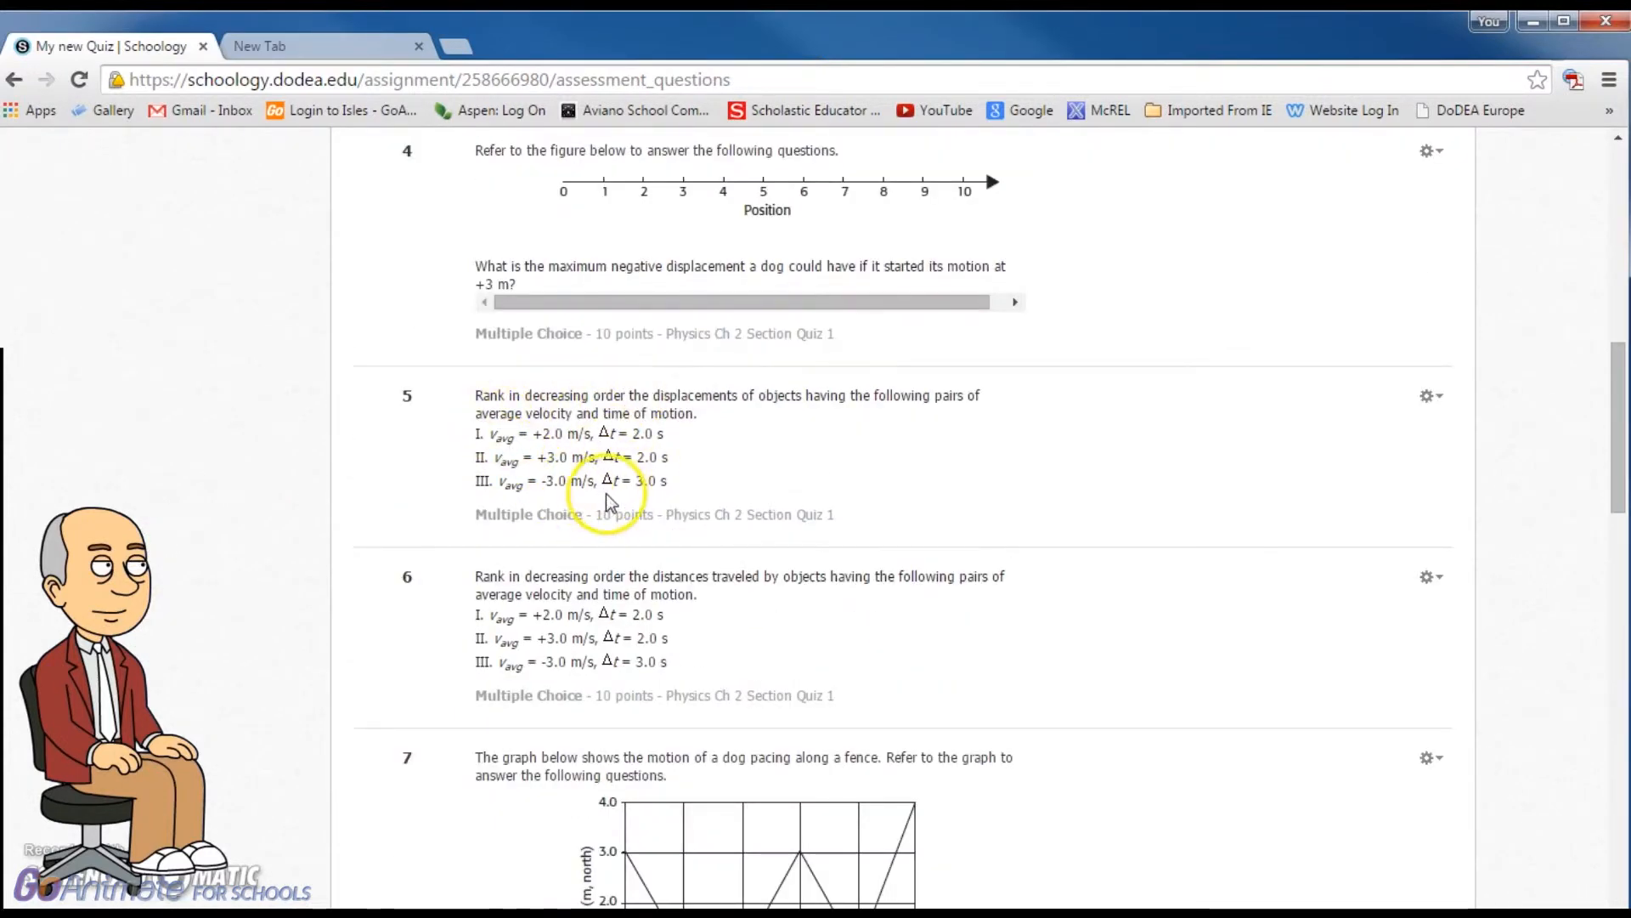
pyautogui.scroll(-3, 605, 493)
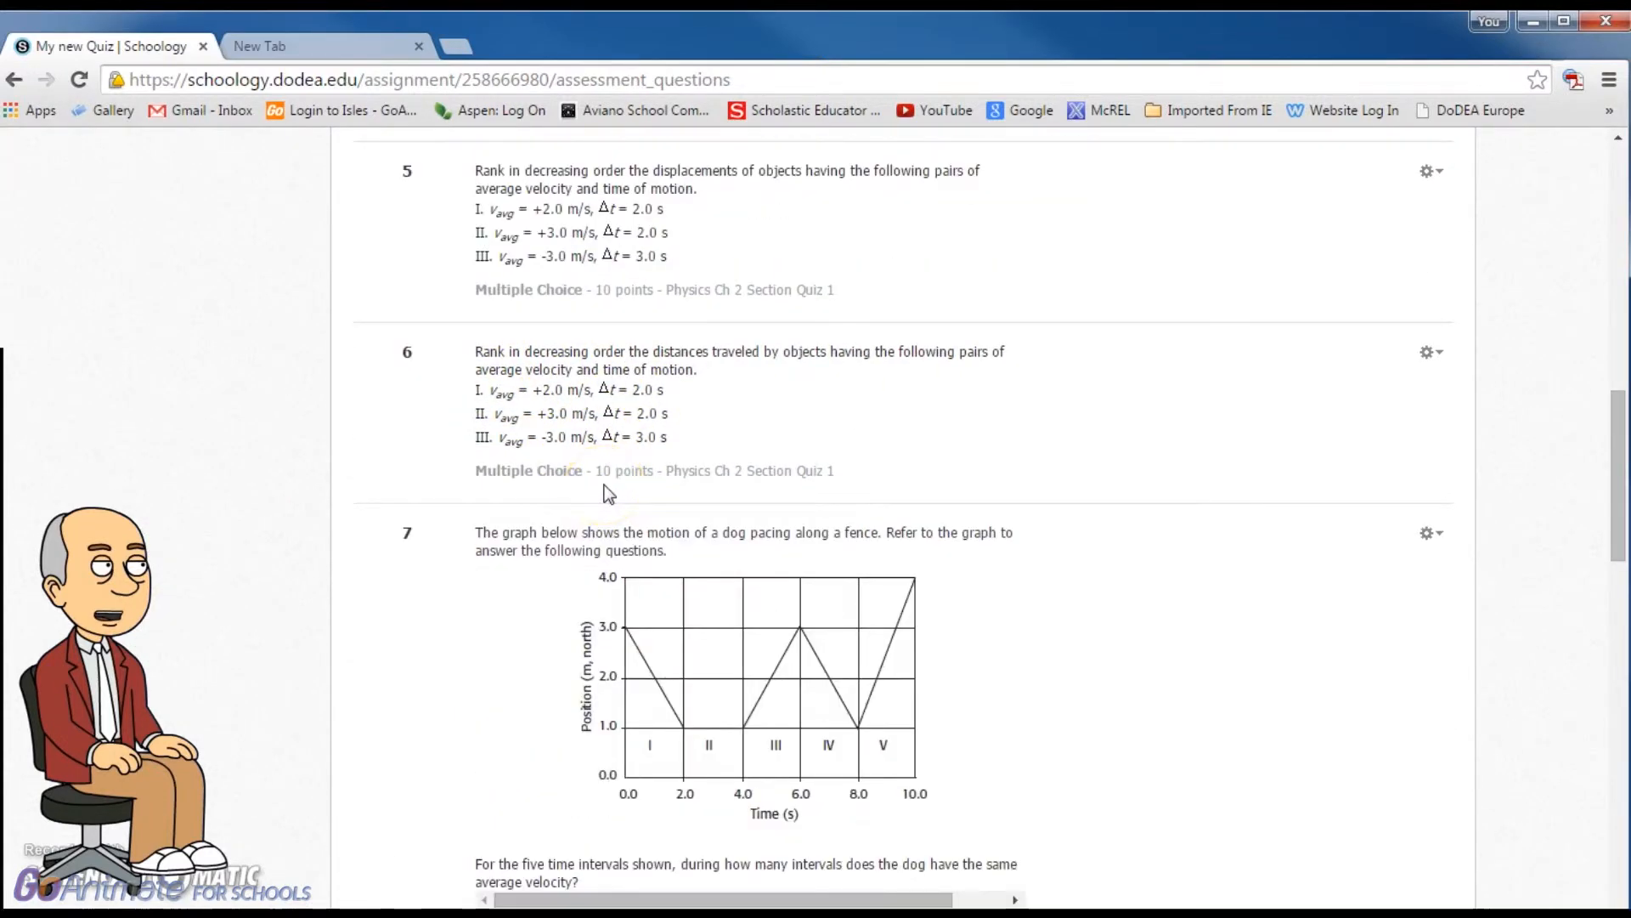
pyautogui.scroll(-4, 609, 495)
pyautogui.scroll(-2, 608, 495)
pyautogui.scroll(15, 608, 495)
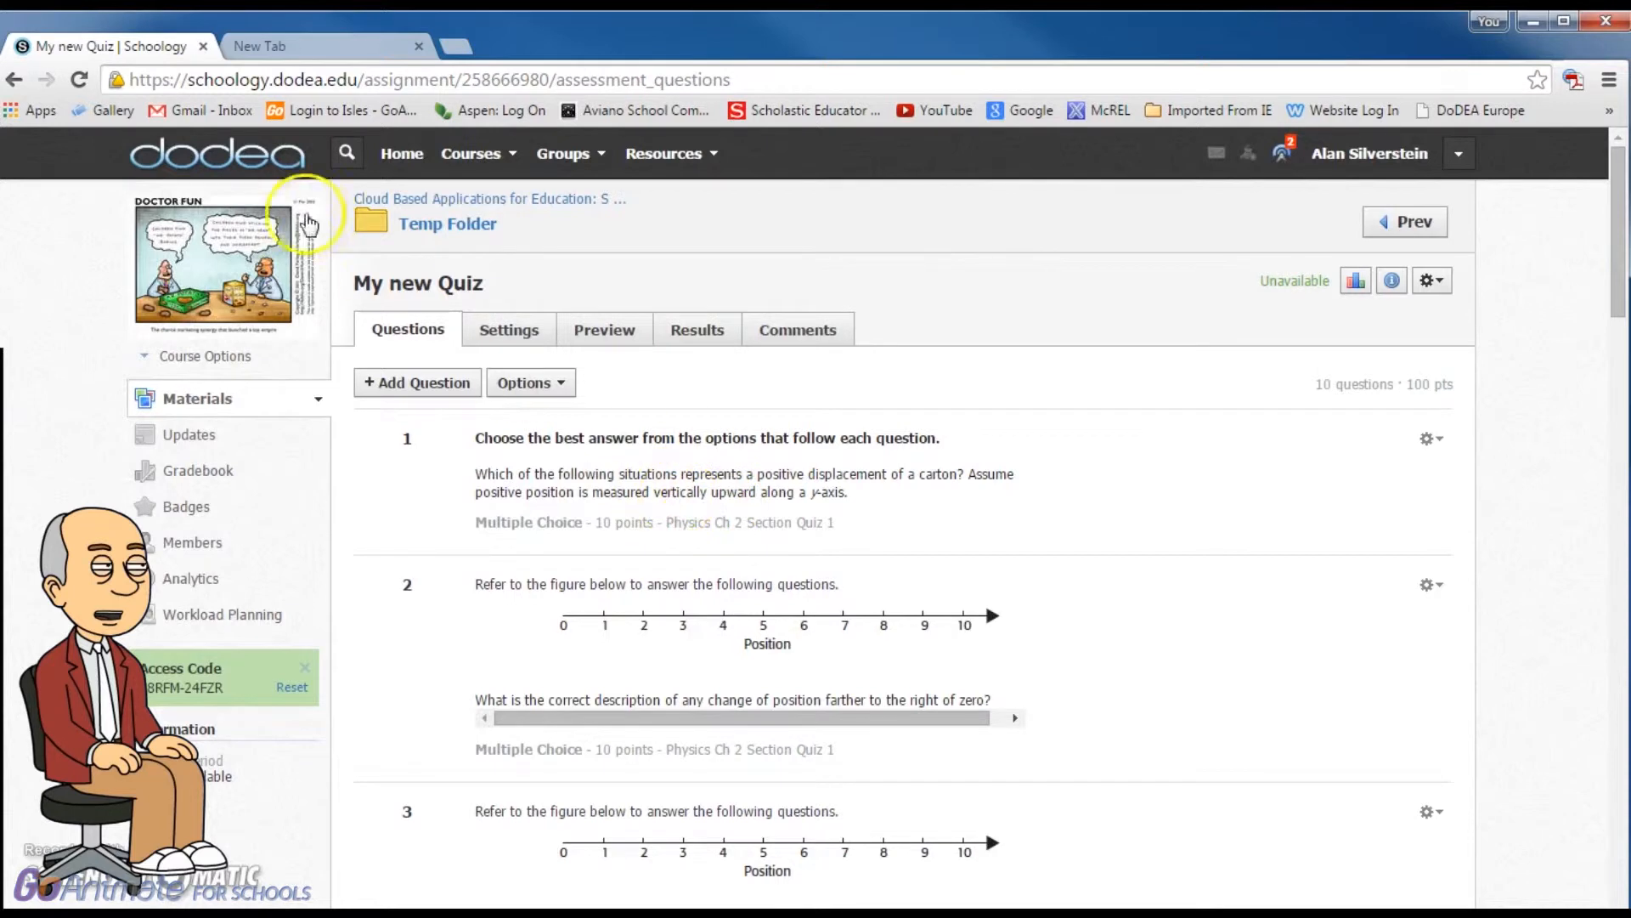
# - Open the Gmail Quiz in the course's Week Two - Gmail Part 2 folder and view its results by question
pyautogui.click(470, 204)
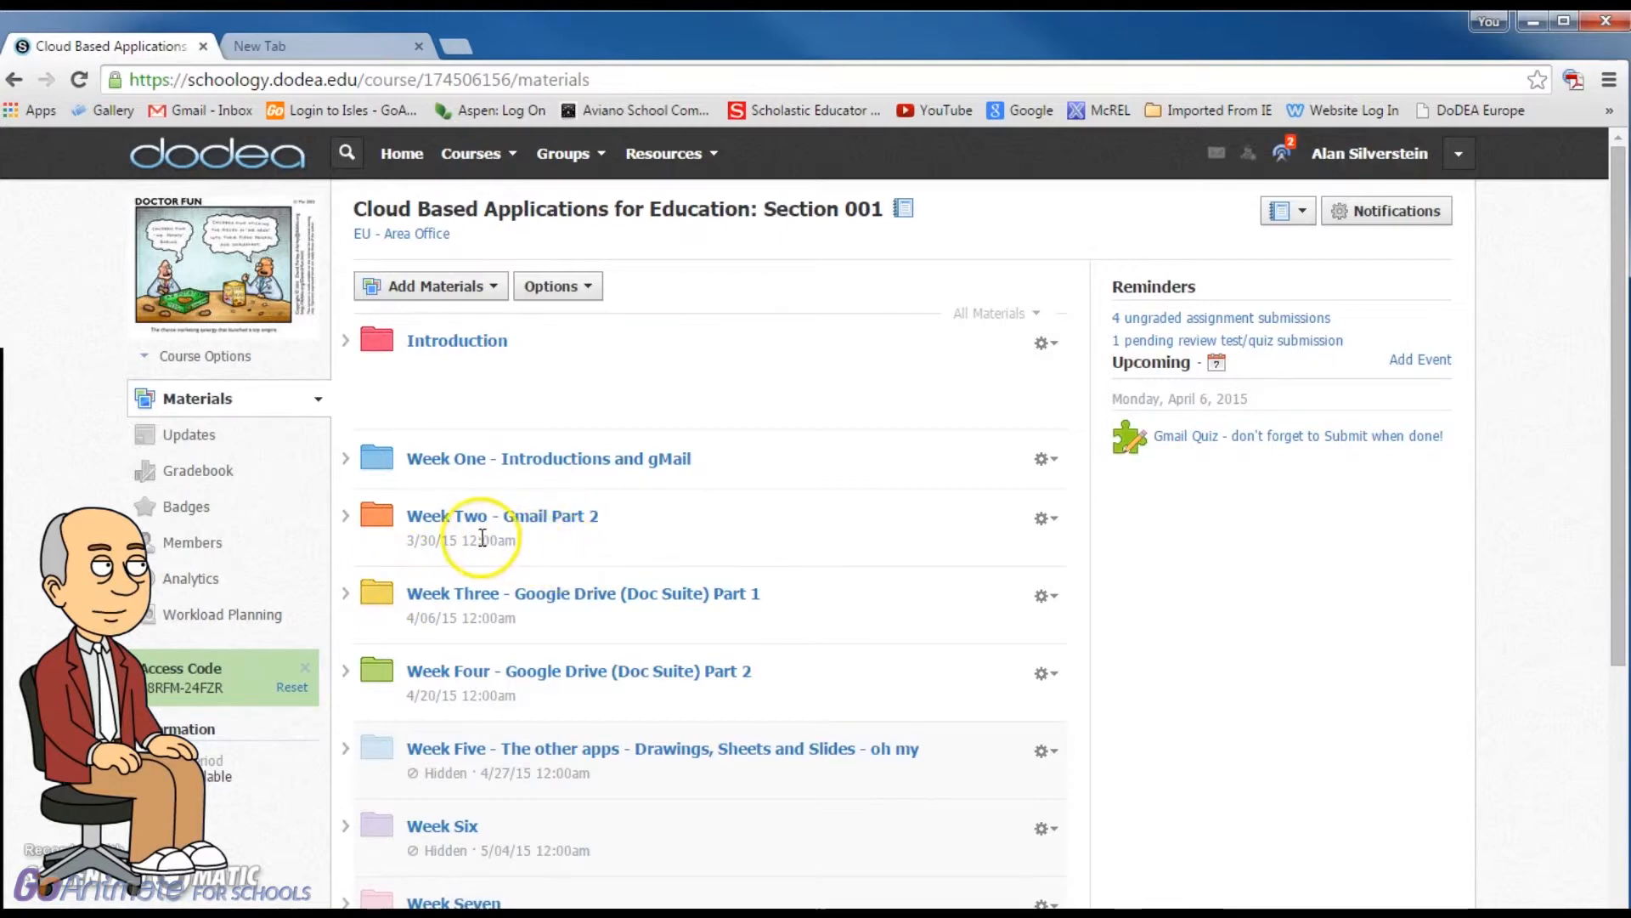
pyautogui.click(456, 520)
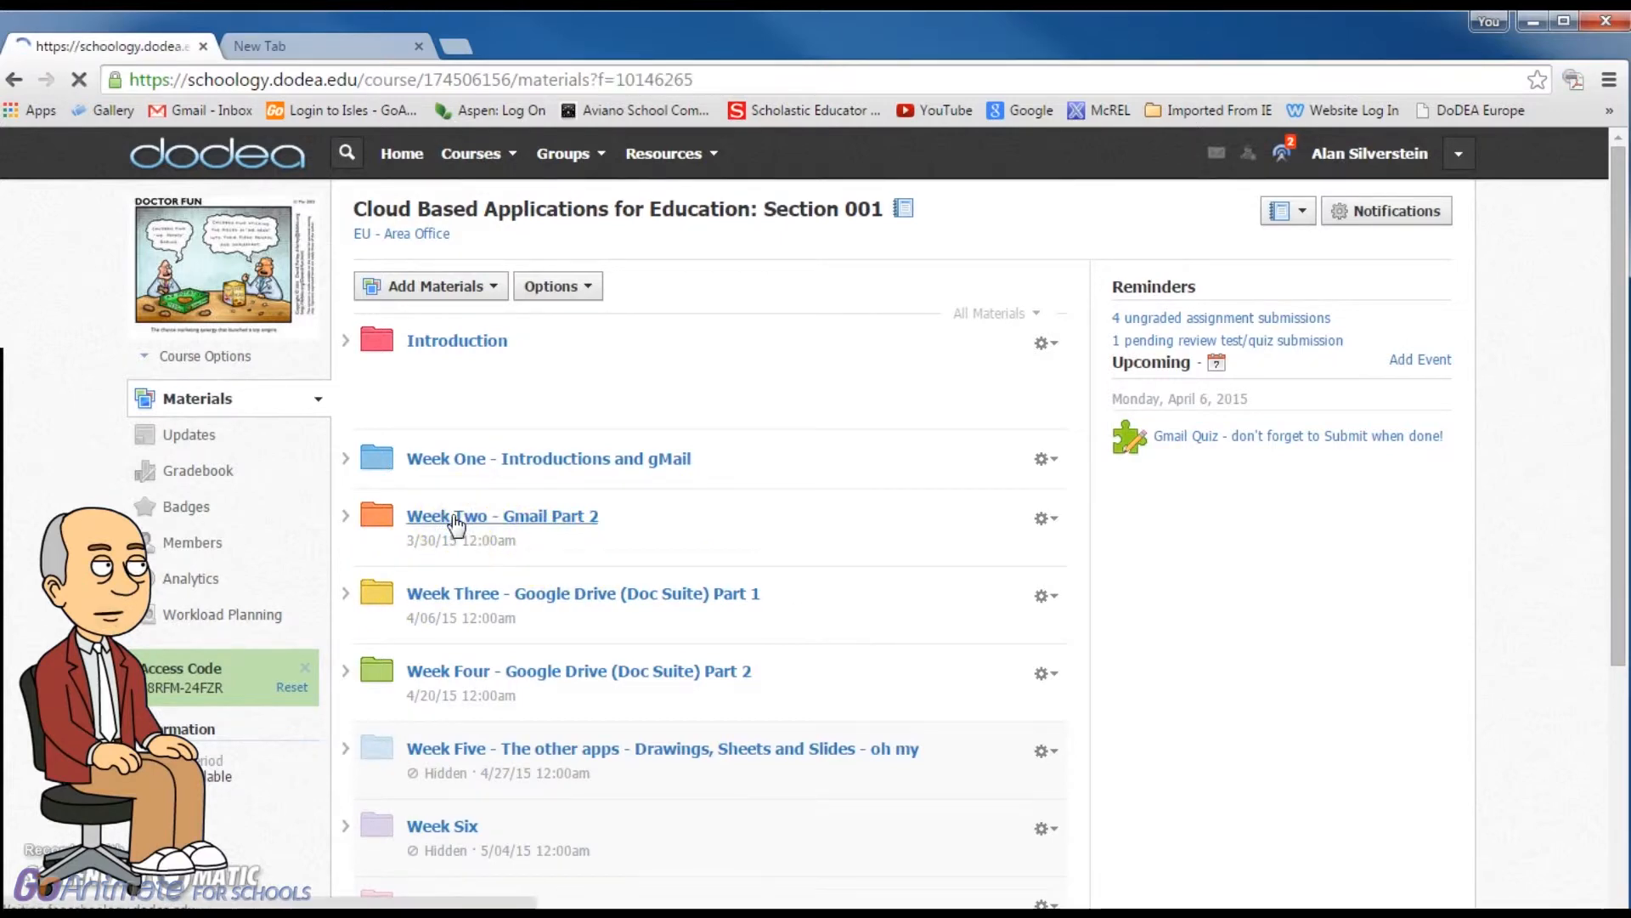
pyautogui.scroll(-3, 759, 586)
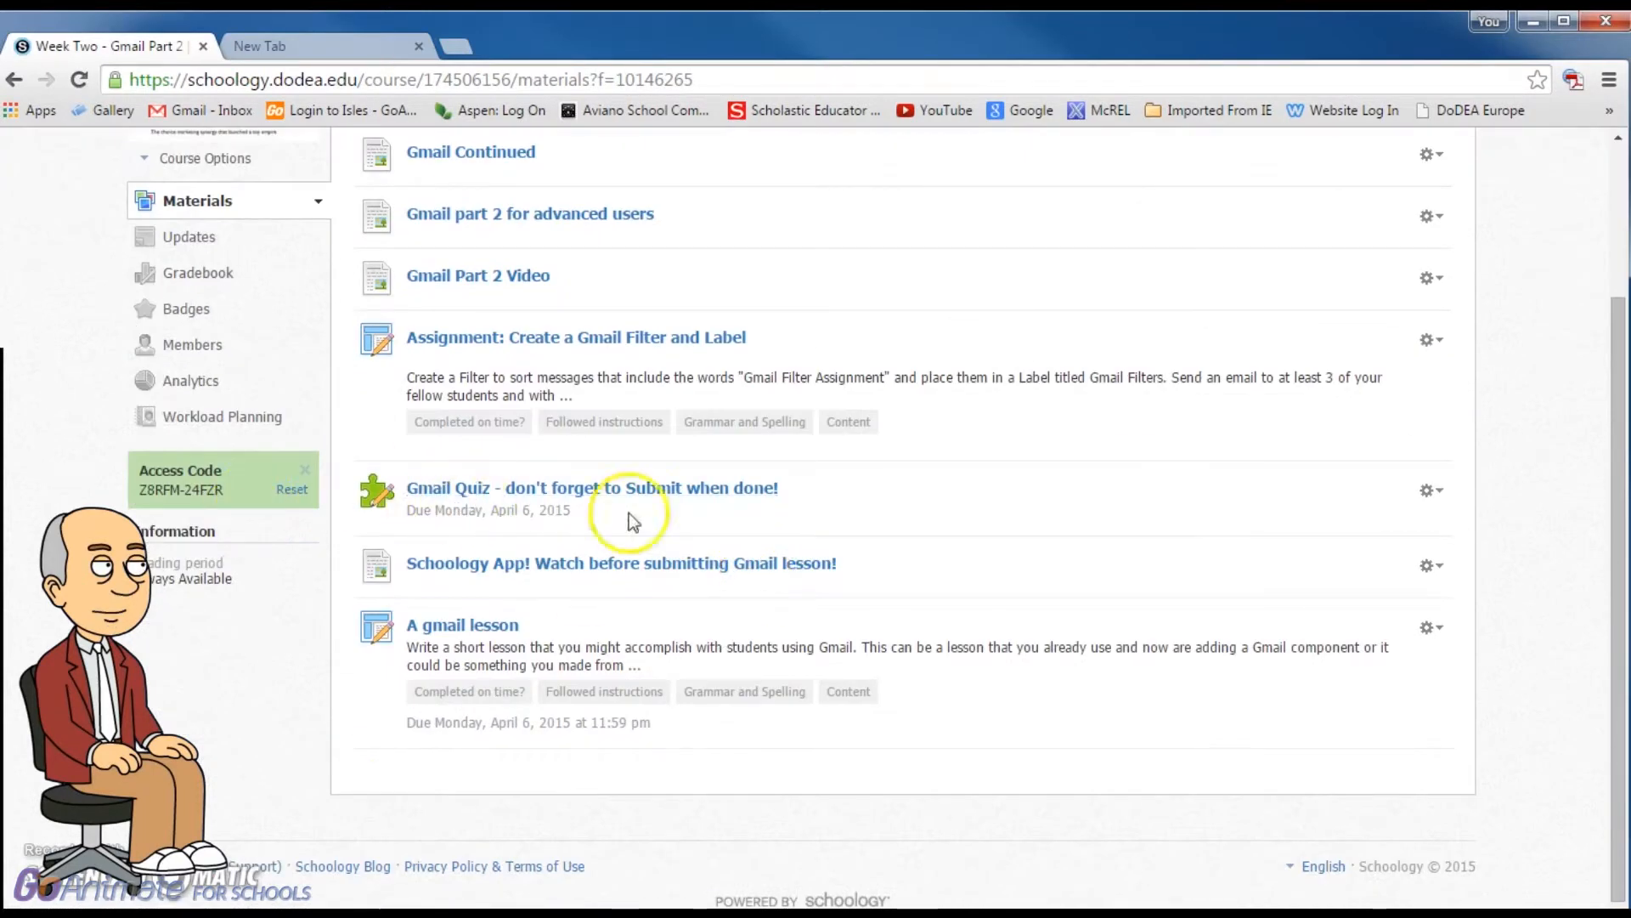
pyautogui.click(568, 489)
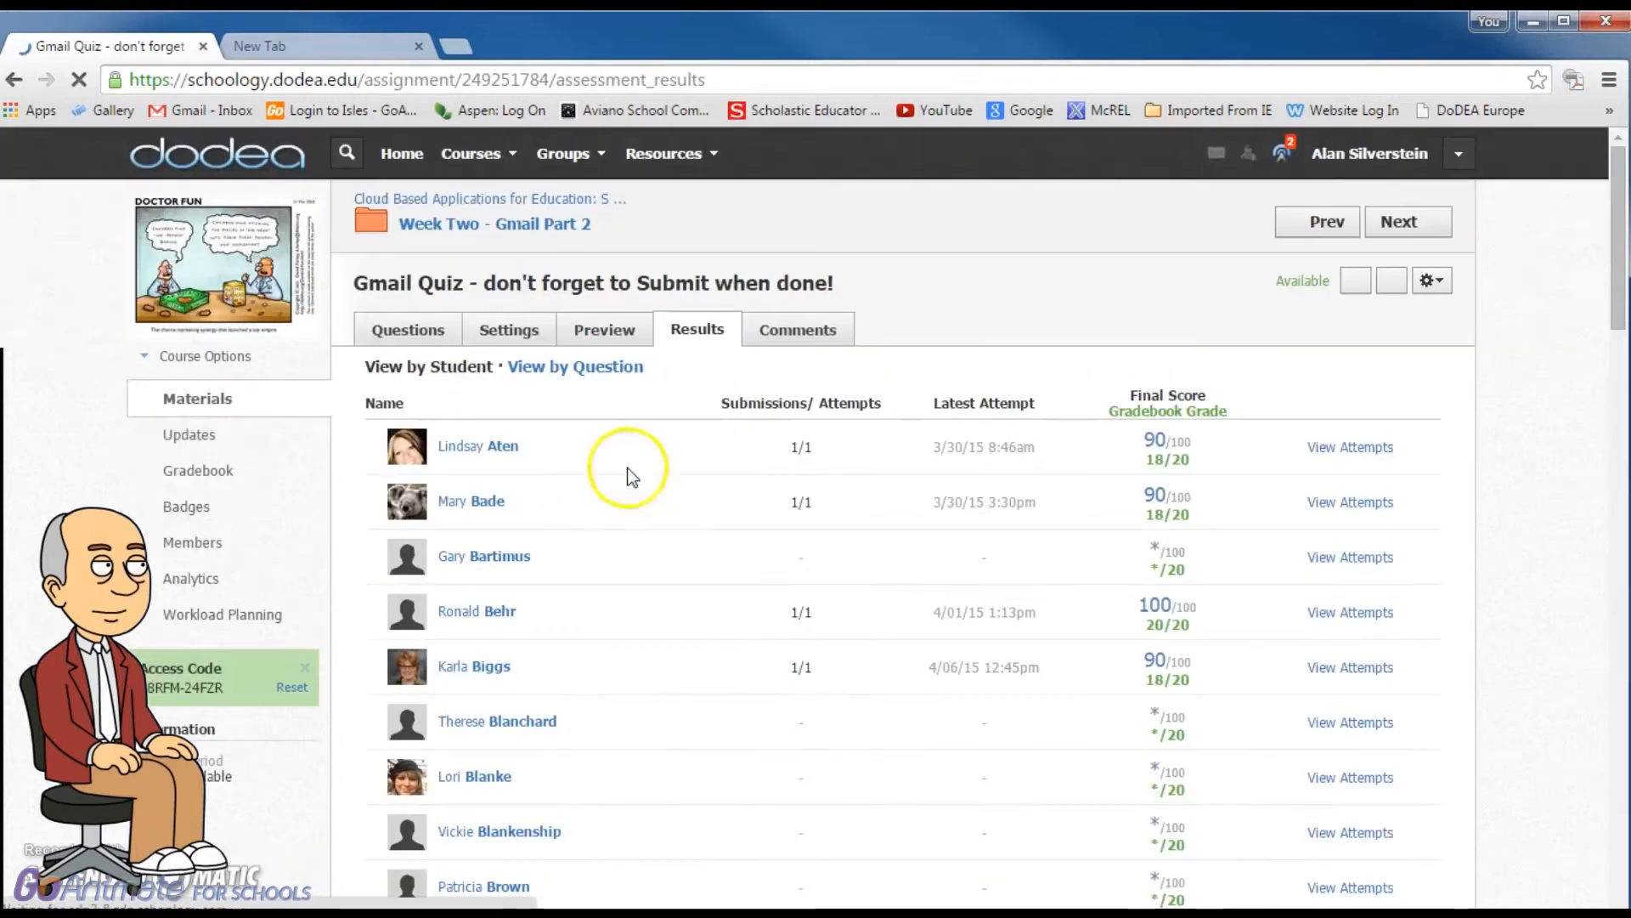
pyautogui.click(572, 367)
pyautogui.scroll(-10, 899, 479)
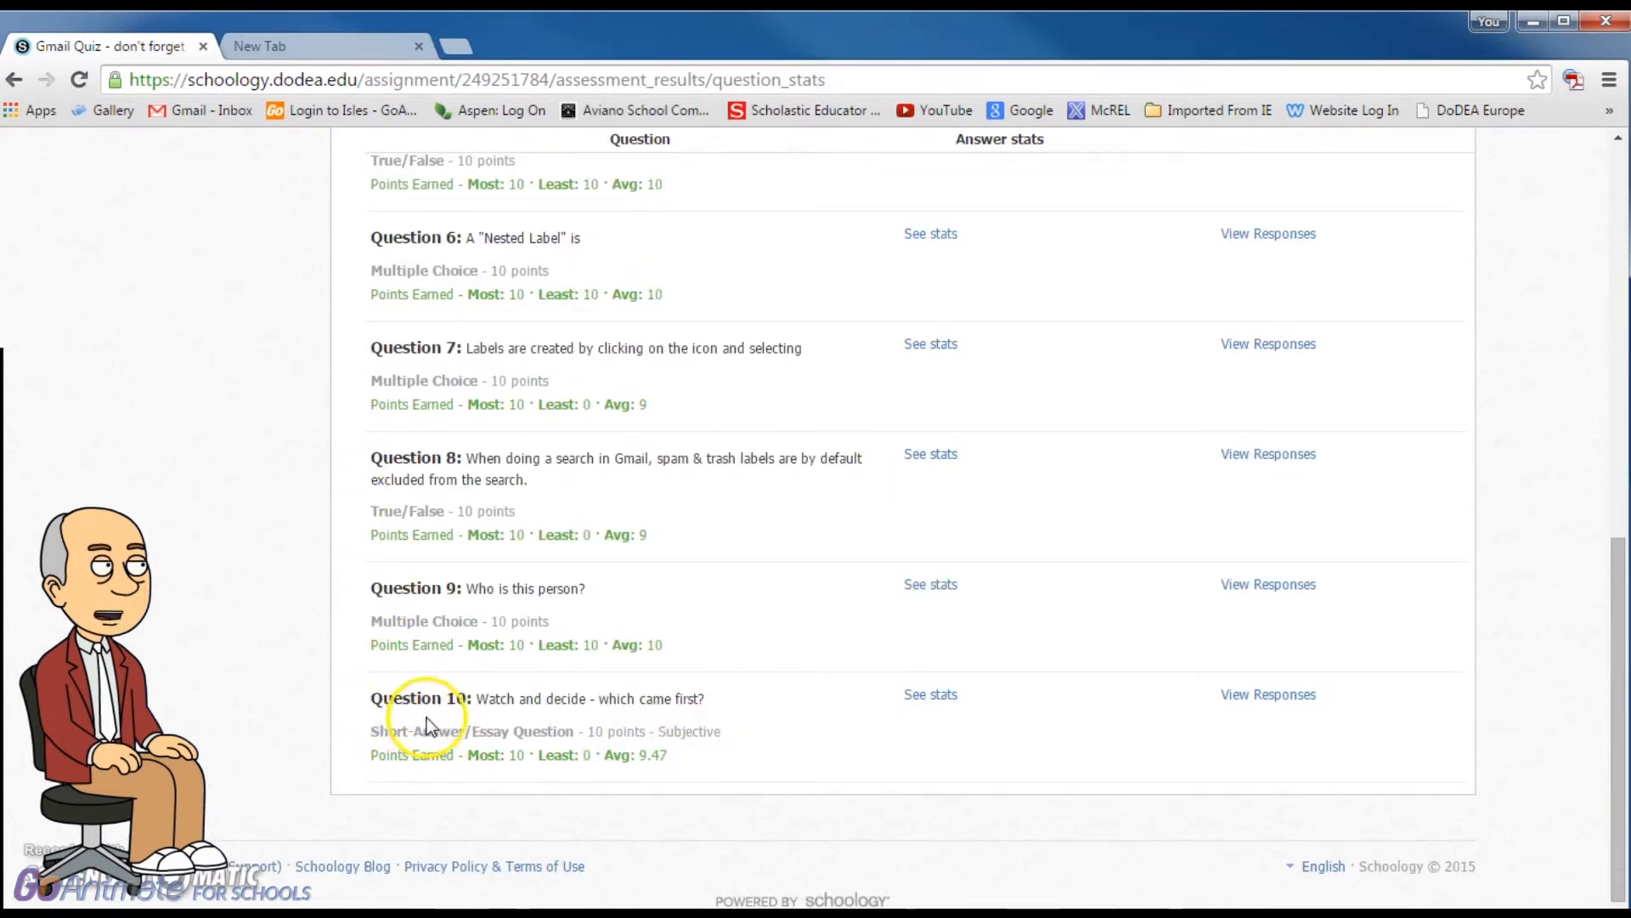
# - Open the responses to Question 10 and score the ungraded submission containing the asapscience link 10 points
pyautogui.click(1266, 694)
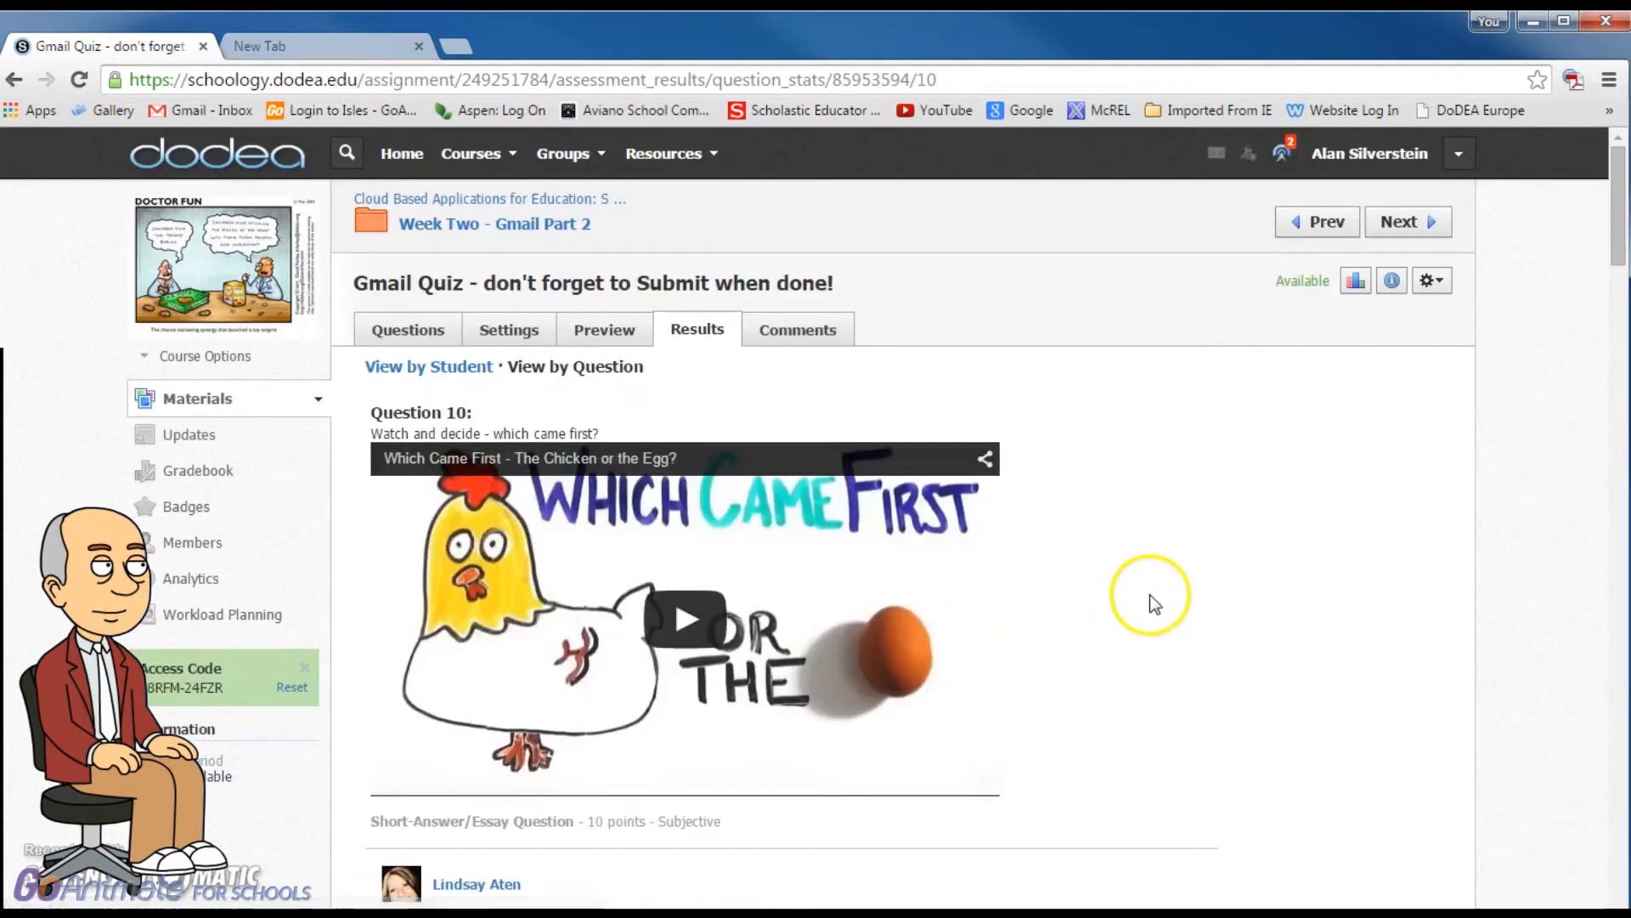
pyautogui.scroll(-15, 1150, 594)
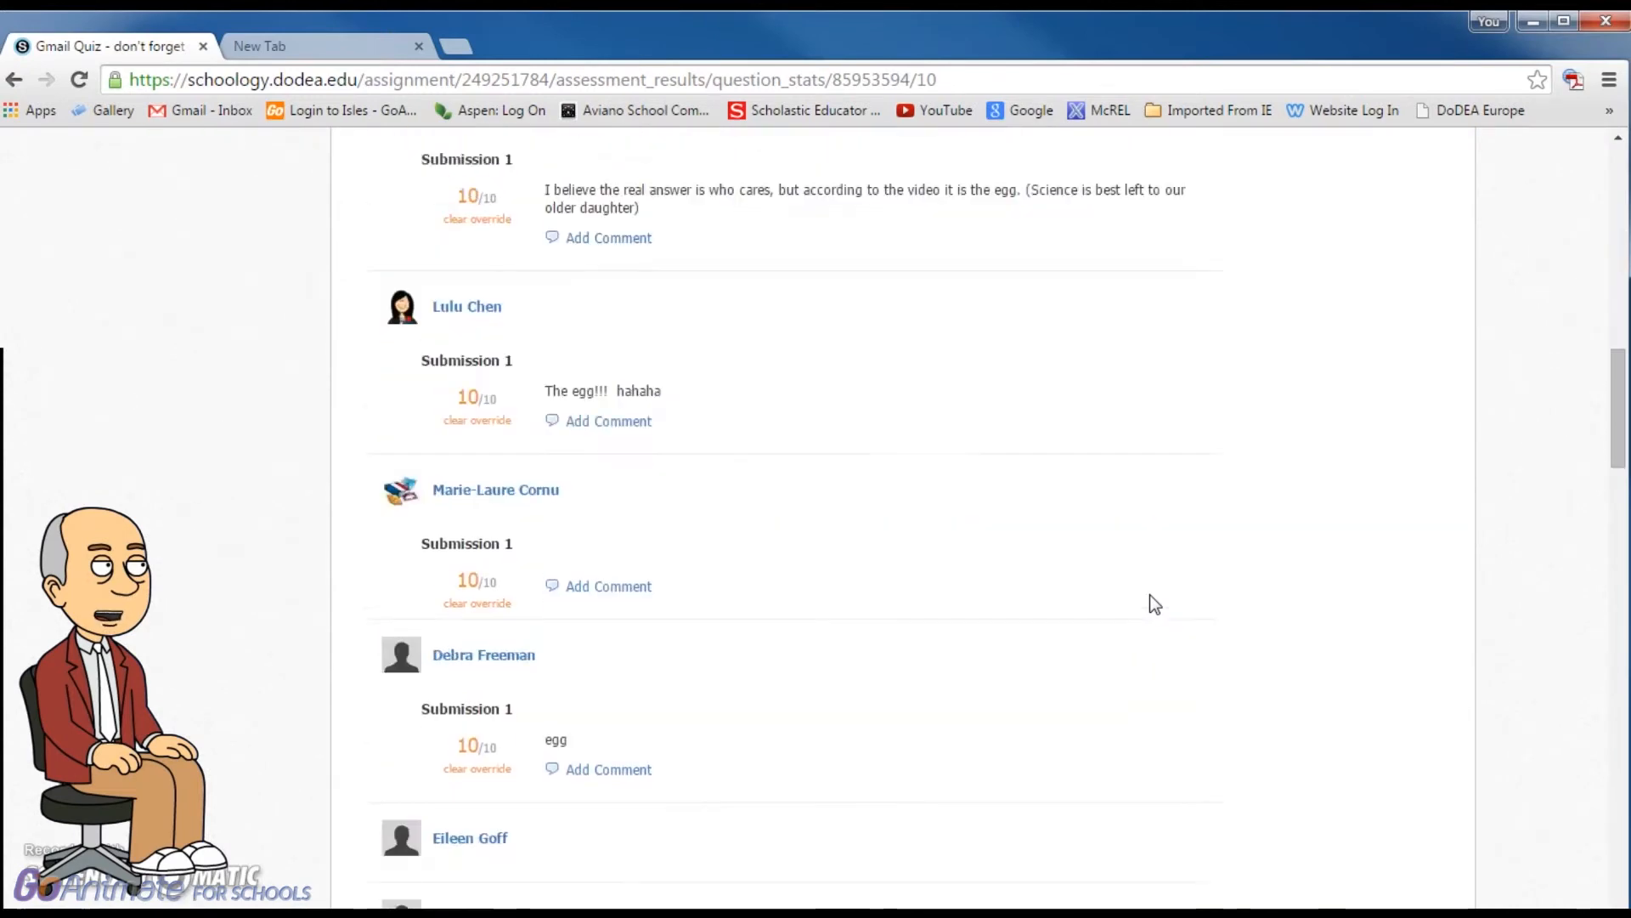
pyautogui.scroll(-4, 1154, 604)
pyautogui.scroll(-4, 954, 797)
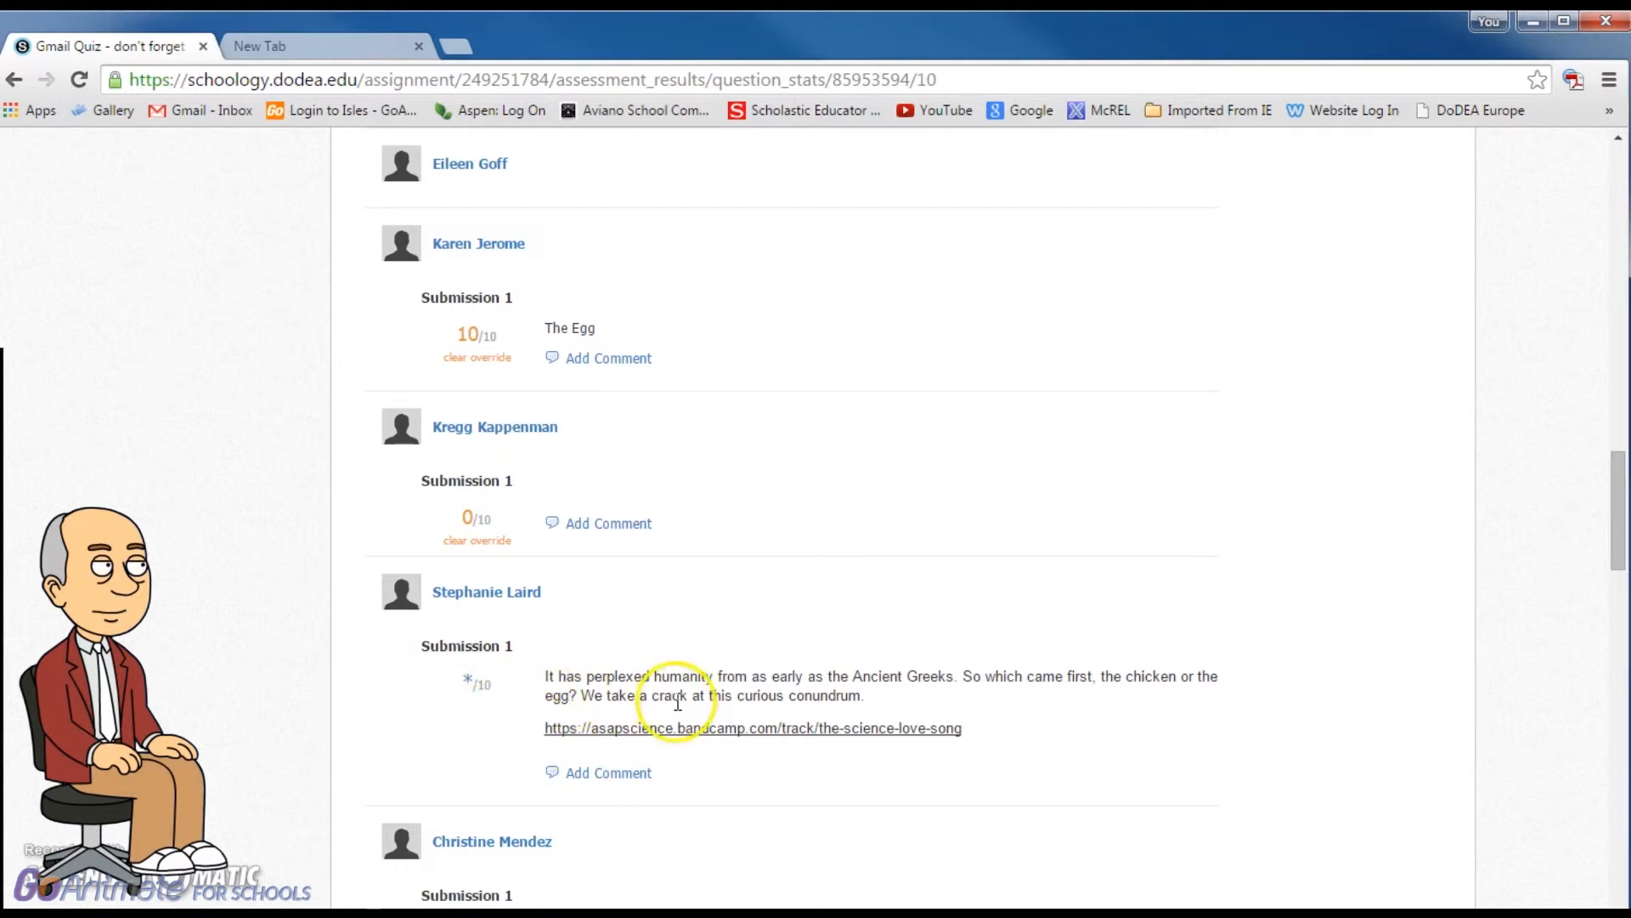
pyautogui.click(472, 692)
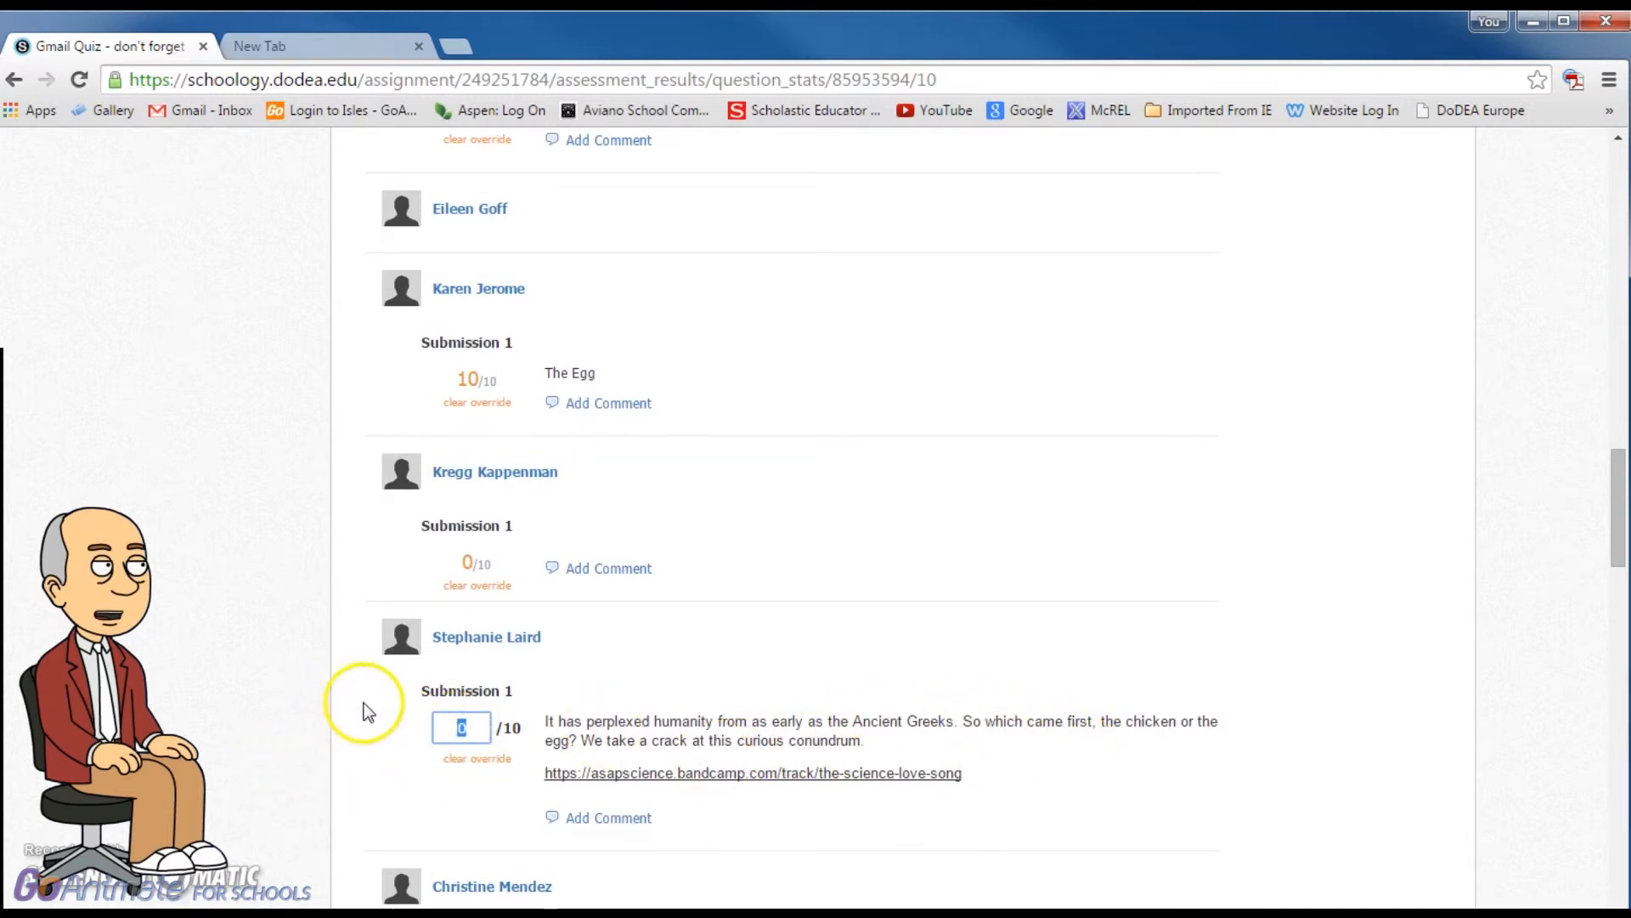
pyautogui.write('10')
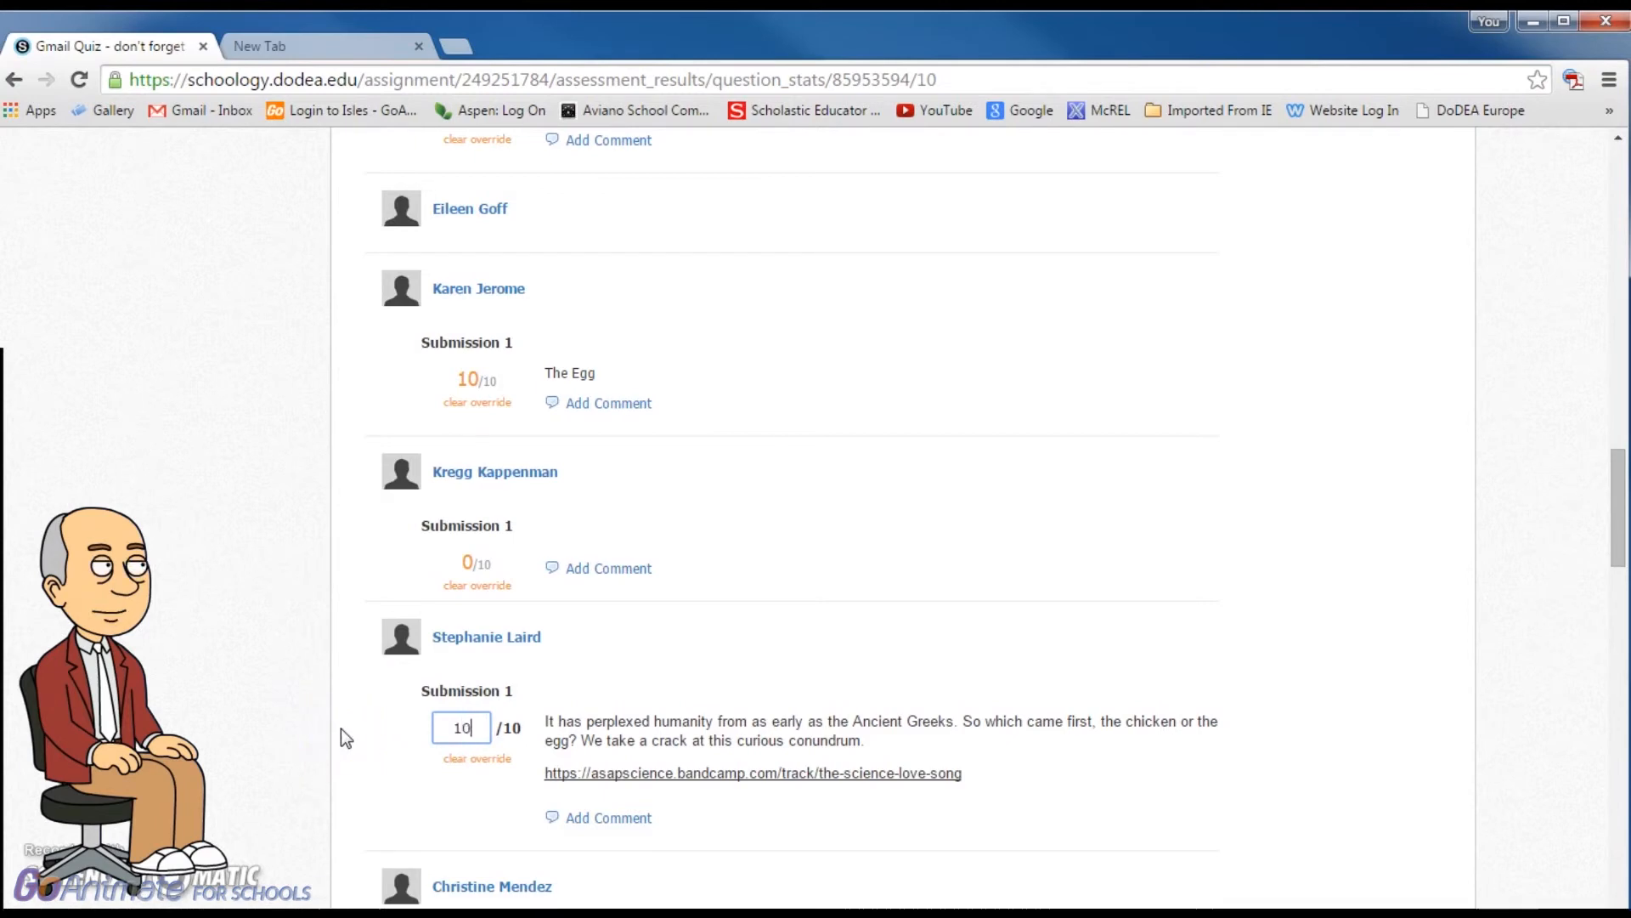
pyautogui.click(444, 799)
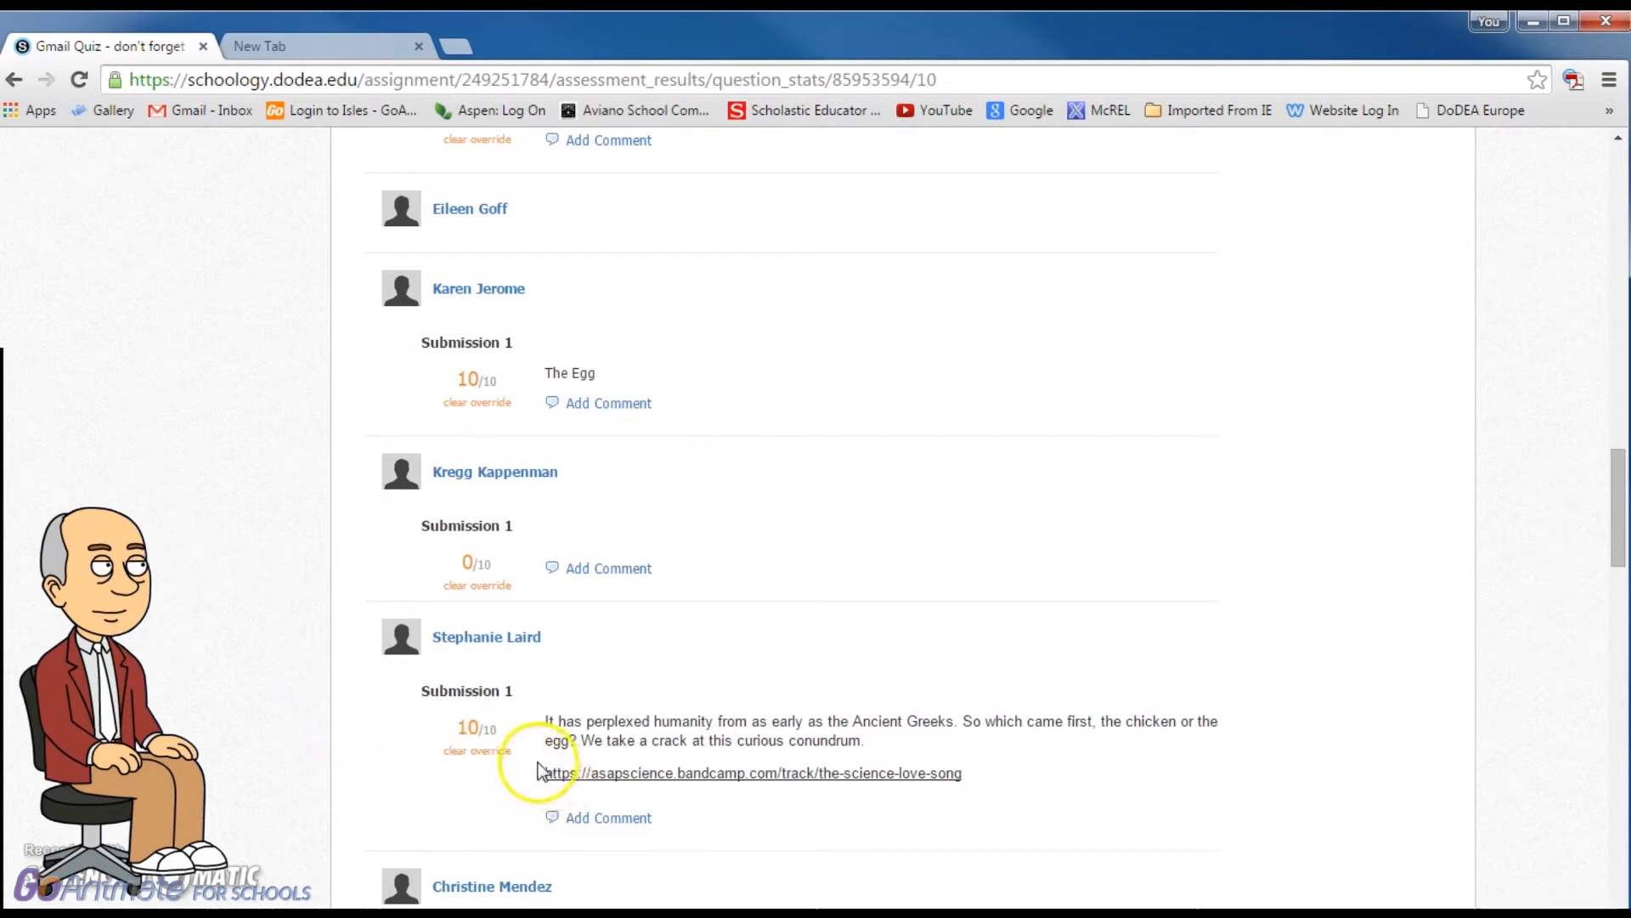
# - Look through the remaining student responses to Question 10 and return to the question itself
pyautogui.scroll(-10, 527, 753)
pyautogui.scroll(-14, 527, 753)
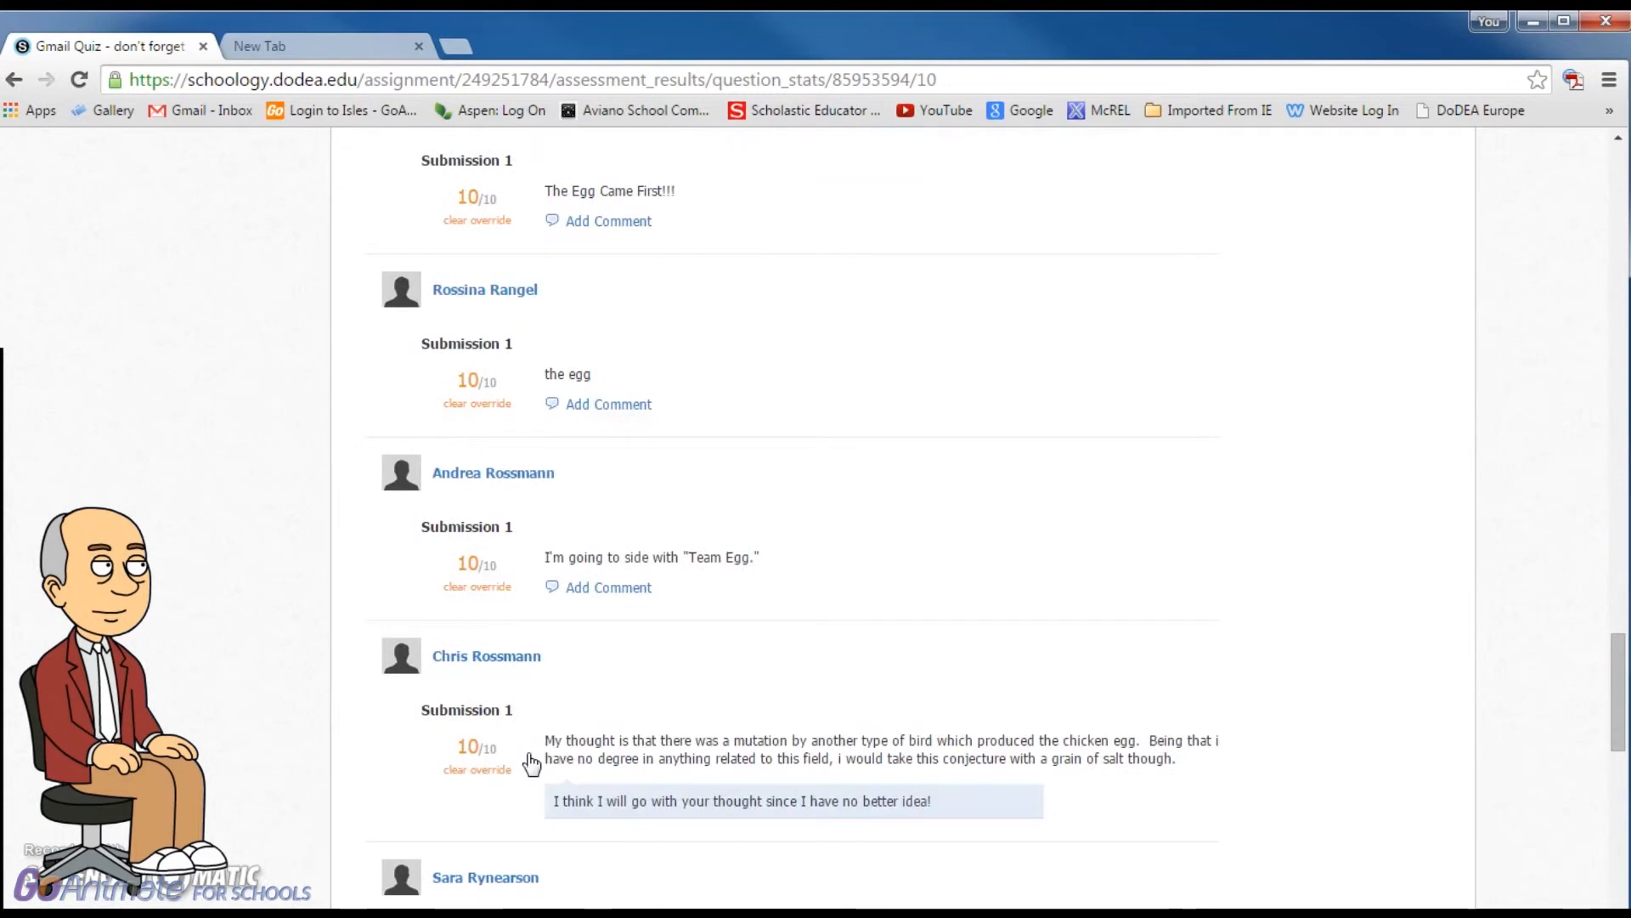
pyautogui.click(548, 755)
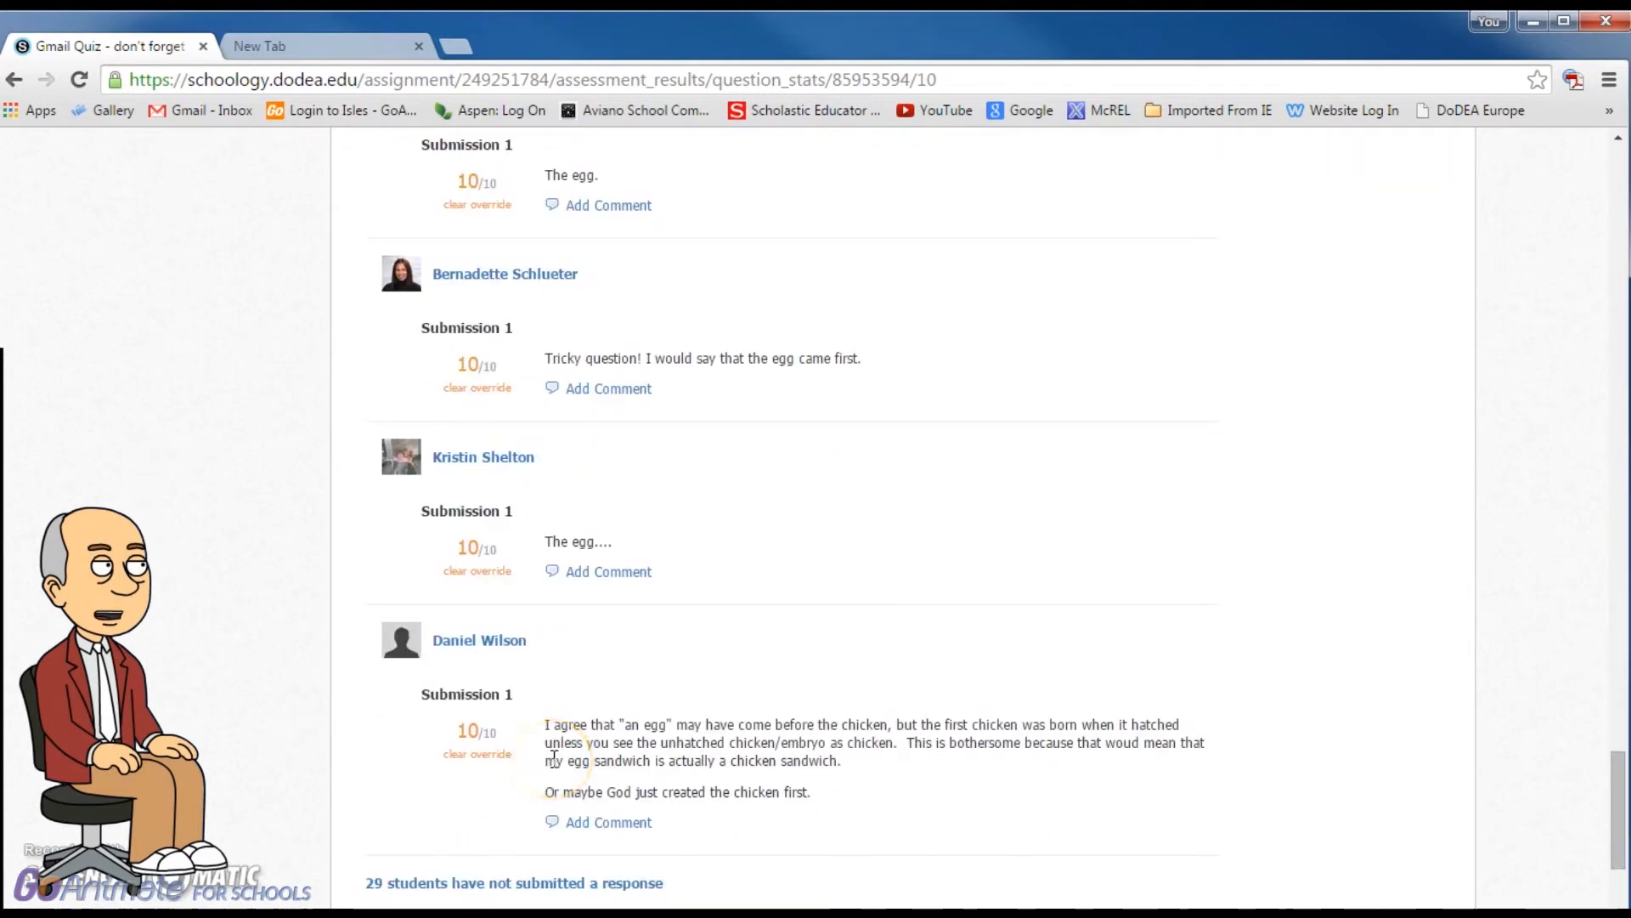
pyautogui.scroll(20, 553, 756)
pyautogui.scroll(12, 556, 759)
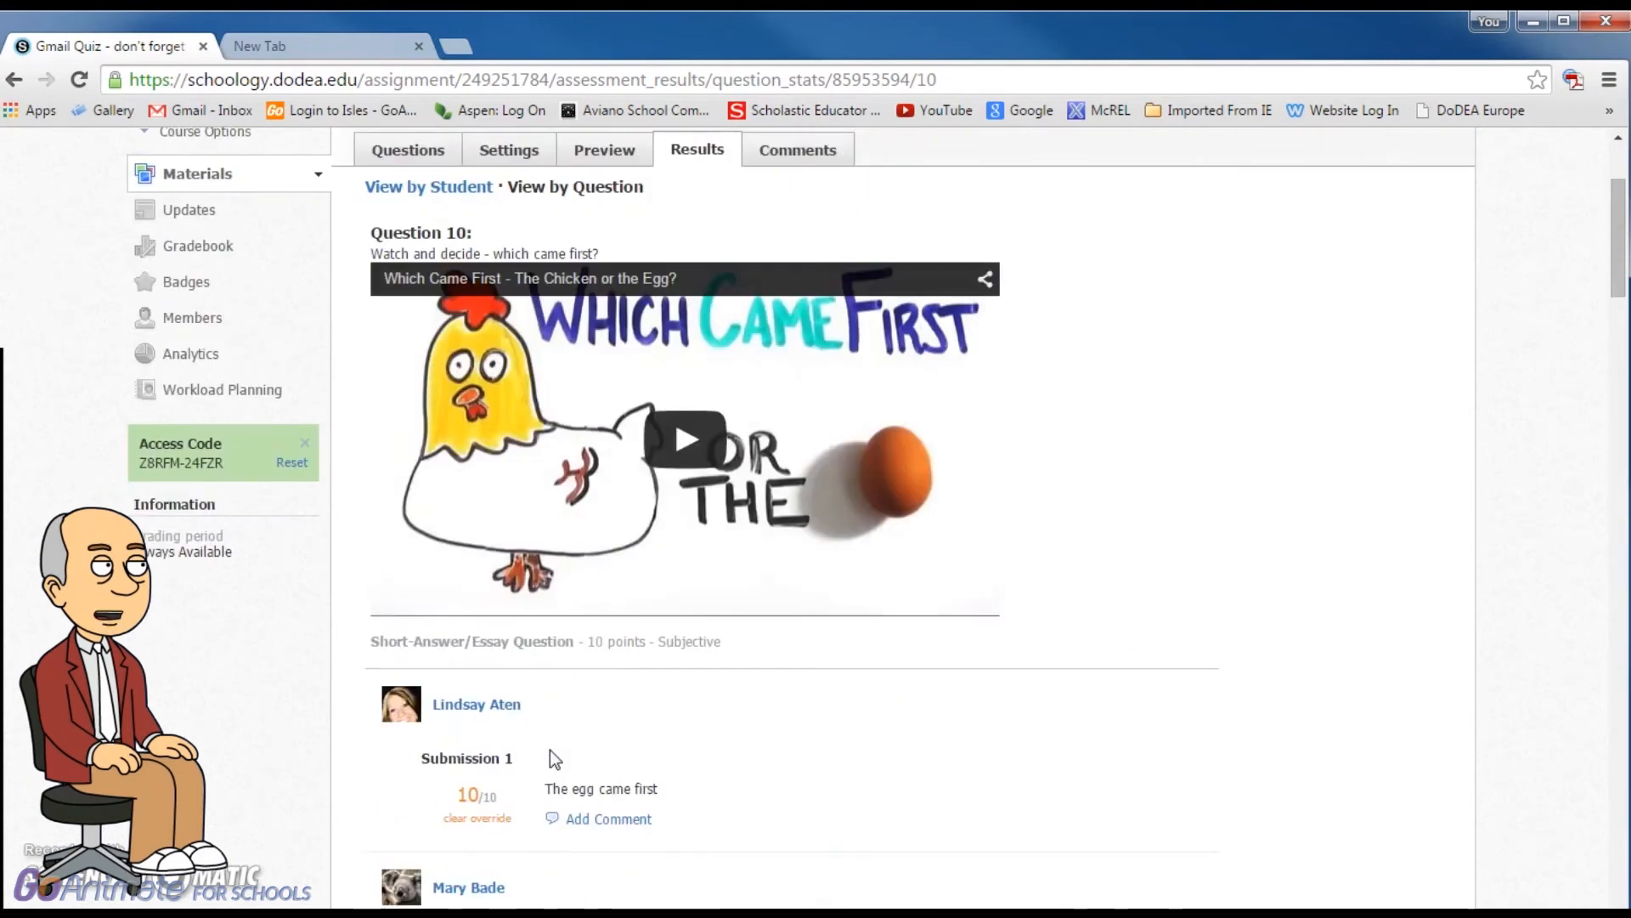
# - Examine the scores and comments on the student submissions to Question 10, including the one containing the asapscience link
pyautogui.scroll(-4, 549, 749)
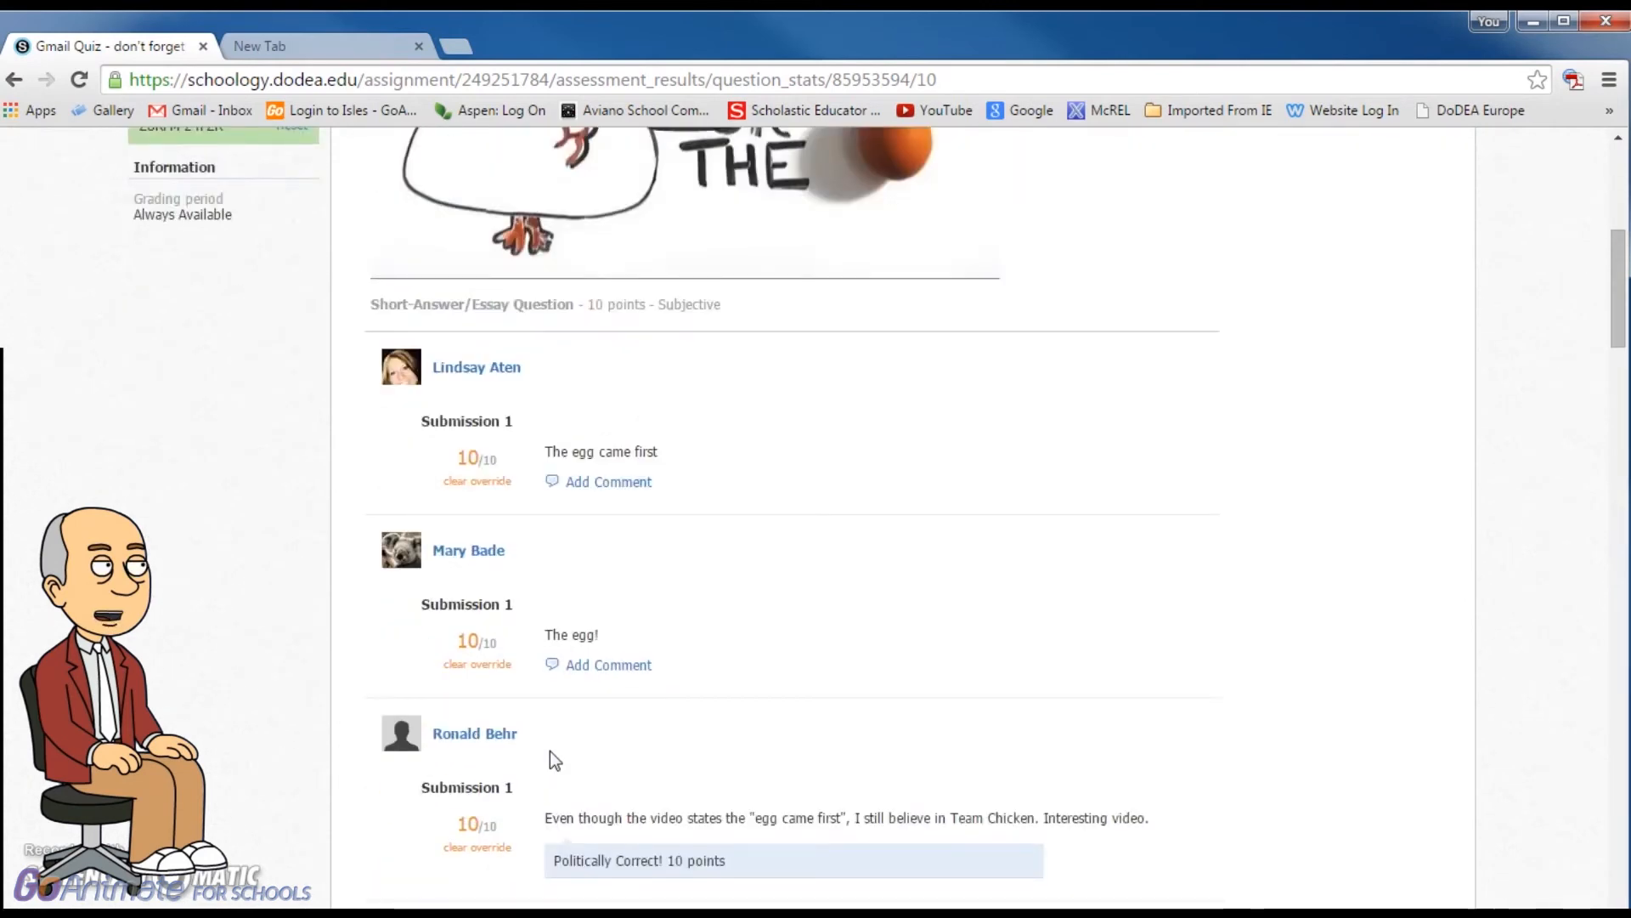
pyautogui.scroll(5, 549, 751)
pyautogui.click(470, 766)
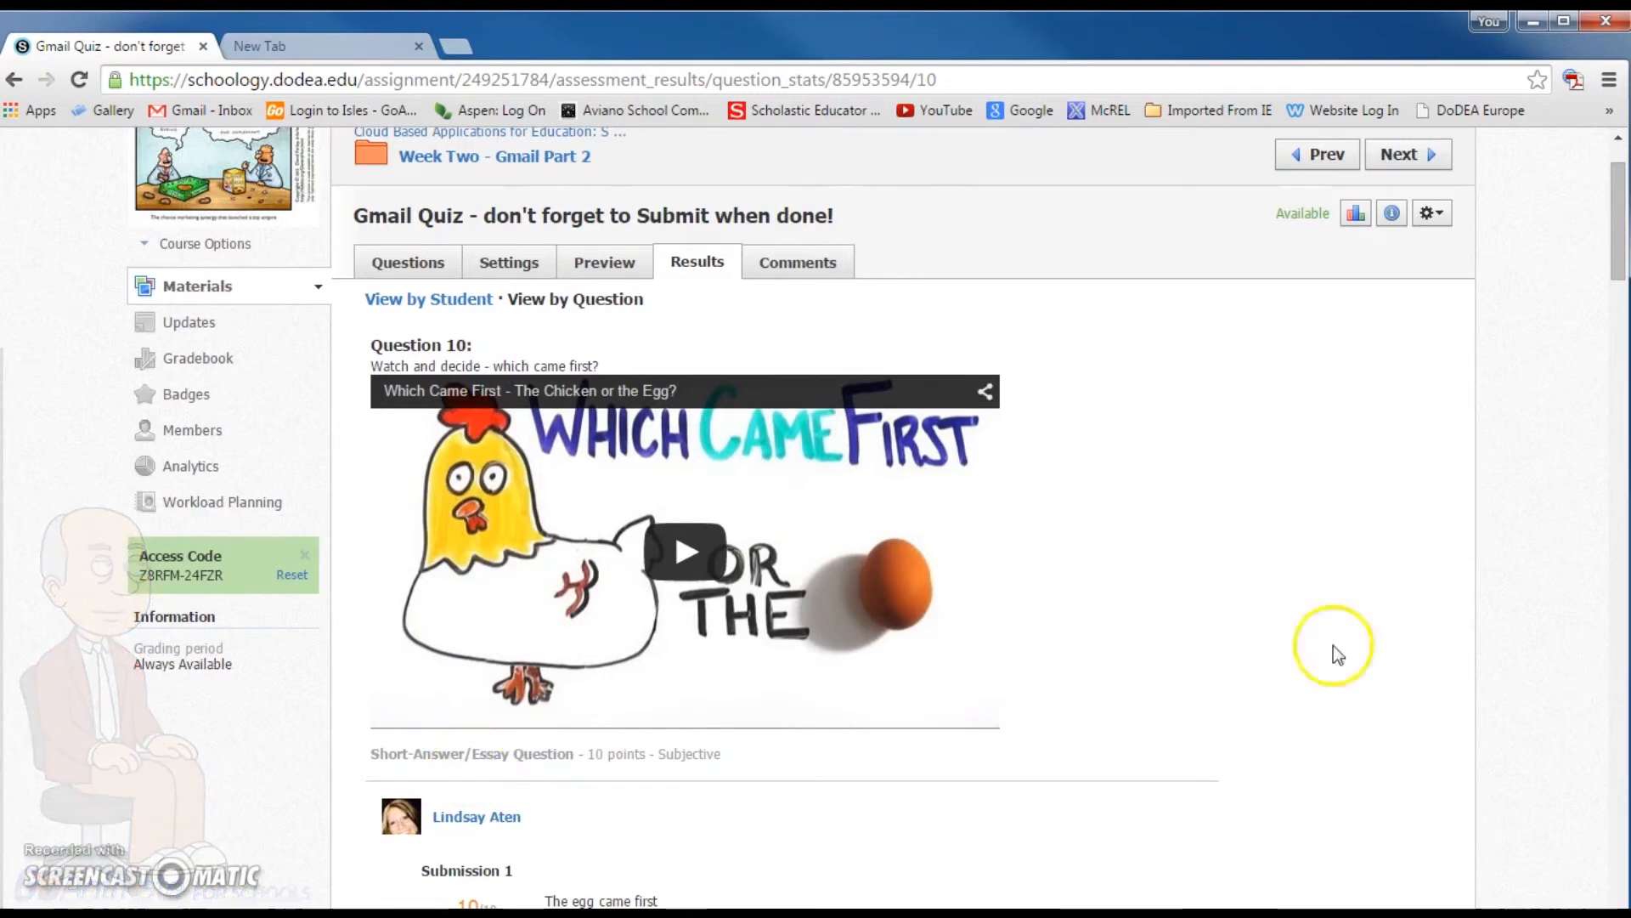
pyautogui.scroll(-10, 1164, 527)
pyautogui.scroll(-16, 1156, 520)
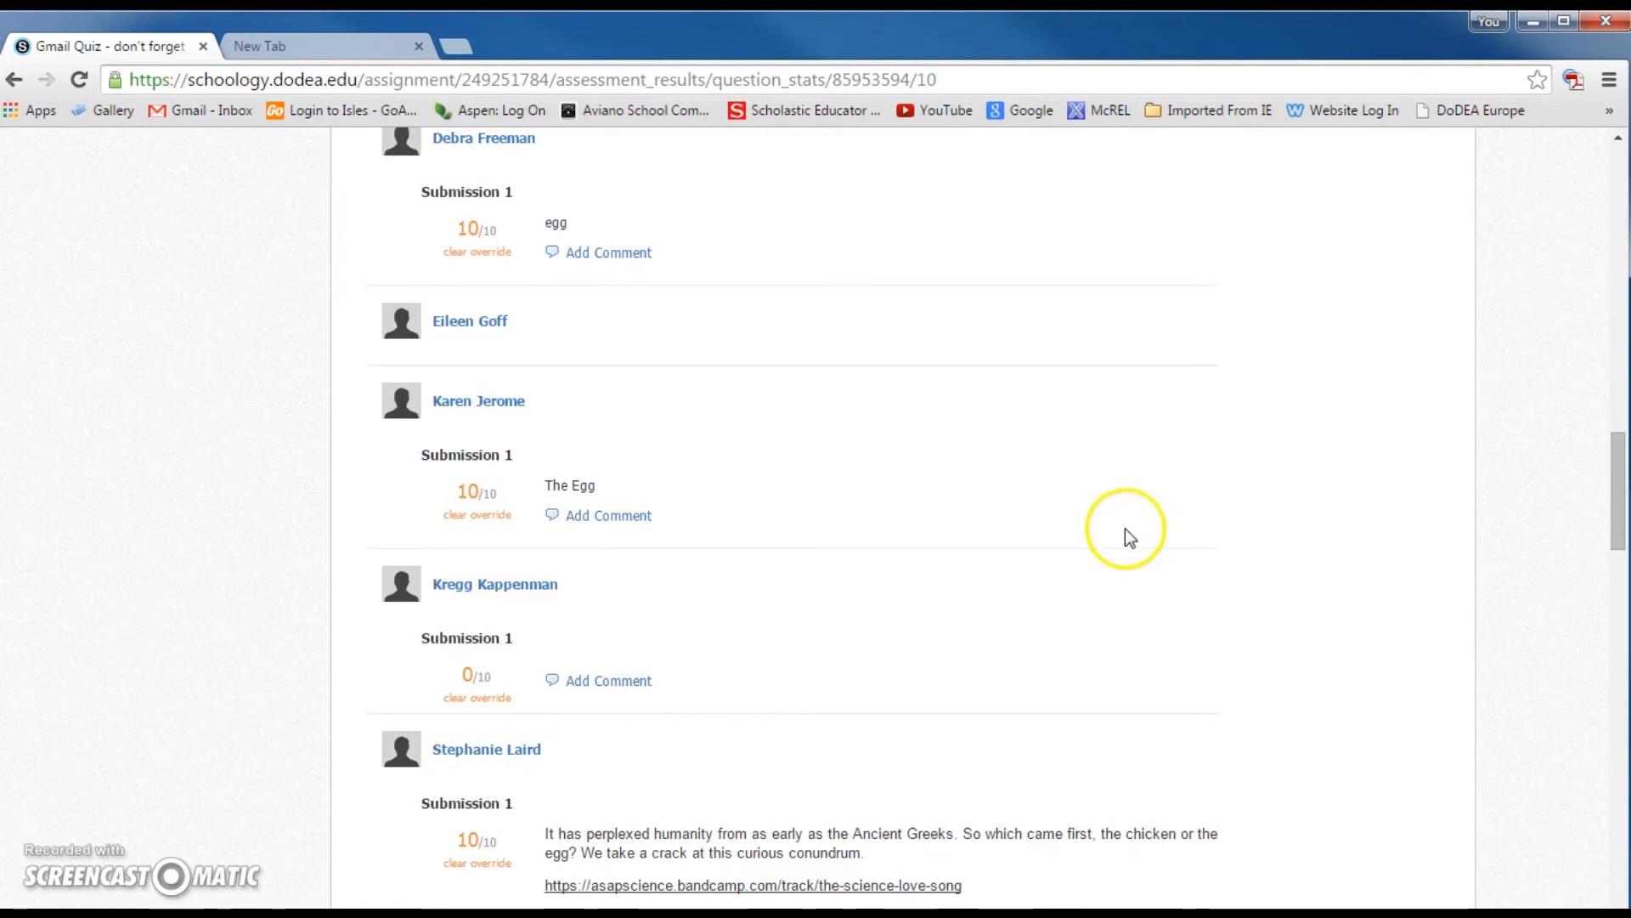
pyautogui.scroll(-4, 1116, 537)
pyautogui.scroll(20, 1118, 527)
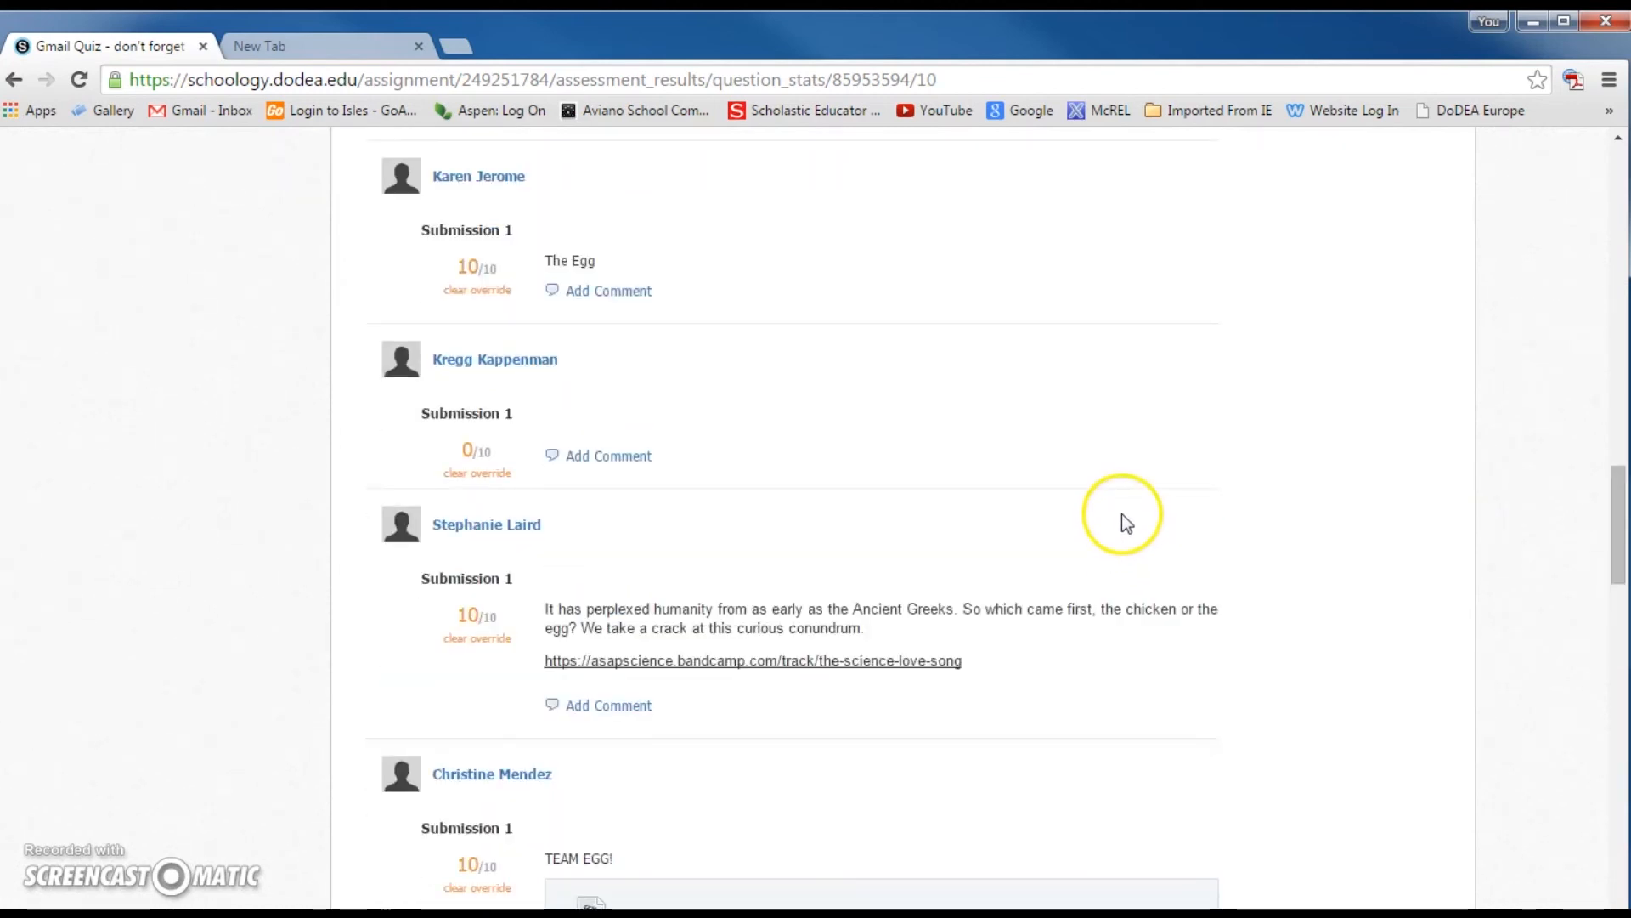
pyautogui.scroll(10, 1116, 530)
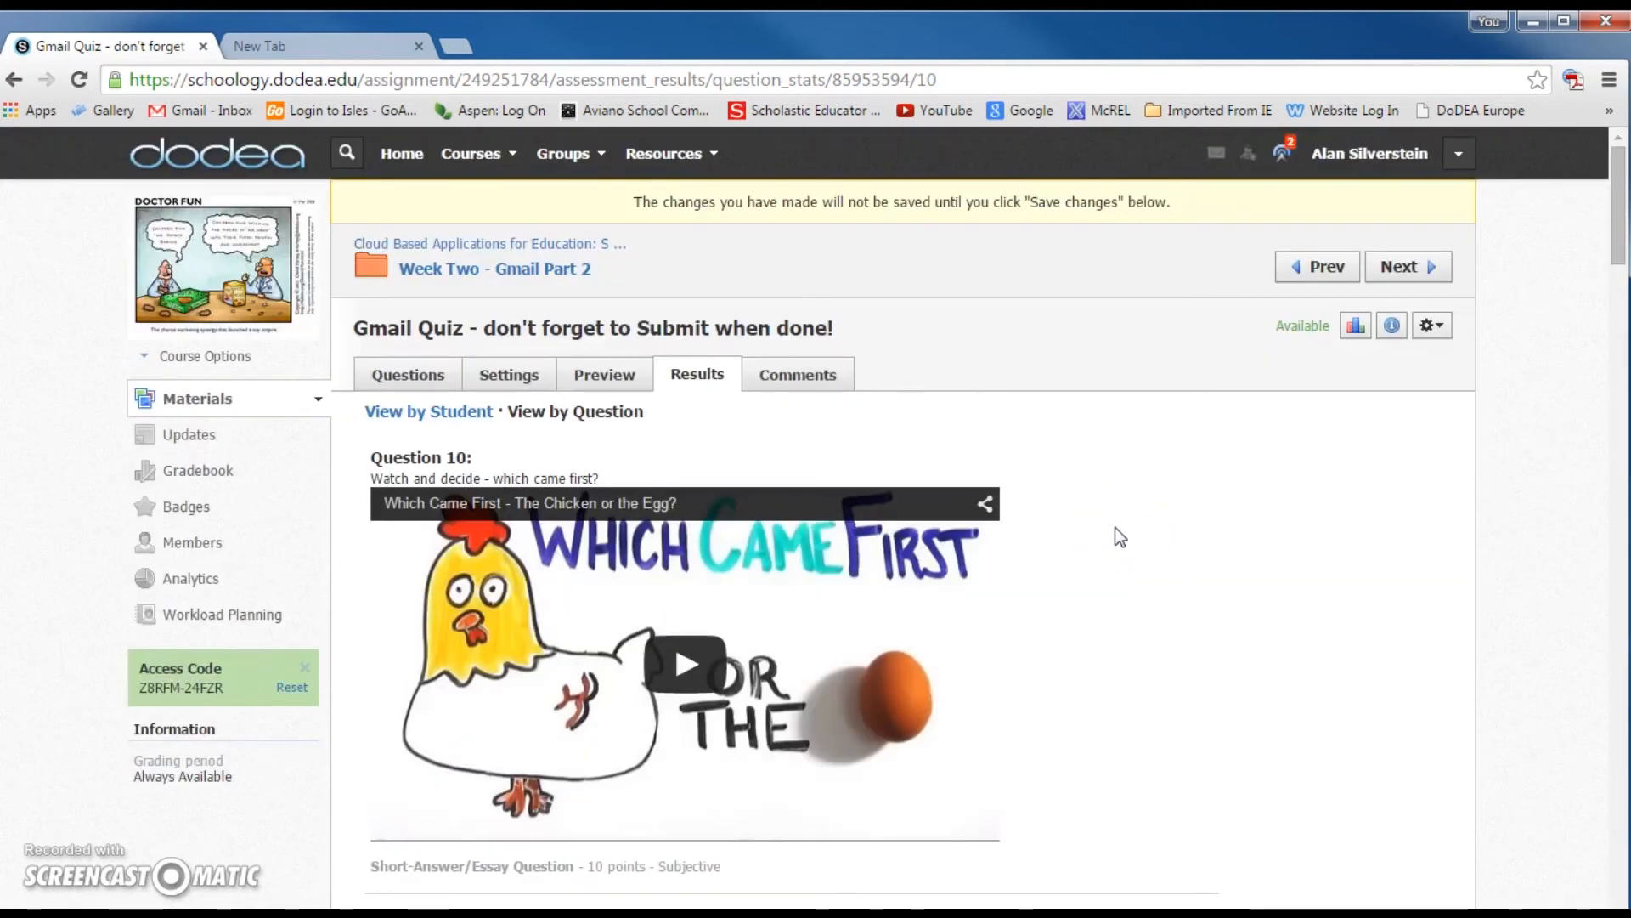
# - Save the grading changes made to the Question 10 responses and check the scored submissions on the reloaded page
pyautogui.scroll(-20, 1257, 608)
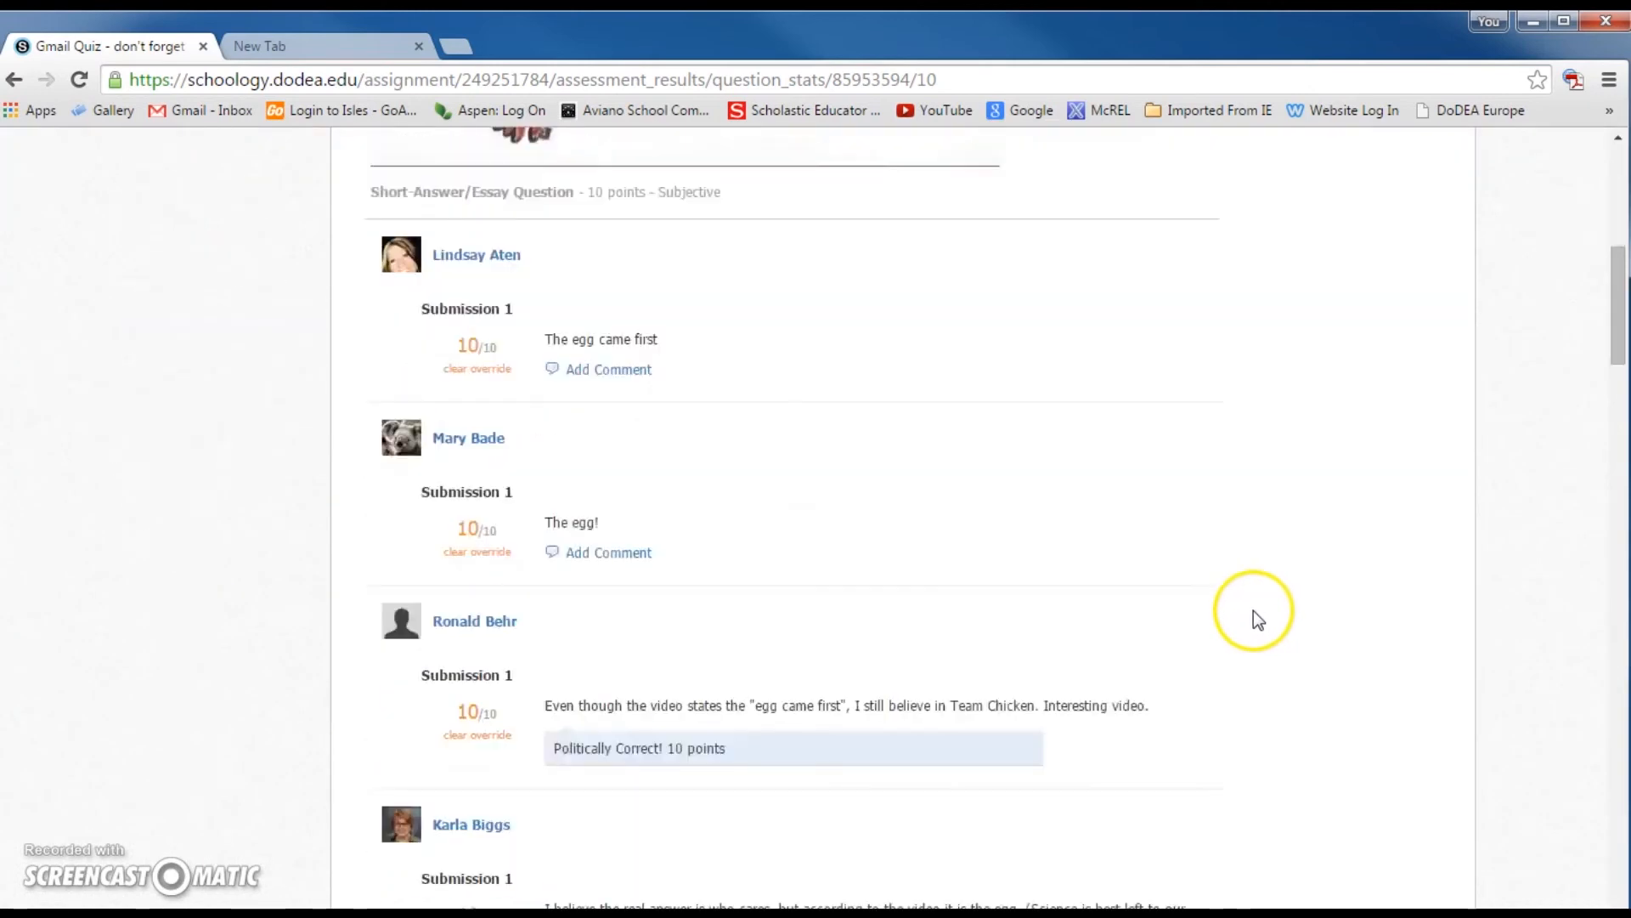
pyautogui.scroll(-5, 1242, 599)
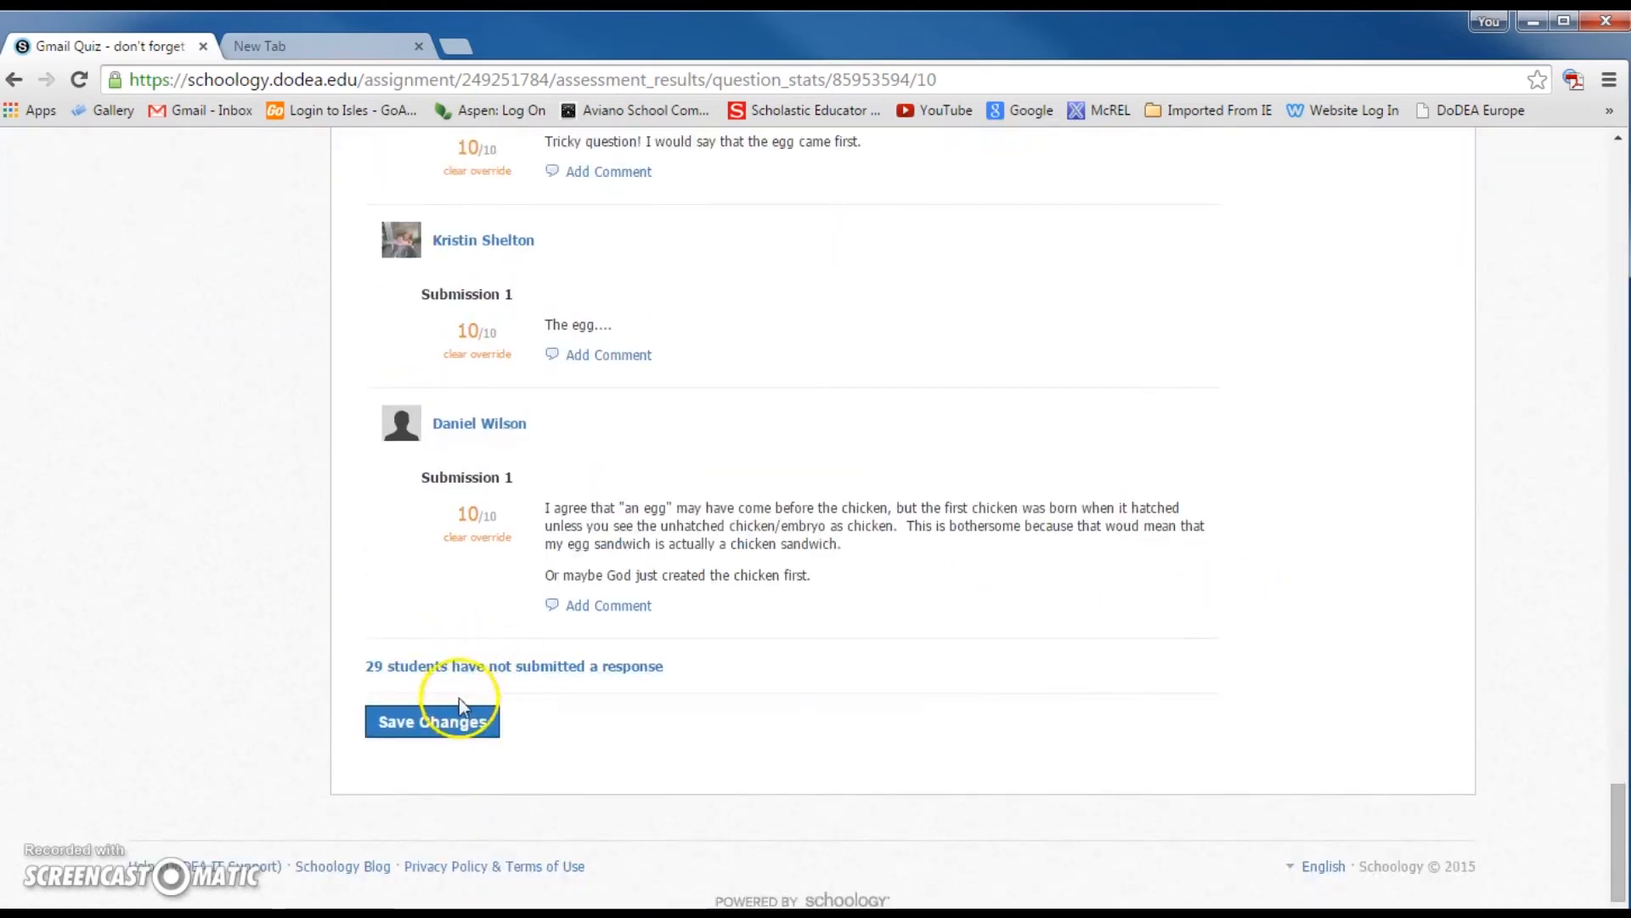
pyautogui.click(434, 722)
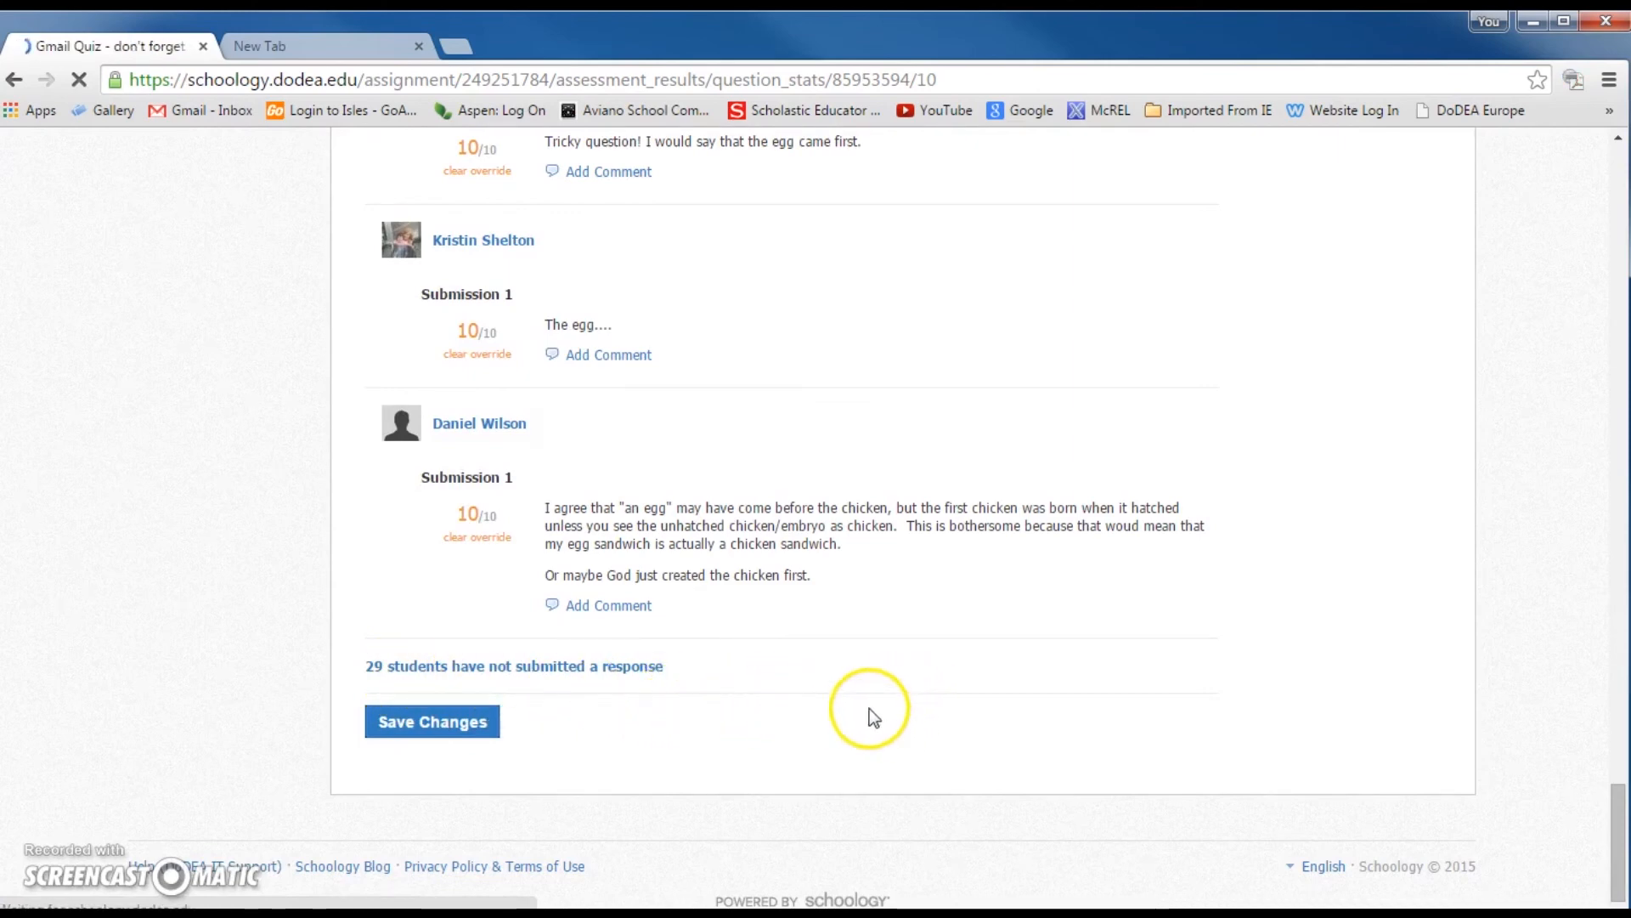
pyautogui.scroll(-10, 1338, 535)
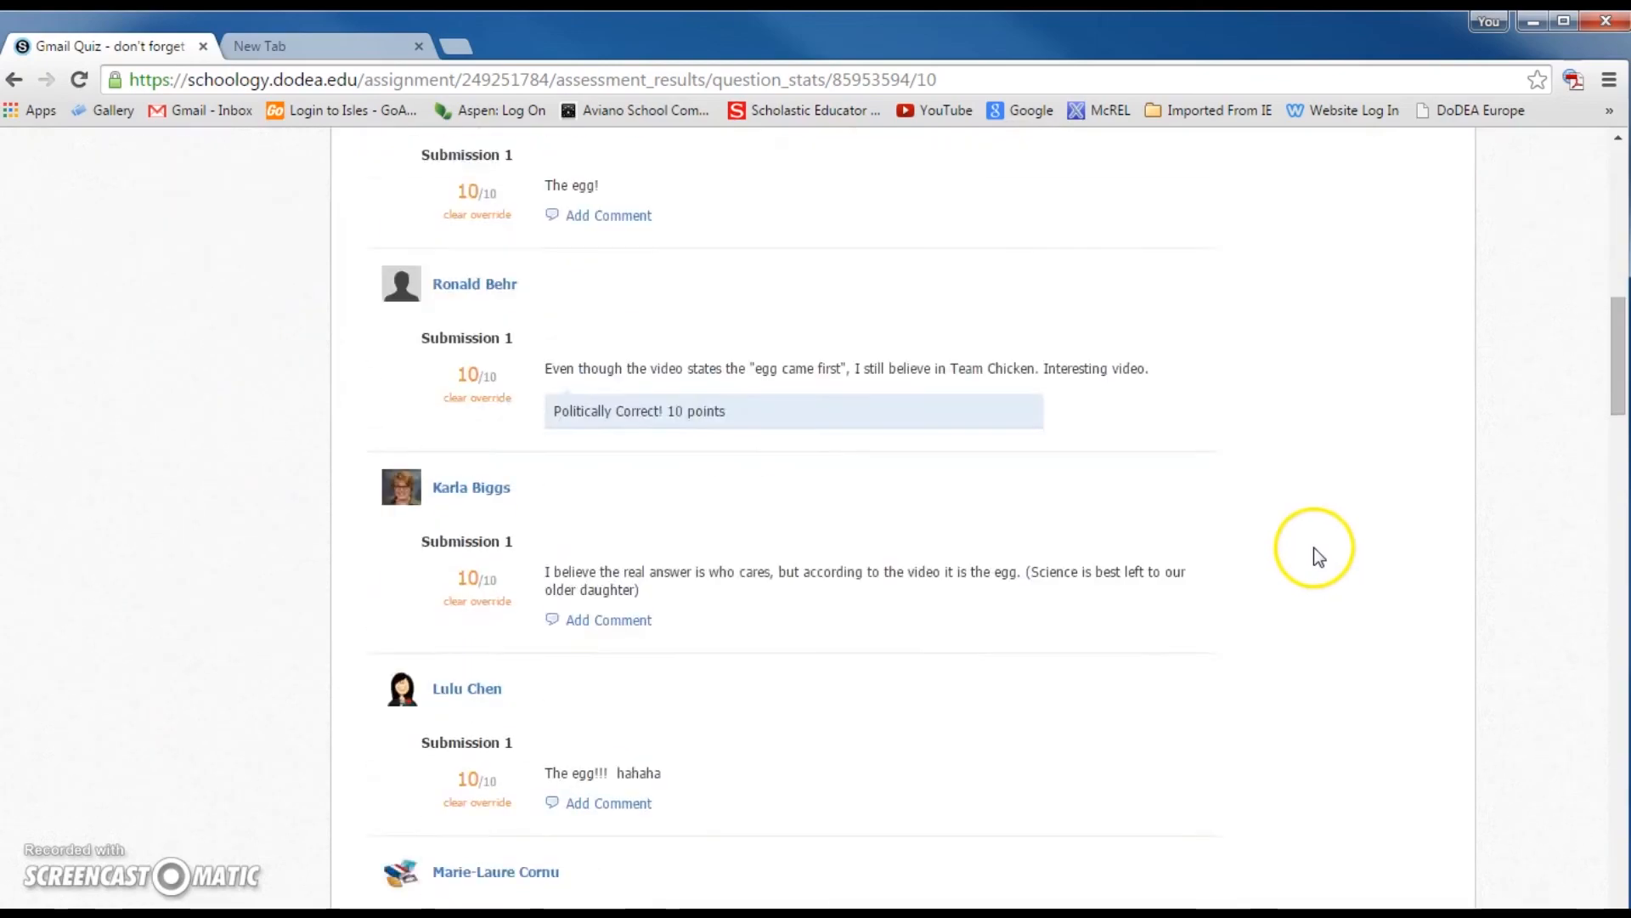